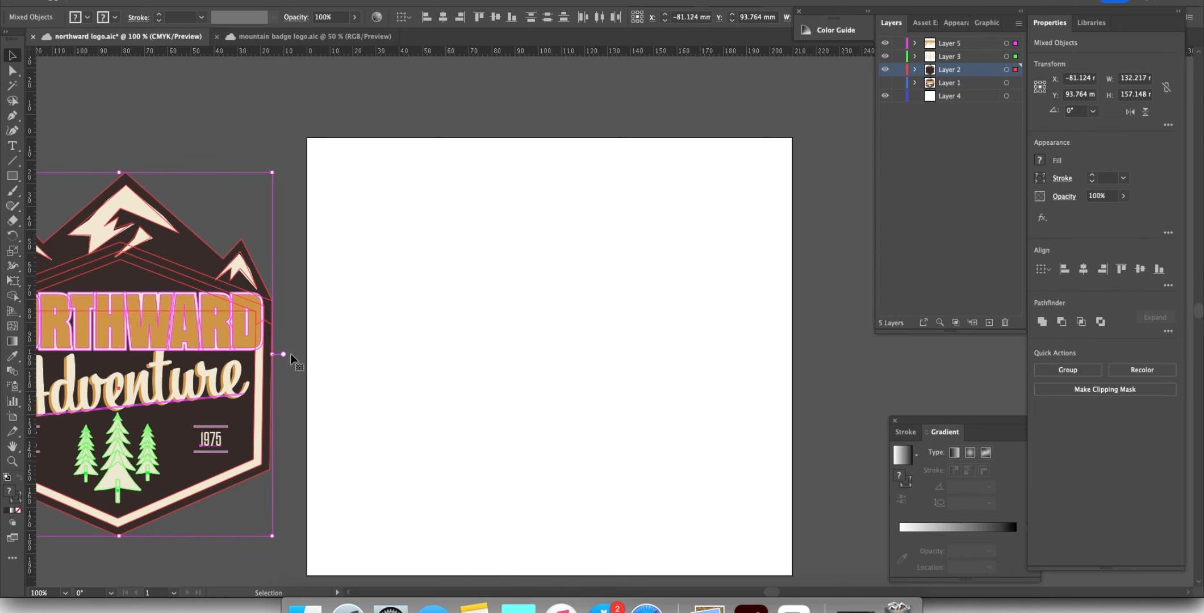
Step: Draw a dark square about 106 mm wide on the artboard and pull a new anchor at its bottom edge's midpoint down into a point
left_click(11, 176)
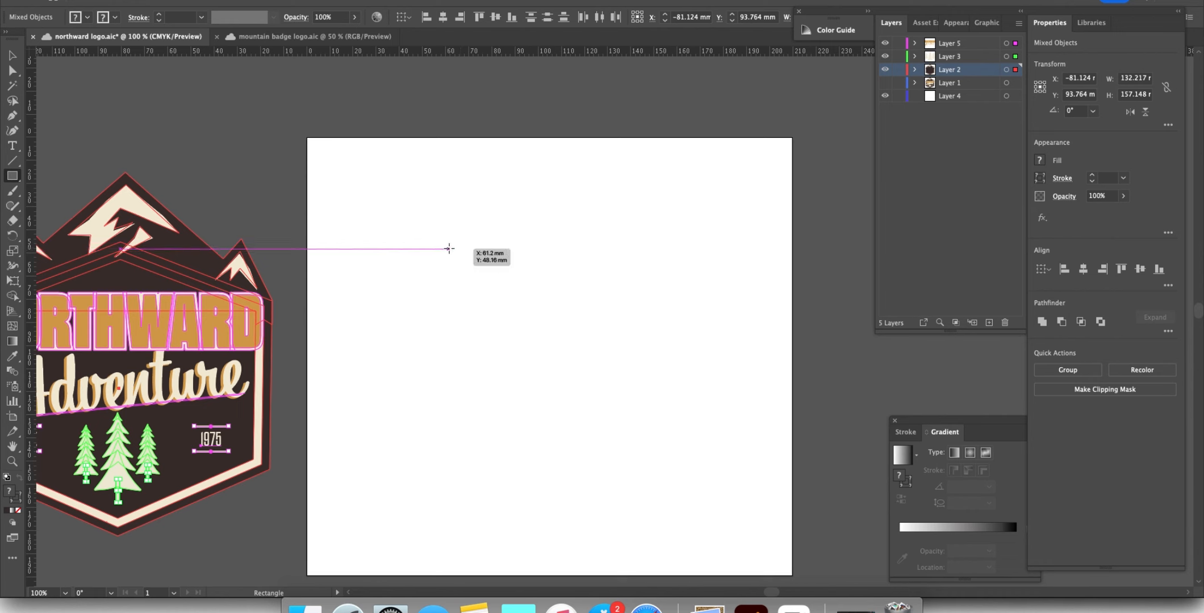
mouse_move(449, 249)
left_mouse_down()
mouse_move(662, 413)
mouse_move(695, 425)
left_mouse_up()
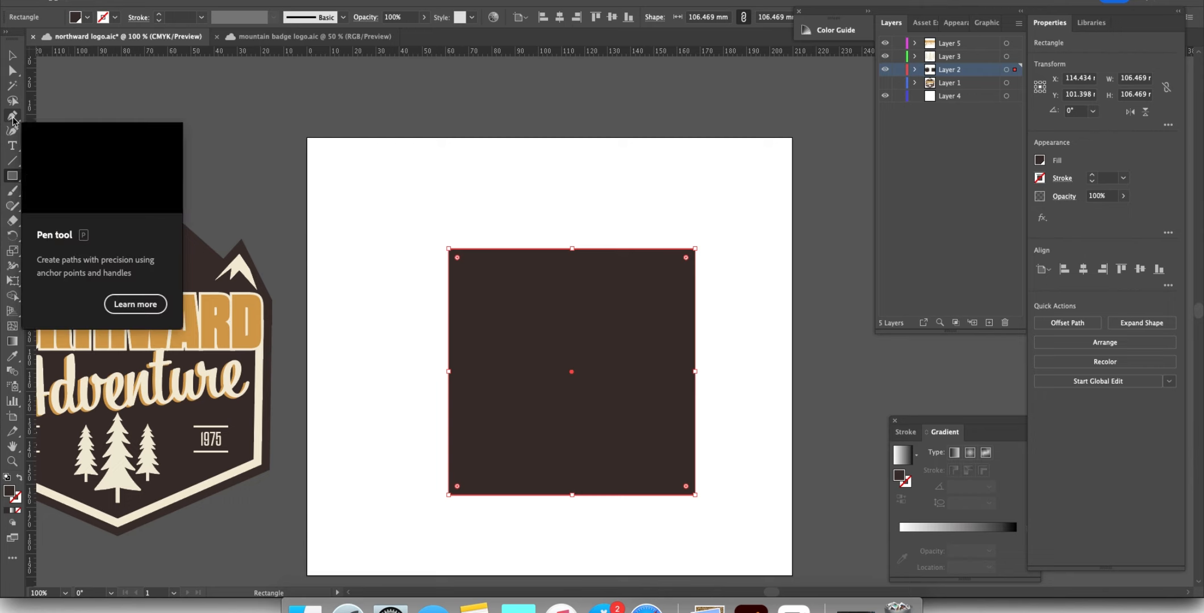
left_click(12, 116)
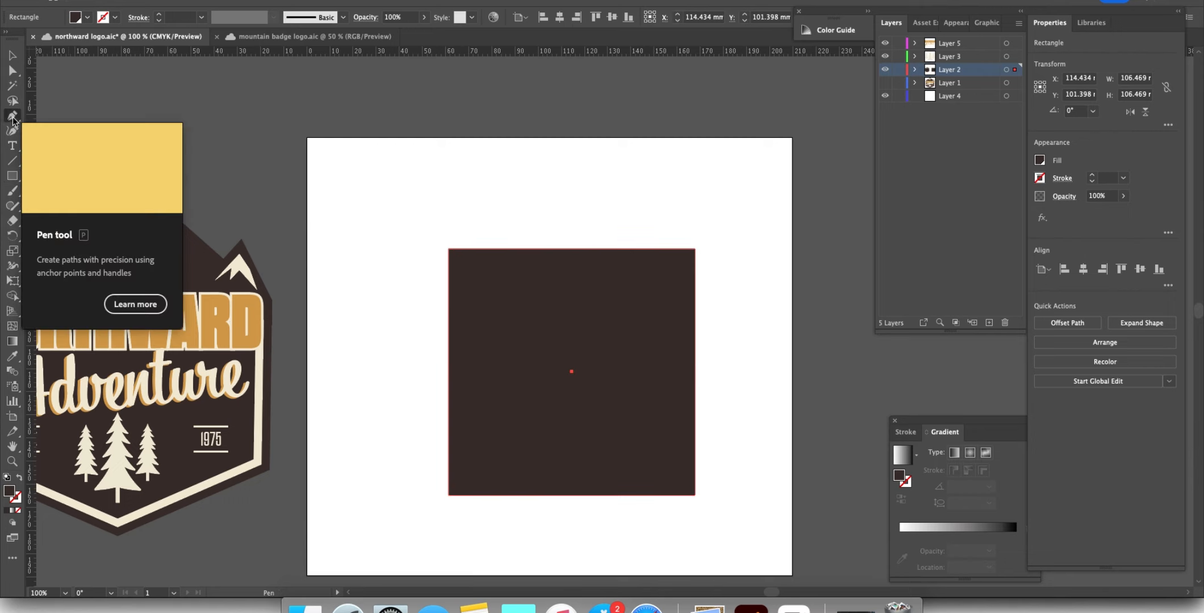
left_click(572, 495)
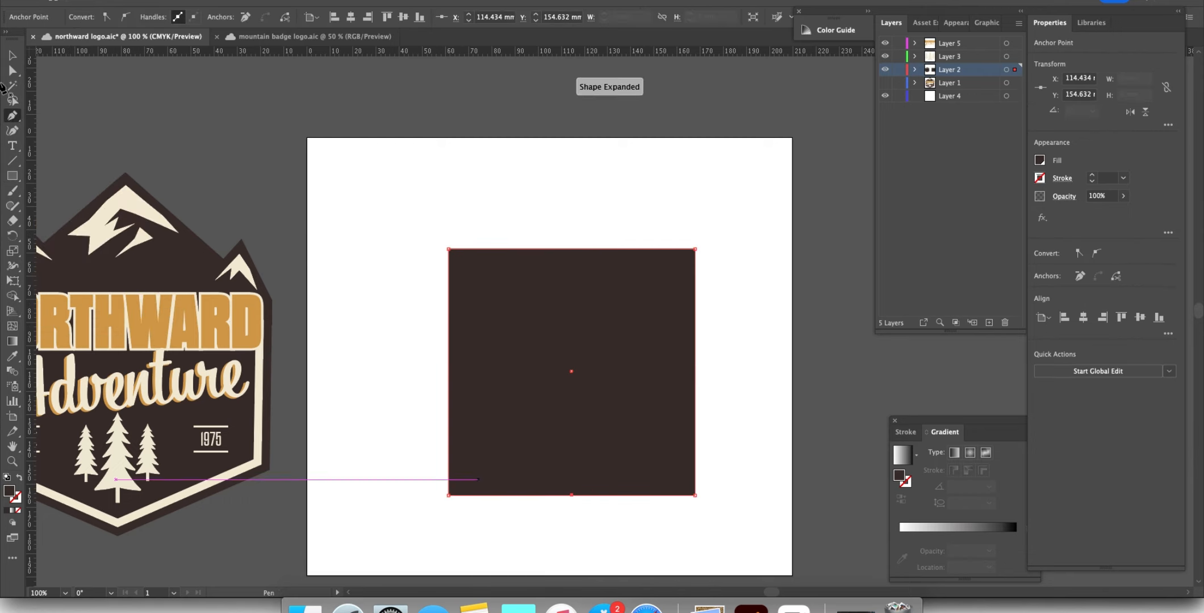
left_click(13, 72)
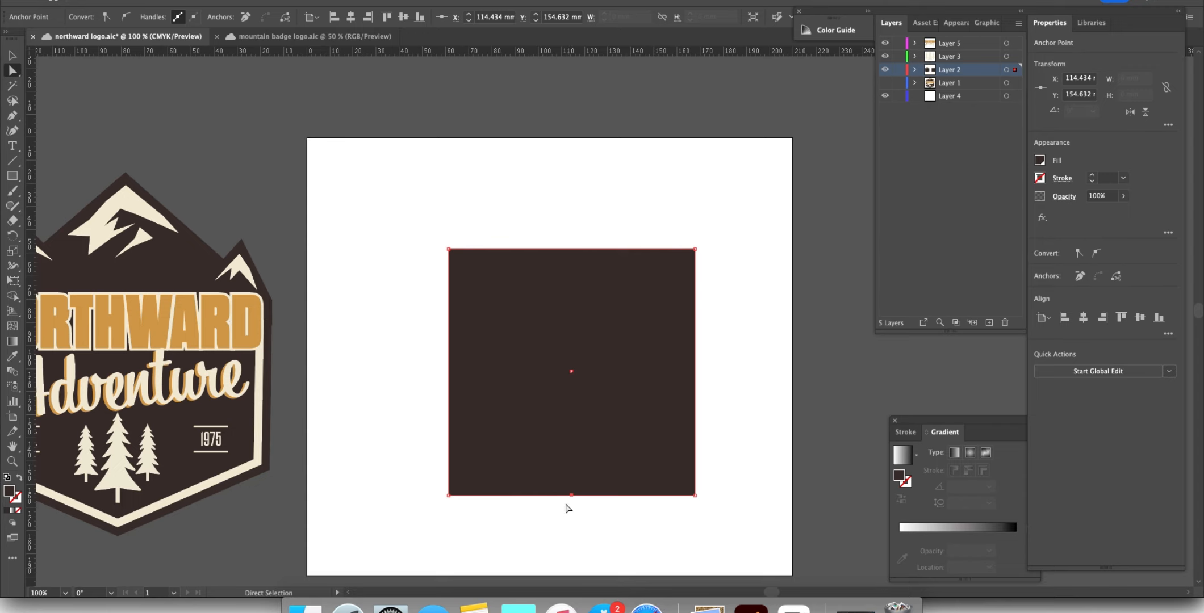
left_click_drag(571, 498, 574, 530)
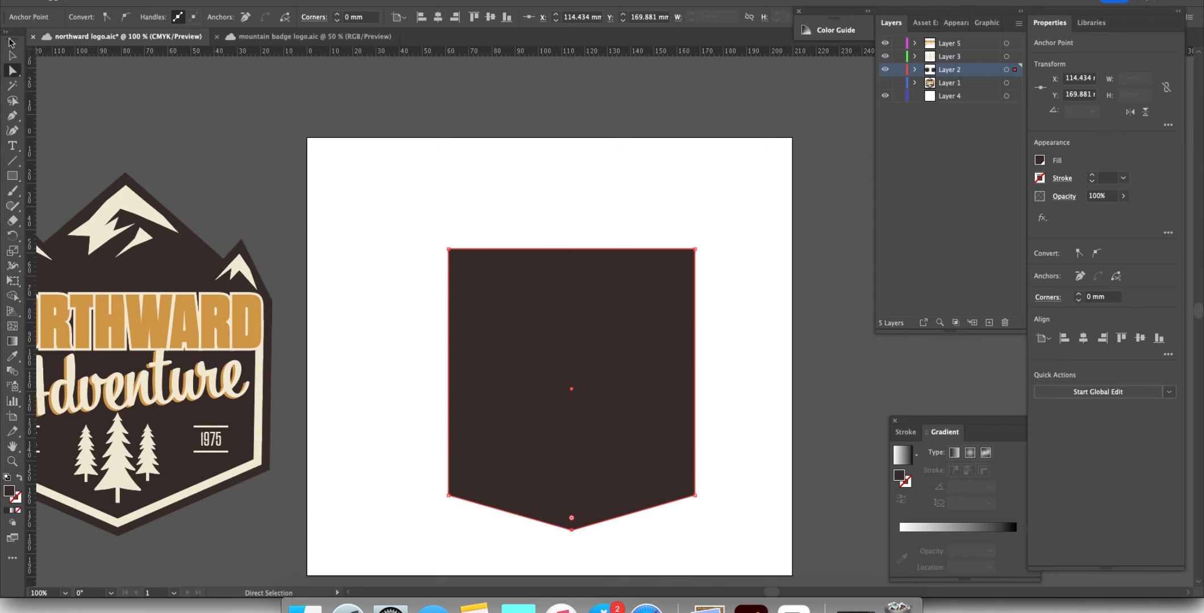
Step: Centre the pointed shape horizontally on the artboard and lower its two top corners to make it about 91 mm tall
left_click(13, 55)
left_click_drag(630, 382, 607, 355)
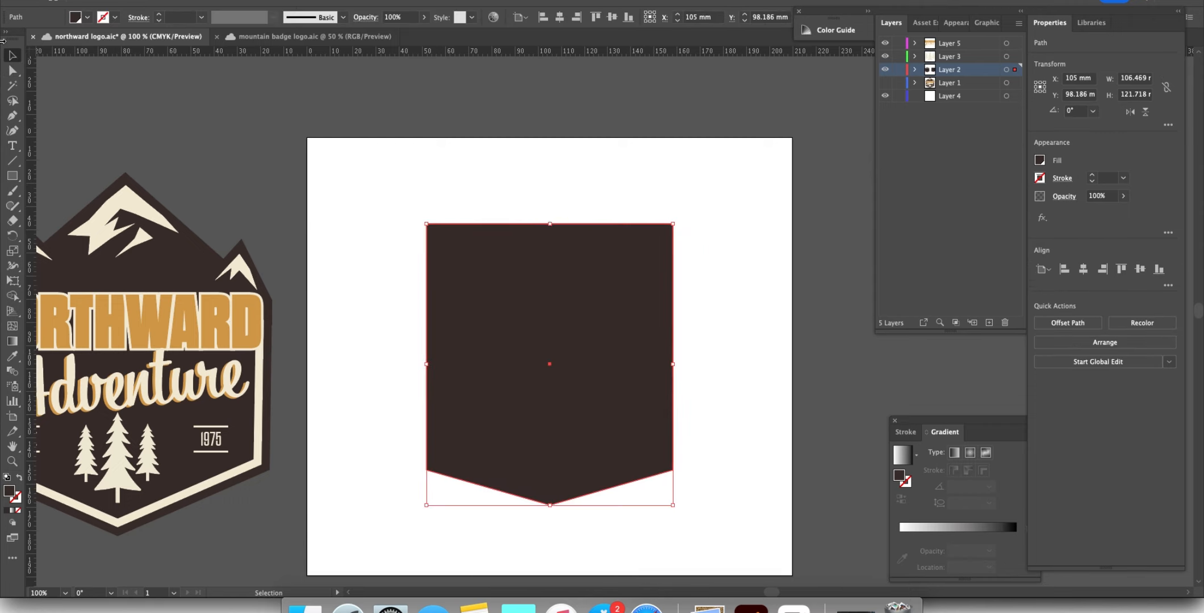
left_click(8, 71)
left_click_drag(704, 236, 408, 176)
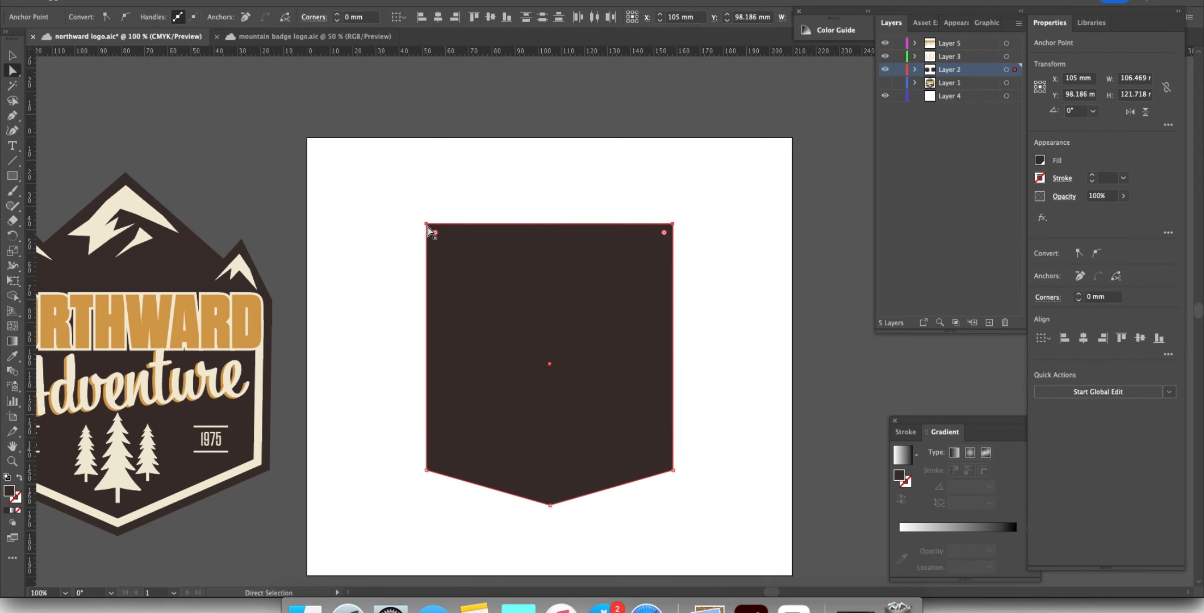
left_click_drag(426, 226, 427, 298)
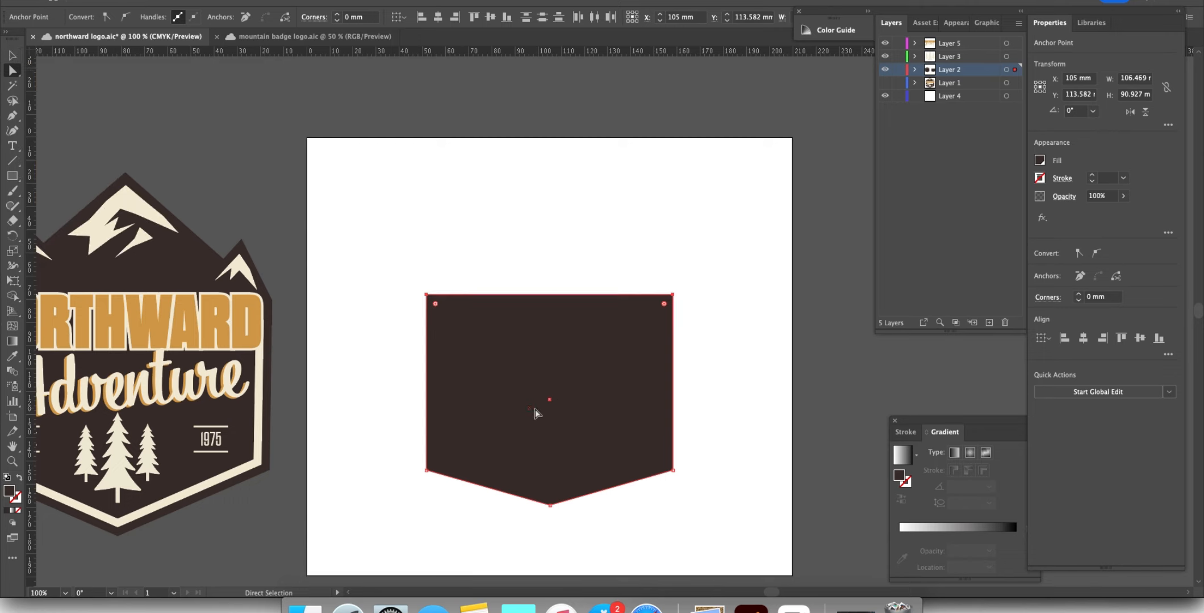
left_click(17, 53)
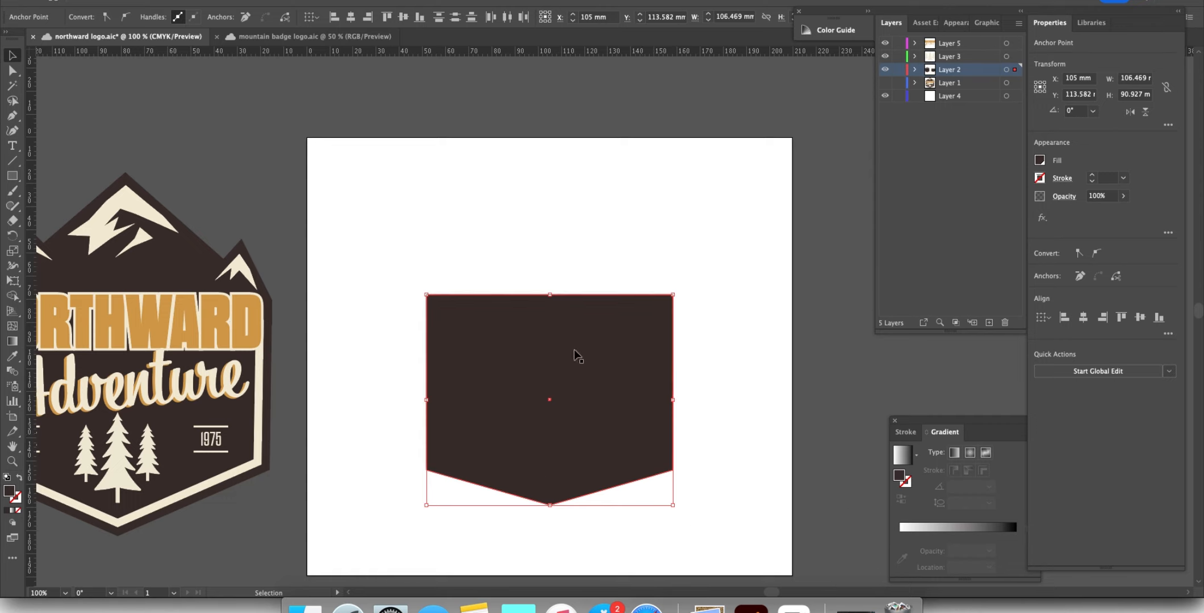
left_click(1039, 163)
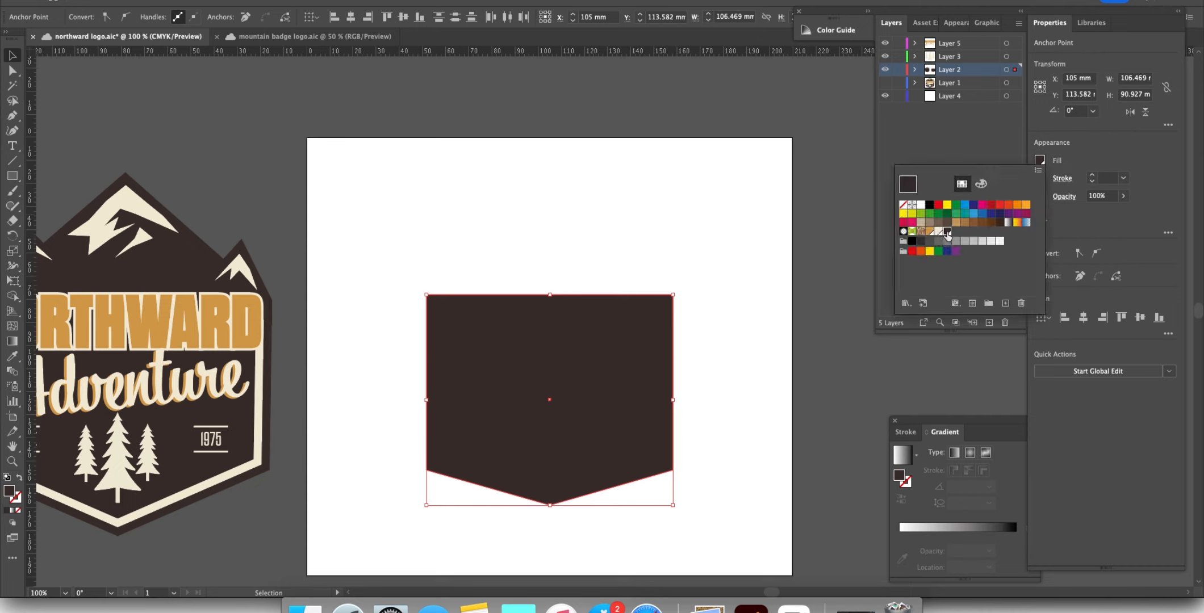
left_click(802, 122)
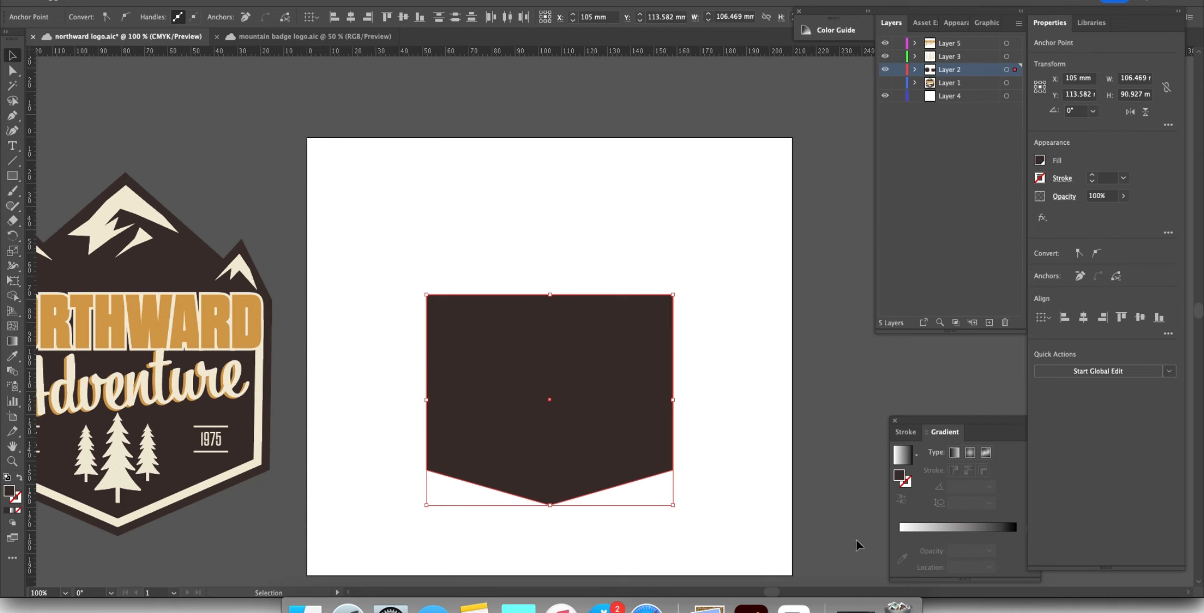
left_click(596, 381)
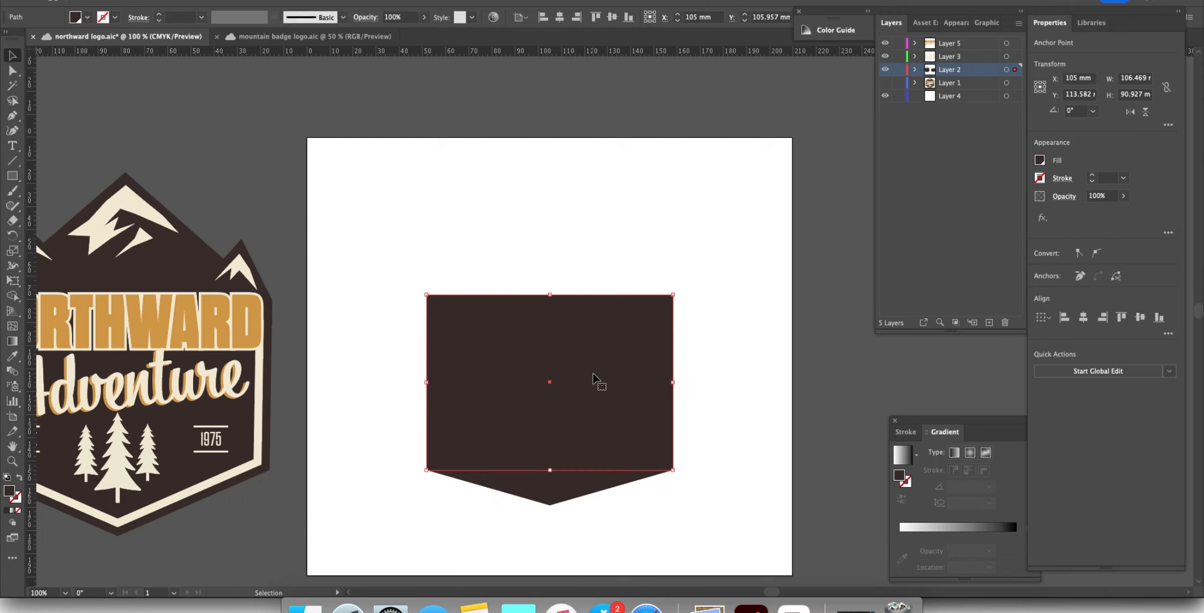
left_click(679, 471)
left_click(594, 401)
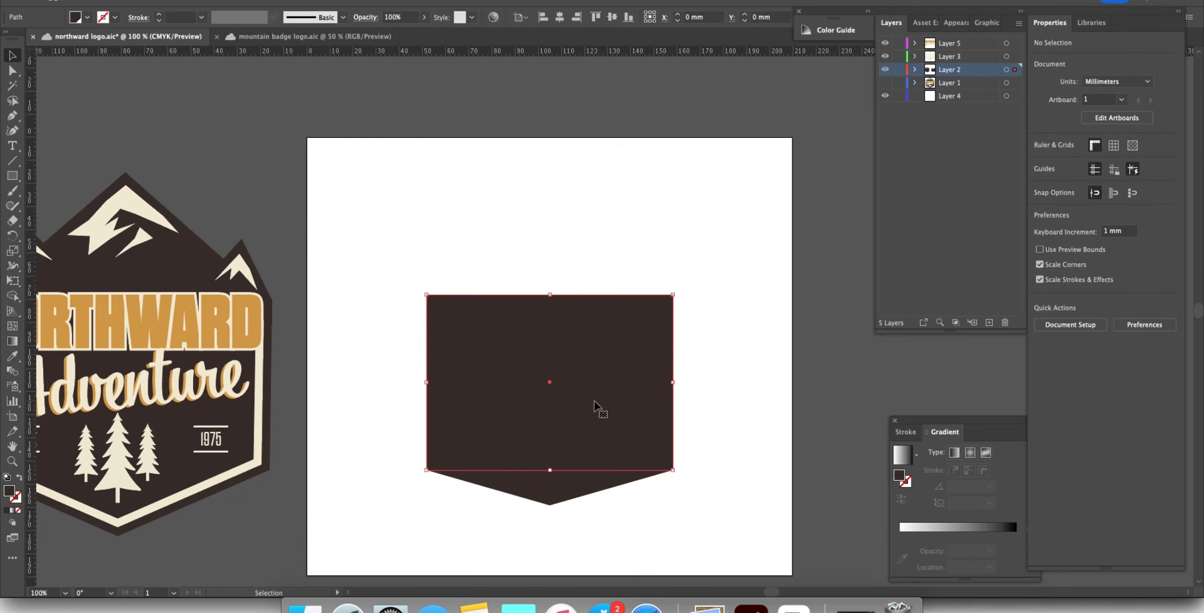
left_click_drag(674, 469, 685, 487)
key("ctrl+z")
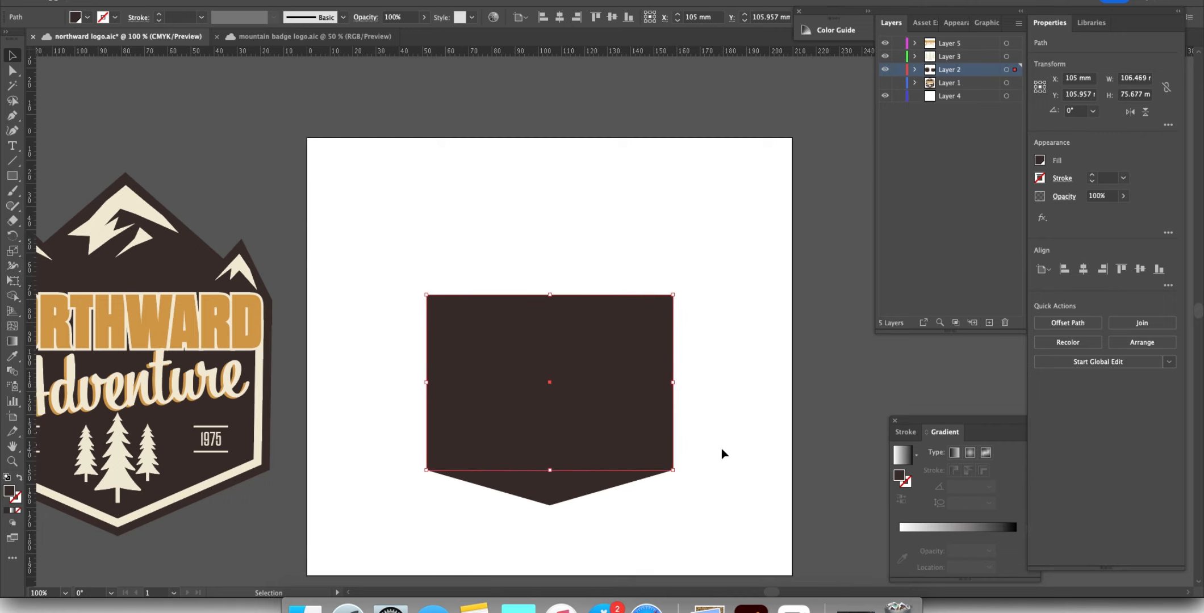
left_click_drag(610, 460, 624, 373)
key("Delete")
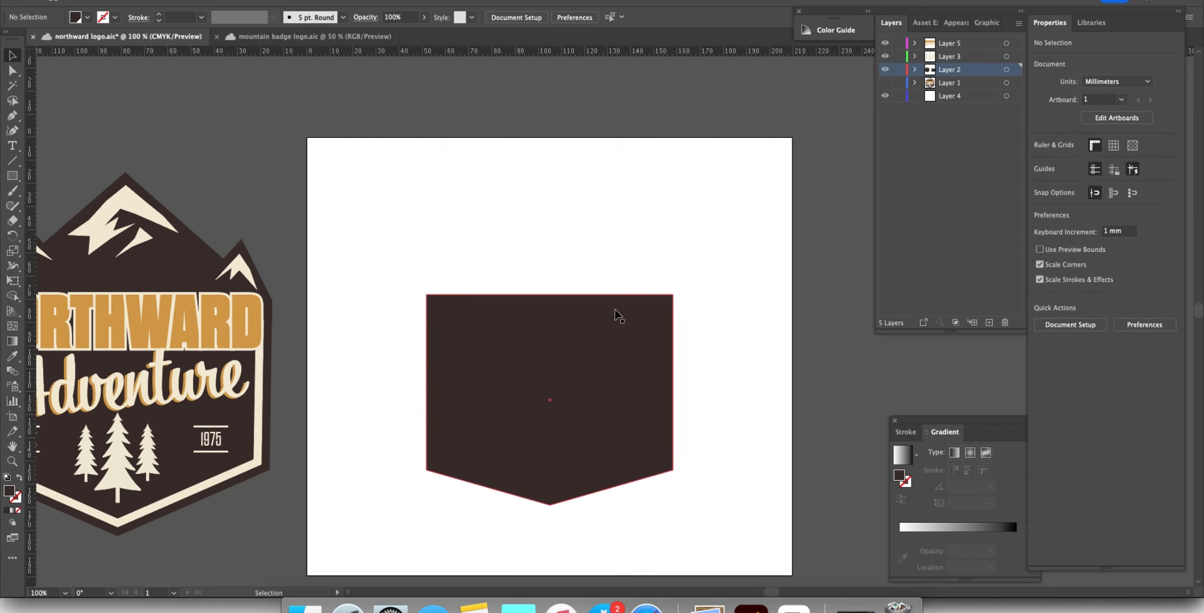
Step: Place an enlarged cream copy of the badge shape, about 111 × 95 mm and concentric with the original, behind the dark one
left_click(603, 431)
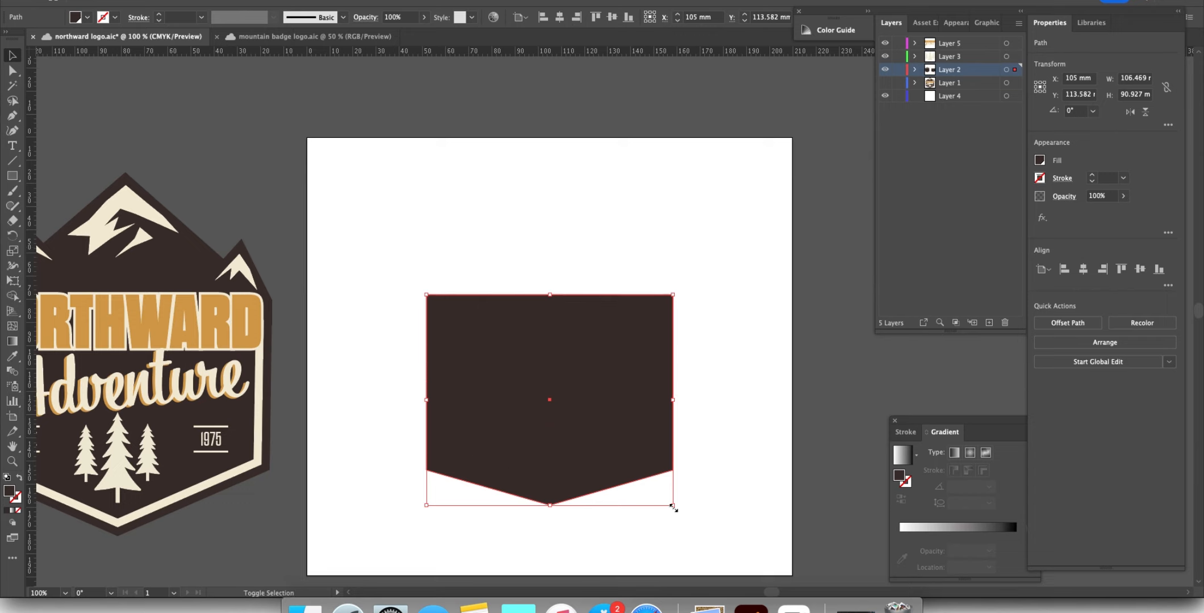
left_click_drag(672, 506, 678, 510)
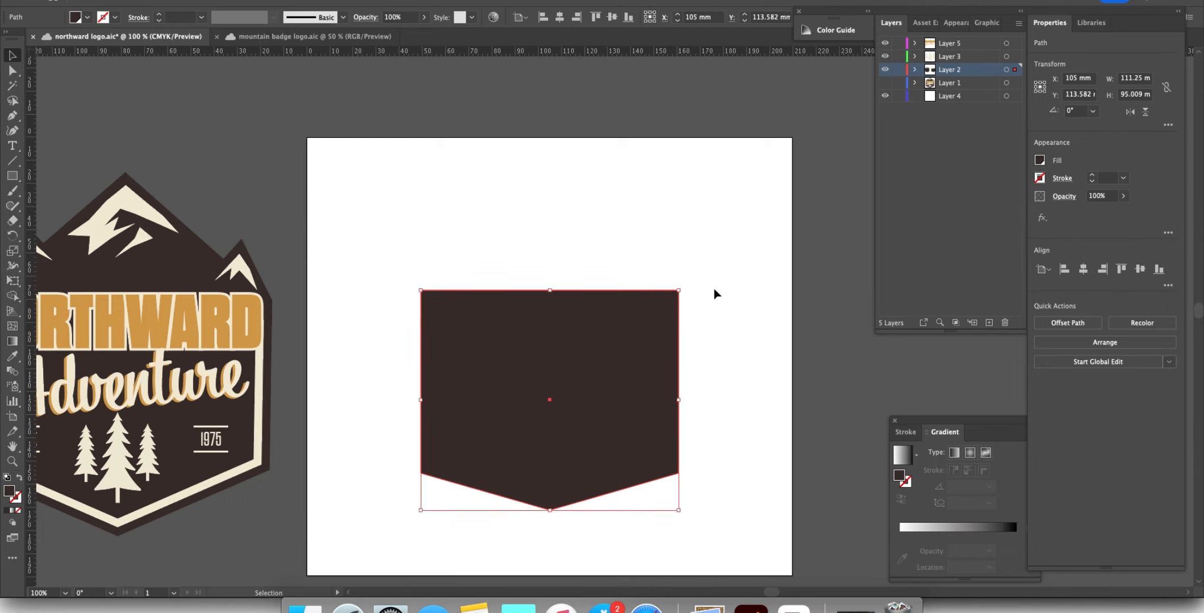
left_click(1039, 161)
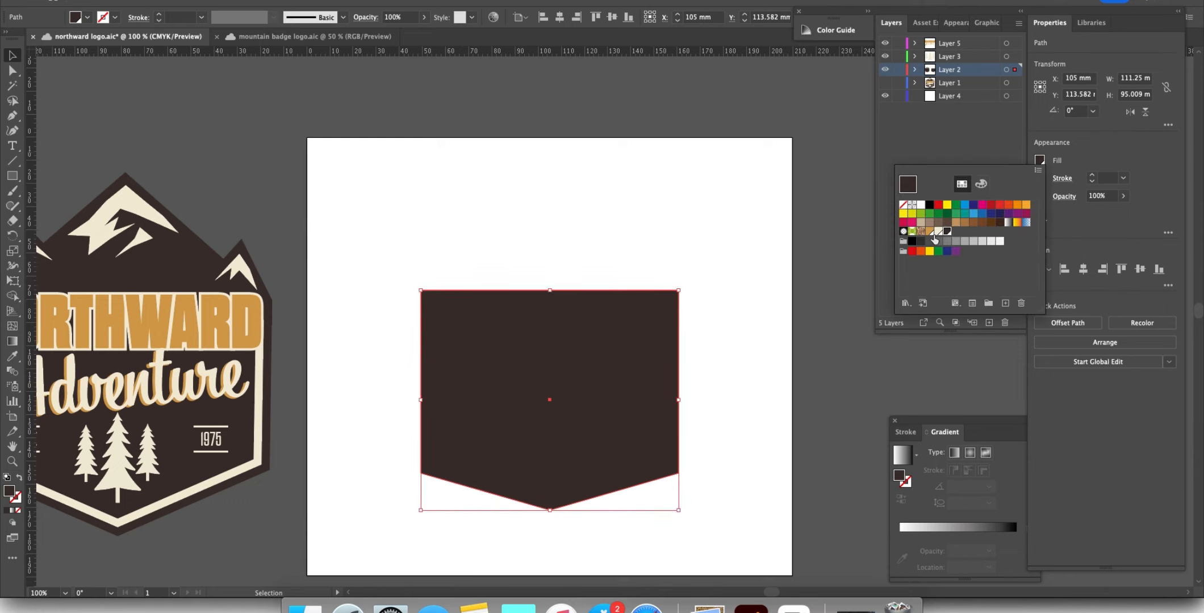
left_click(938, 233)
left_click(711, 343)
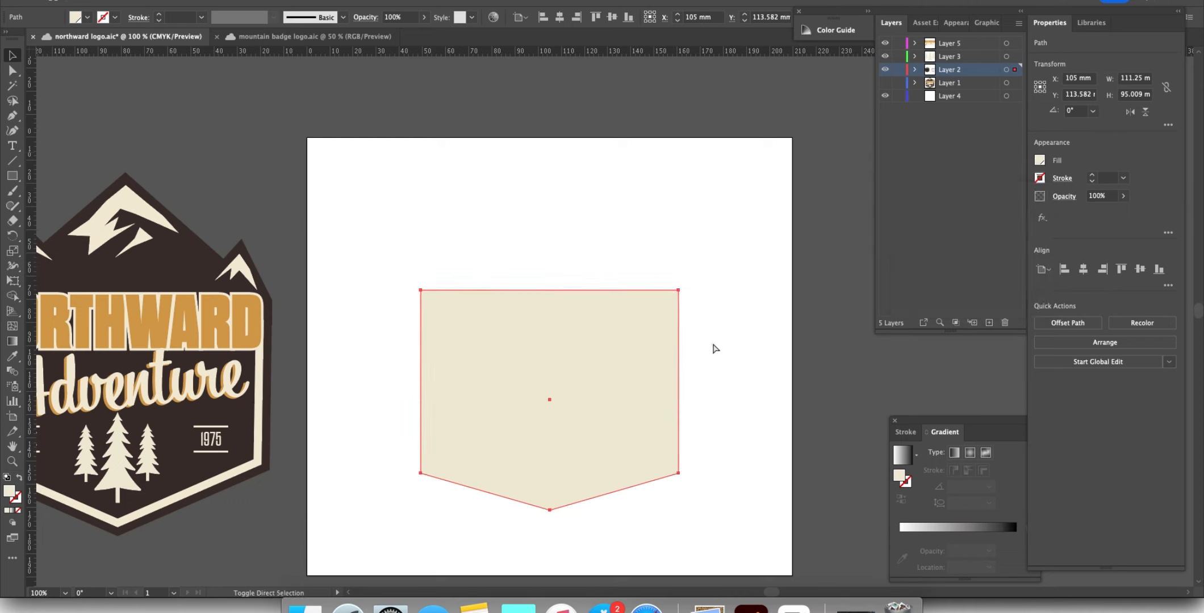
key("super+[")
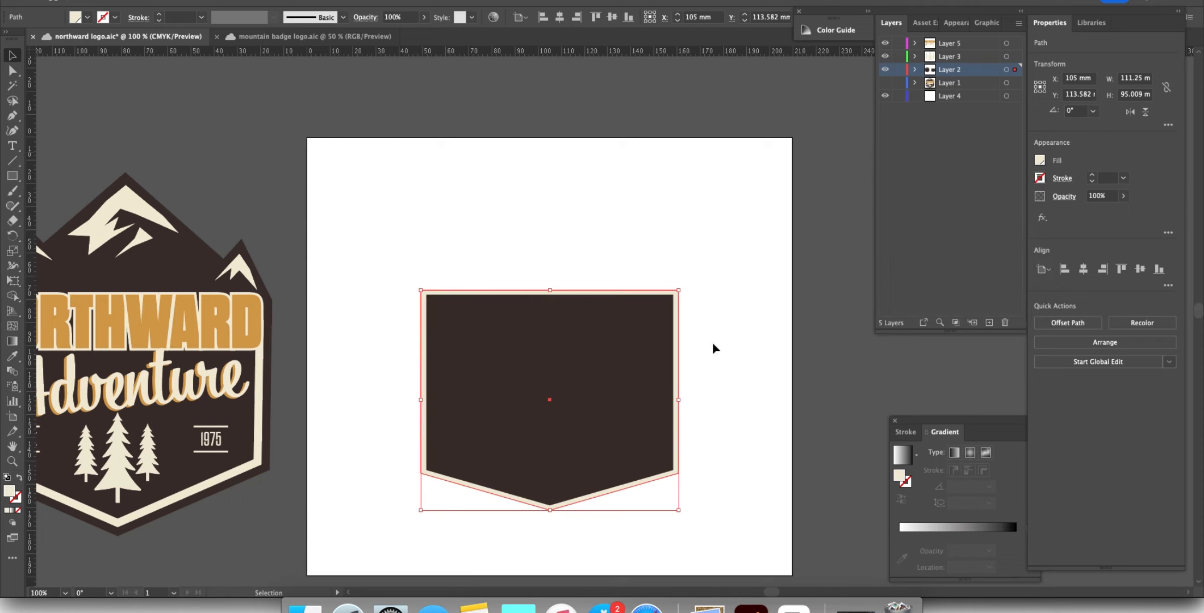
right_click(677, 356)
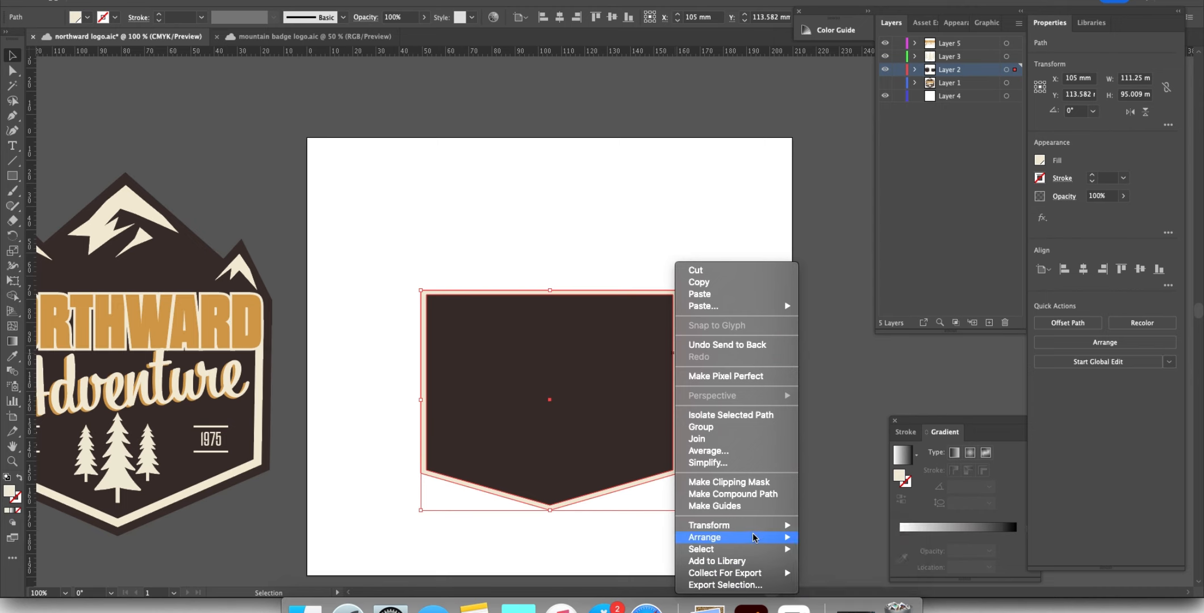
mouse_move(752, 536)
left_click(477, 175)
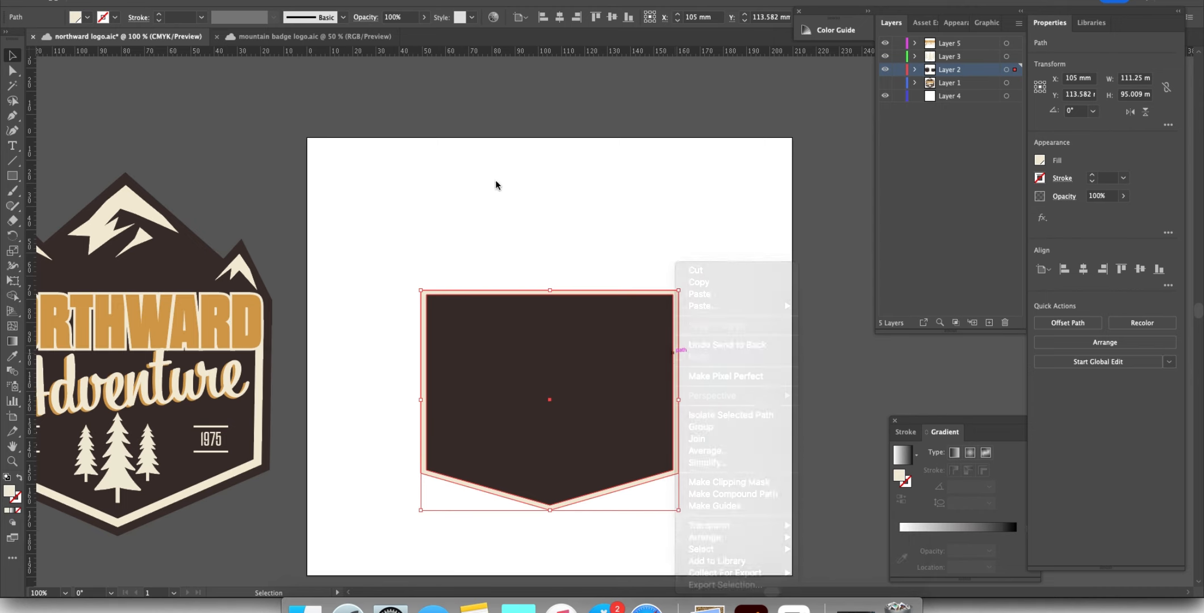
Step: Place an enlarged dark copy of the inner badge shape, about 117 × 100 mm, behind the cream one as an outer border
left_click(578, 383)
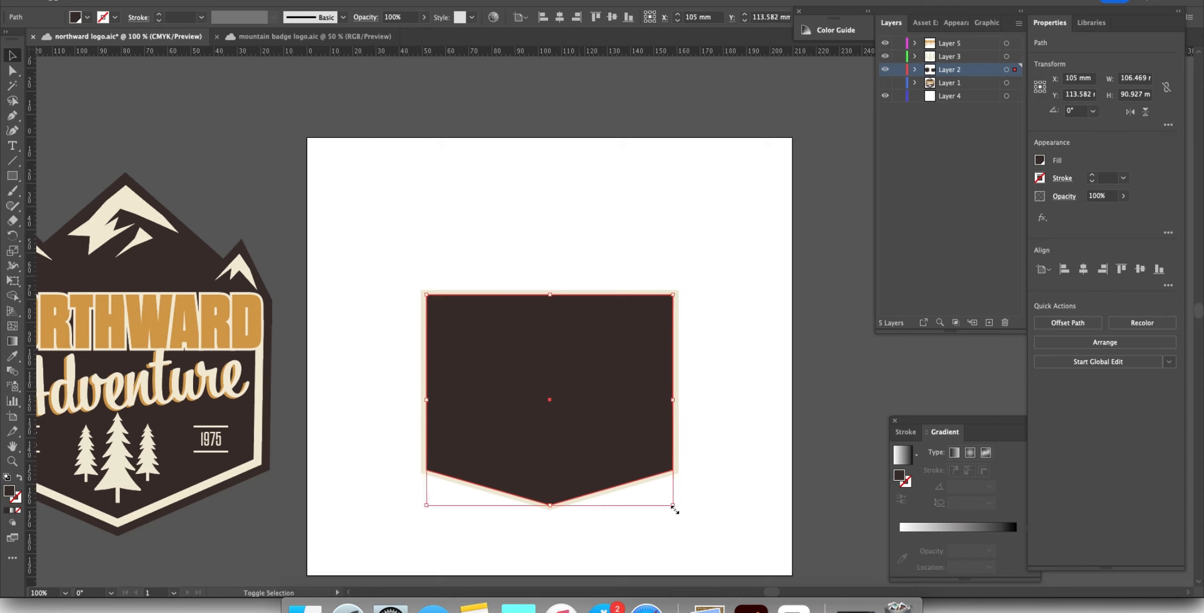
left_click_drag(673, 509, 686, 516)
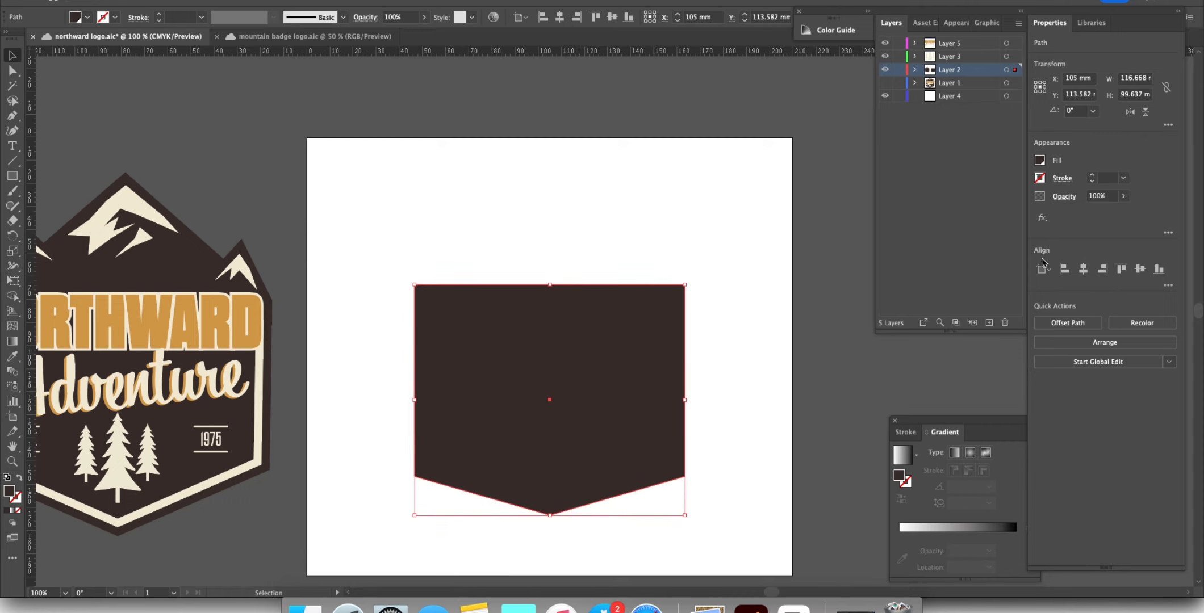
key("super+bracketleft")
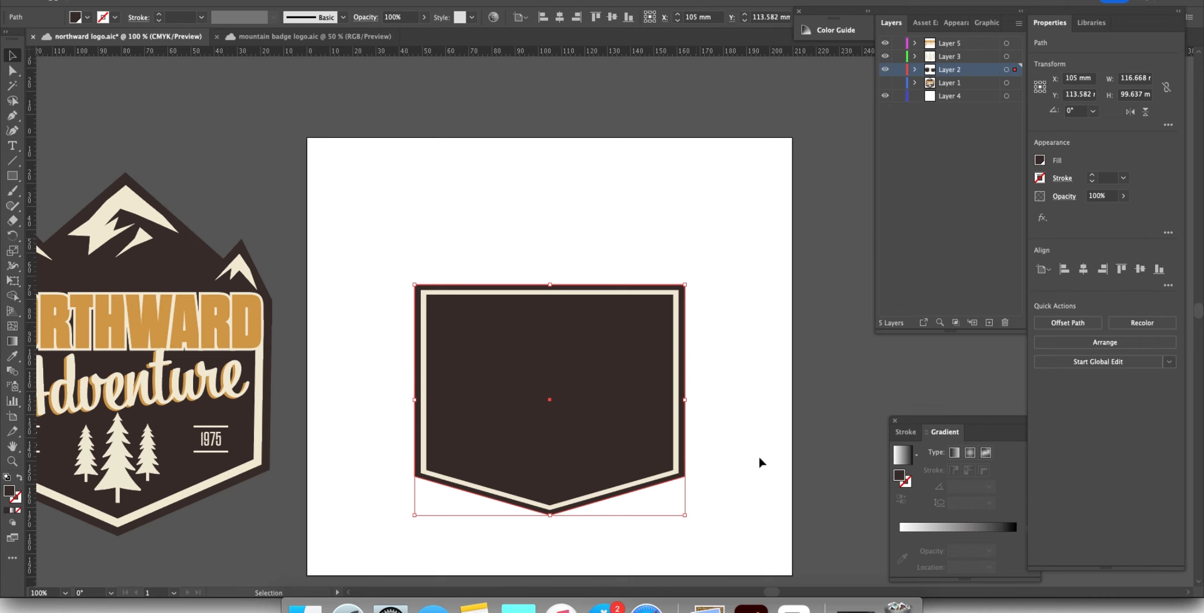
left_click(716, 424)
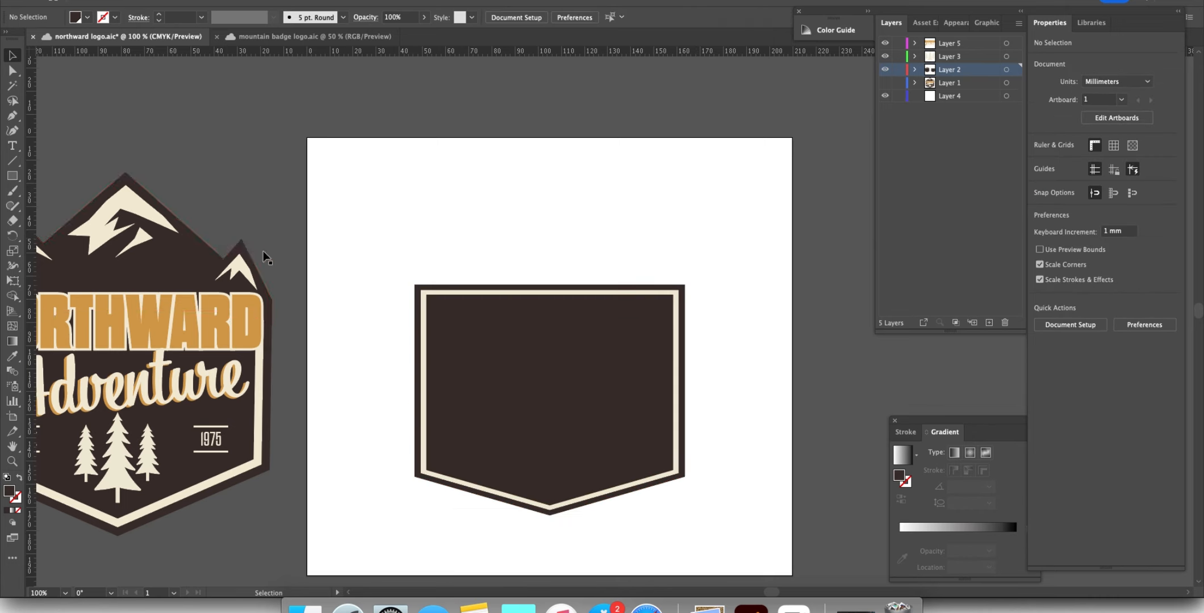
left_click(13, 116)
scroll(534, 262, "up", 1)
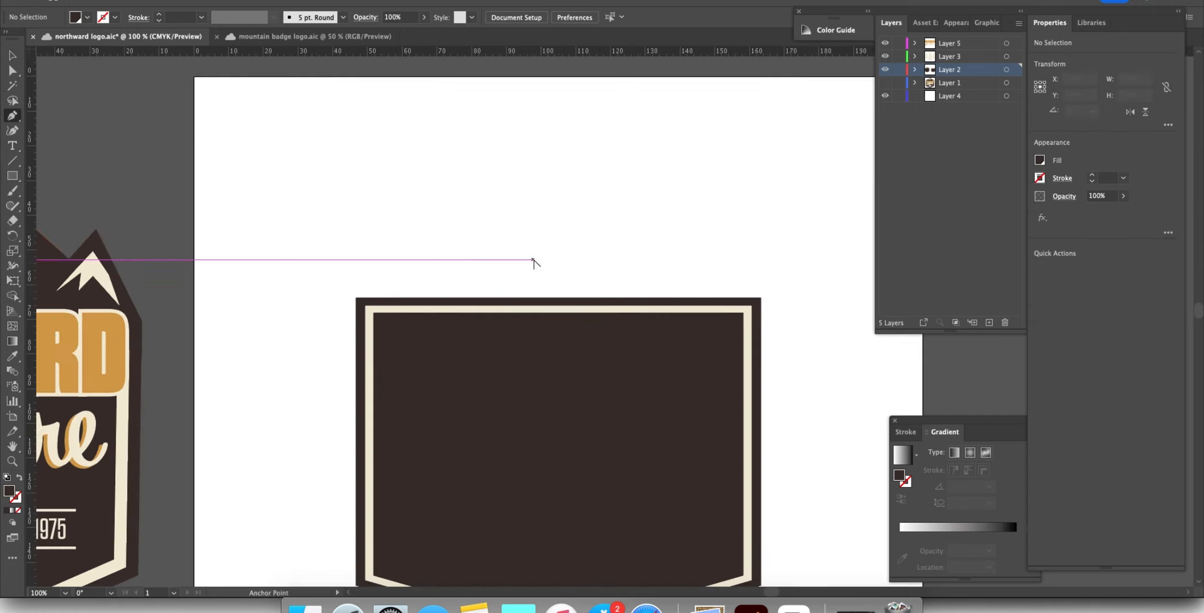
scroll(755, 338, "up", 1)
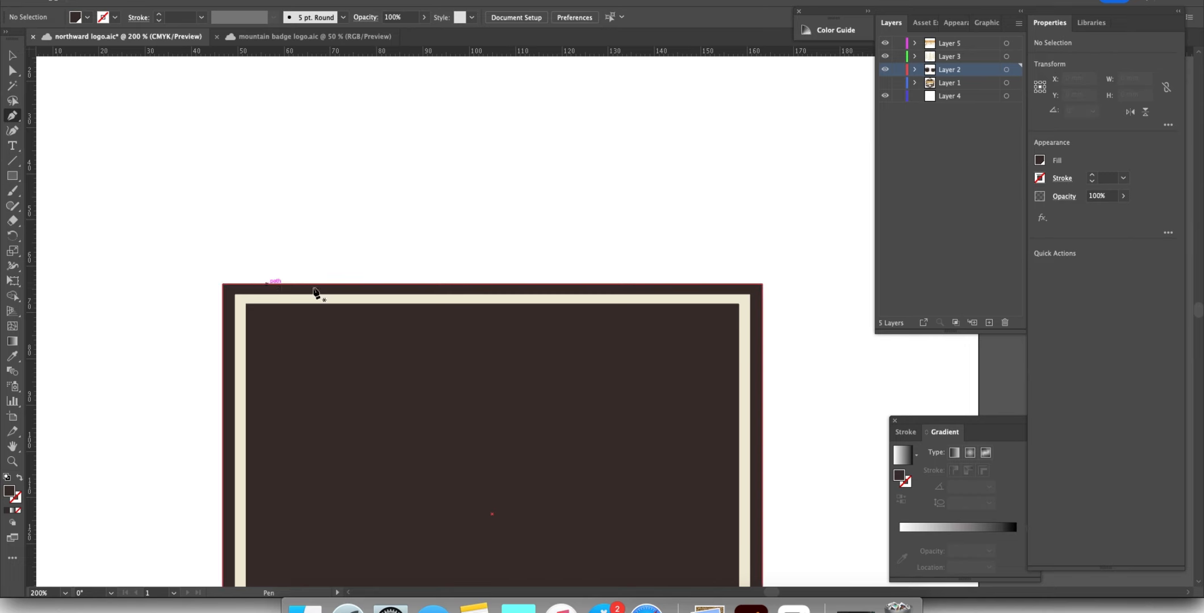
left_click(492, 283)
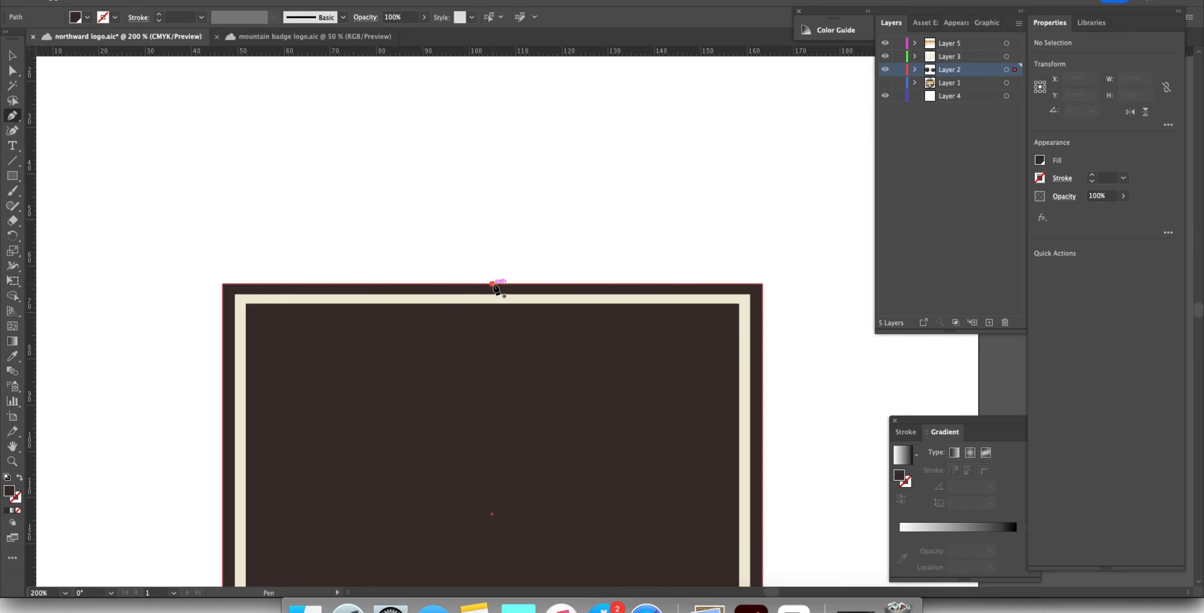
left_click(591, 283)
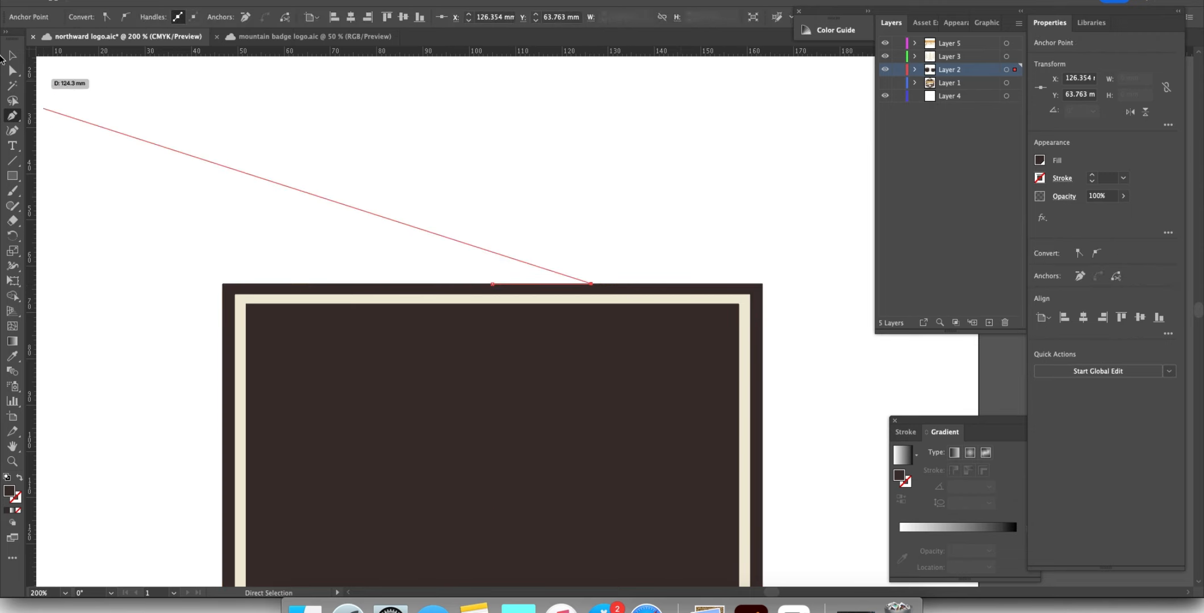
left_click(12, 55)
left_click(605, 287)
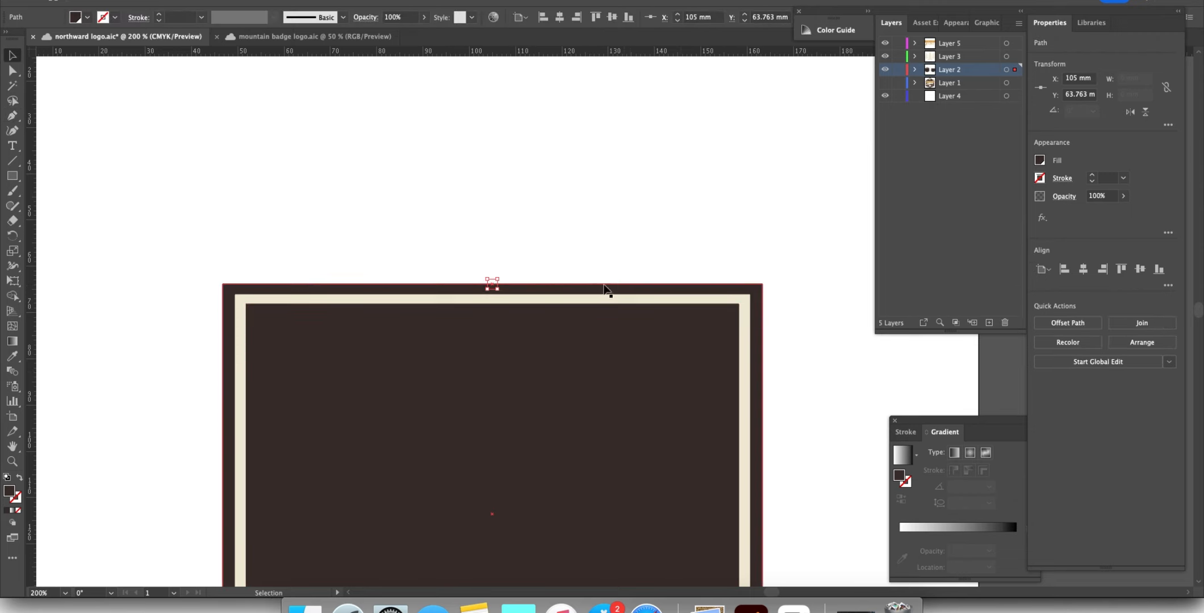
left_click(12, 115)
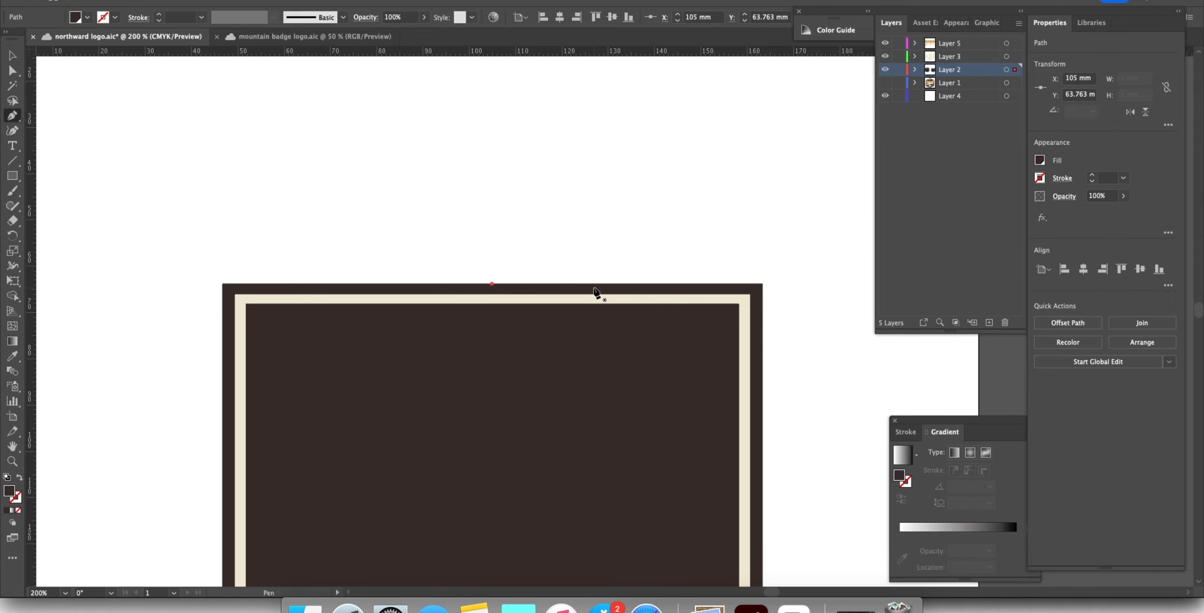
left_click(582, 284)
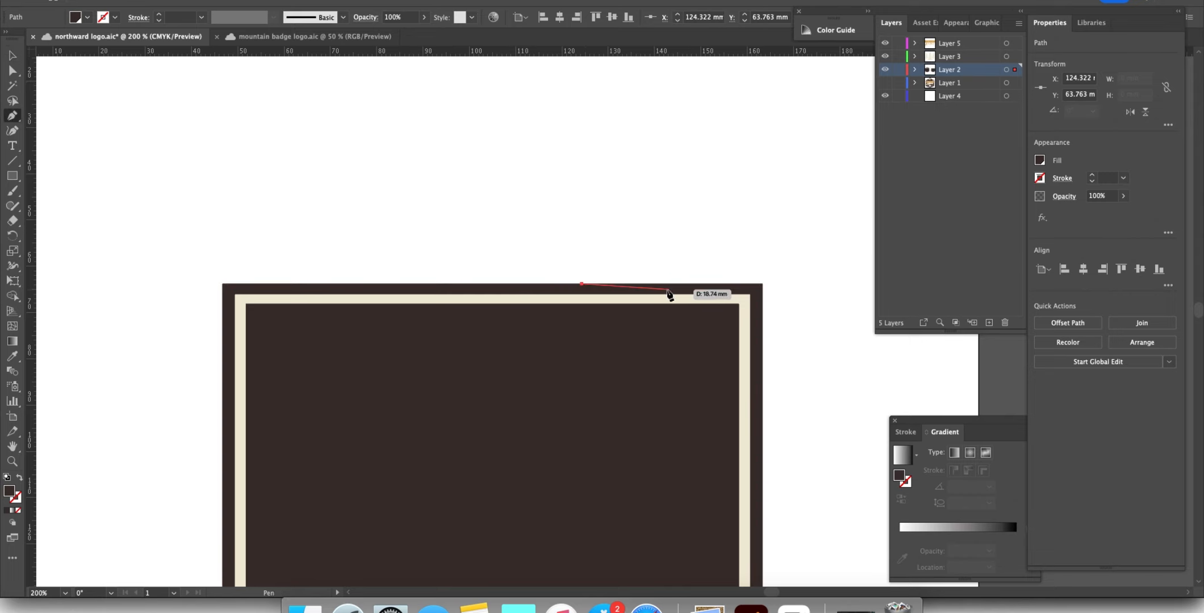
left_click(12, 55)
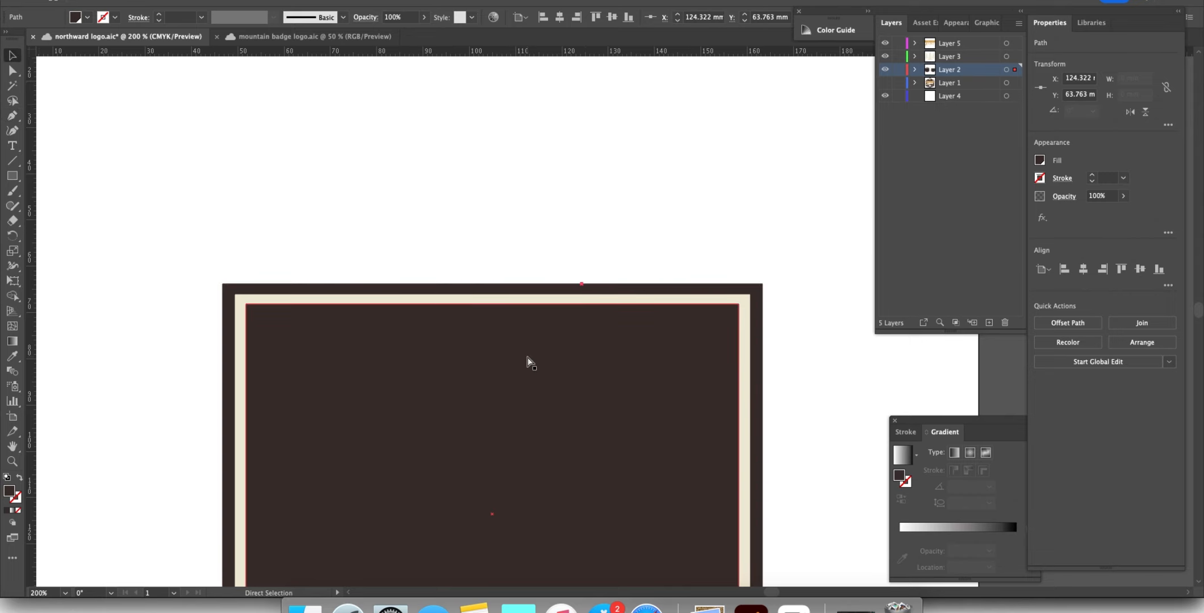
key("super+z")
key("super+shift+a")
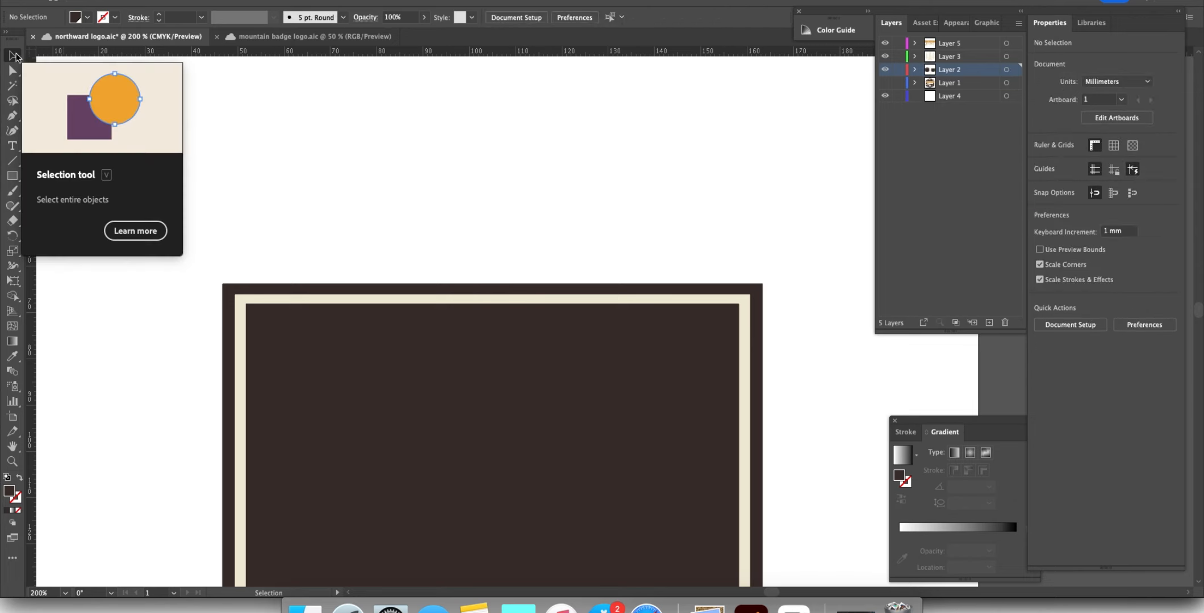
Step: Select the outer dark border shape and add five roughly evenly spaced anchor points along its straight upper edge
key("super+minus")
left_click(12, 71)
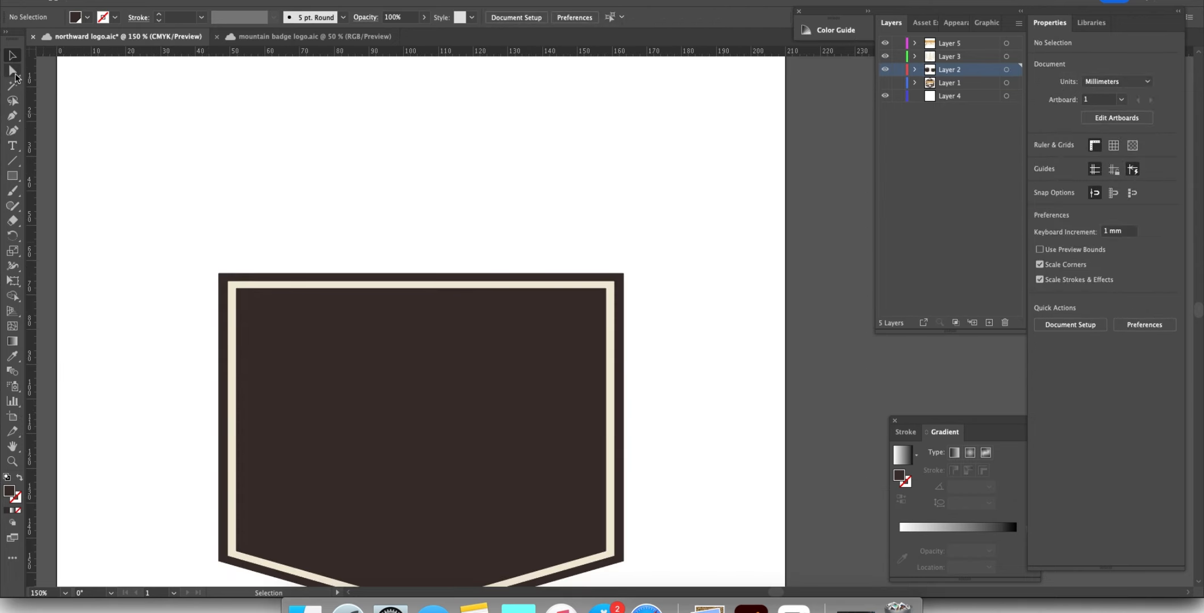
left_click(619, 282)
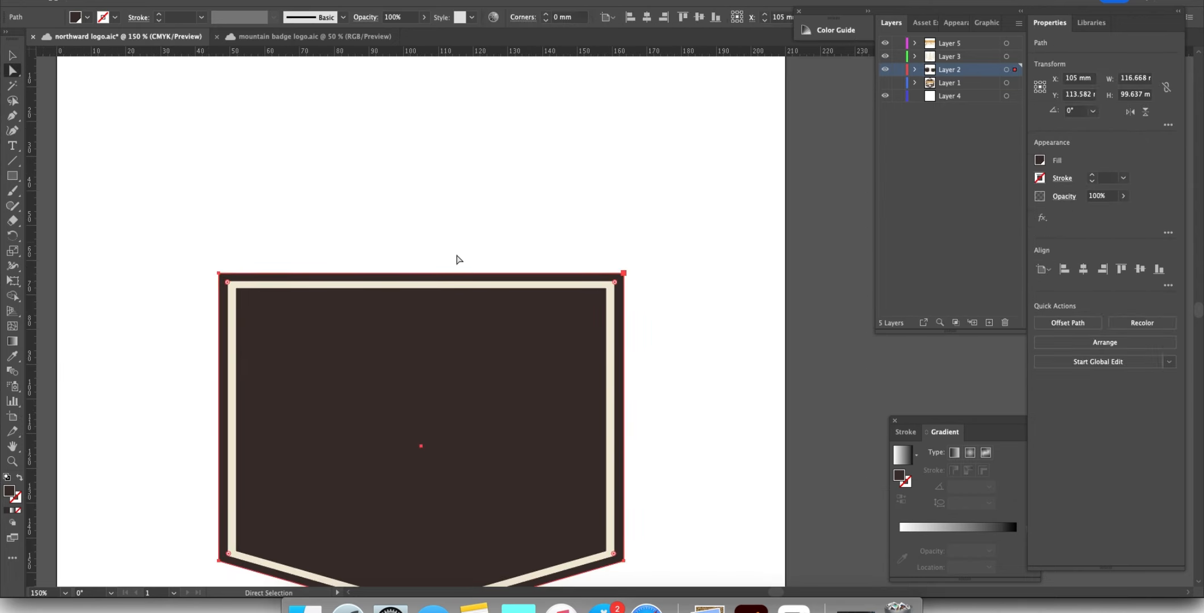
key("super+equal")
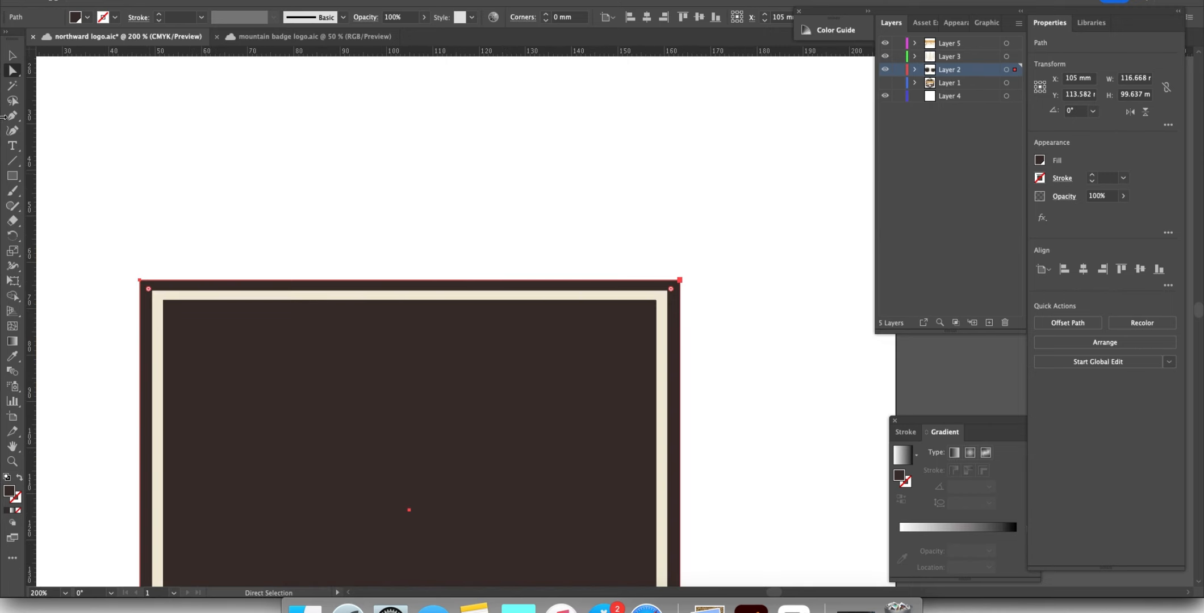
left_click(8, 116)
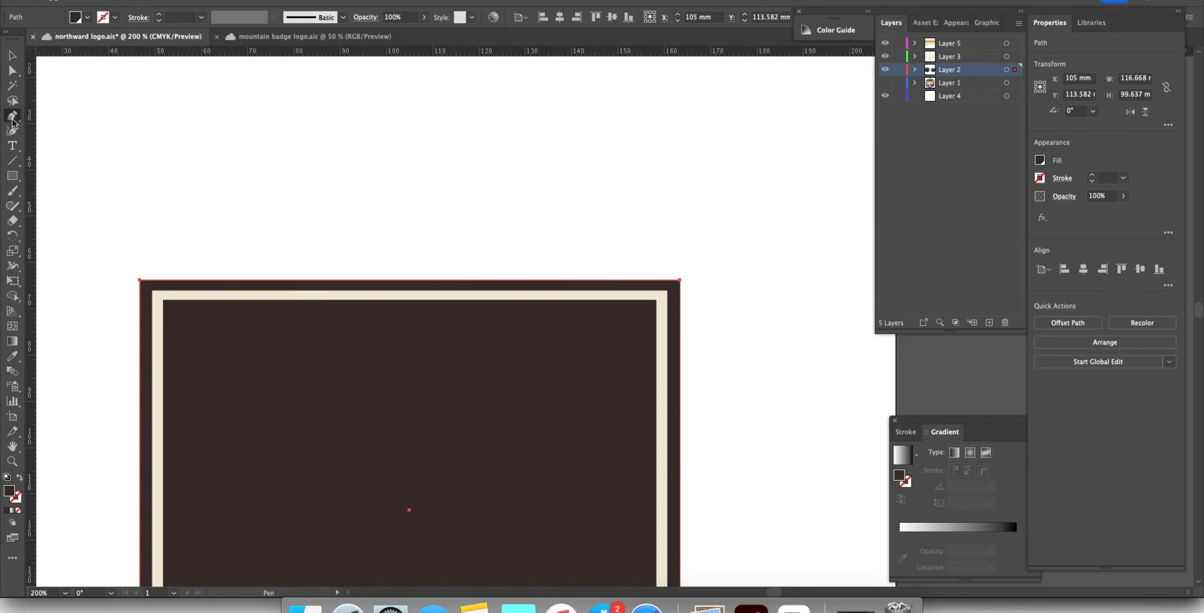
left_click(416, 281)
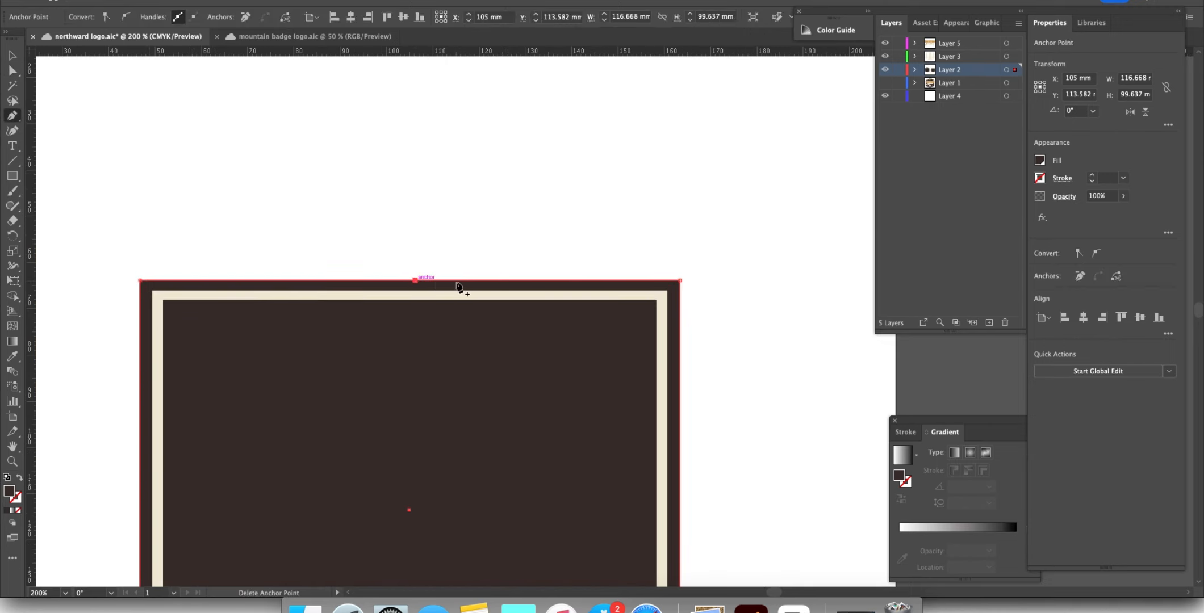
left_click(497, 280)
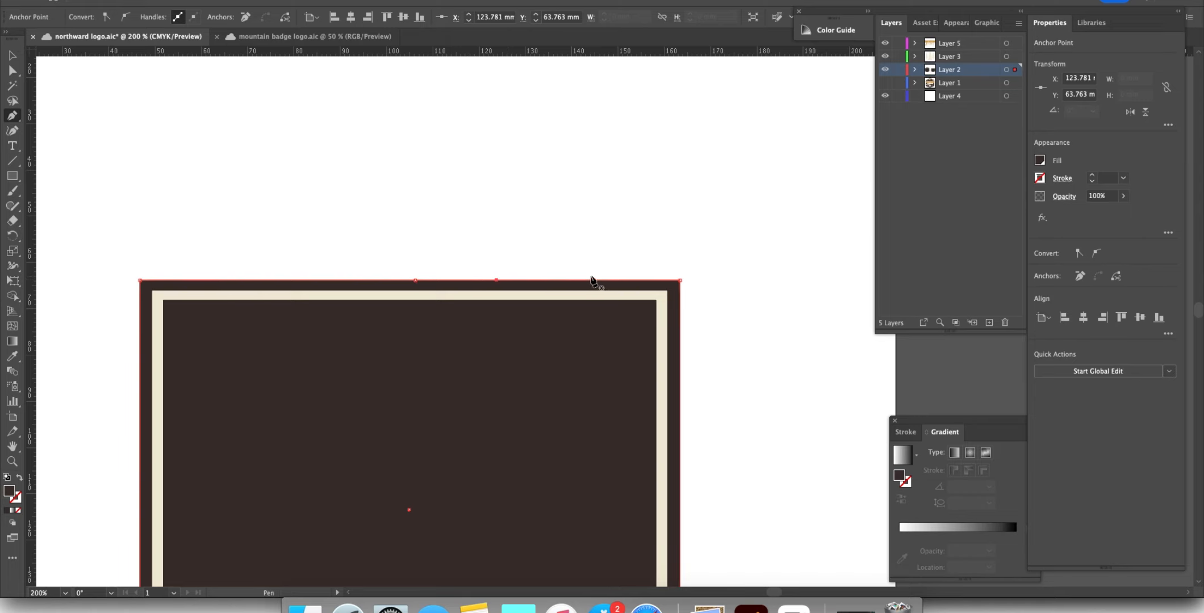
left_click(326, 280)
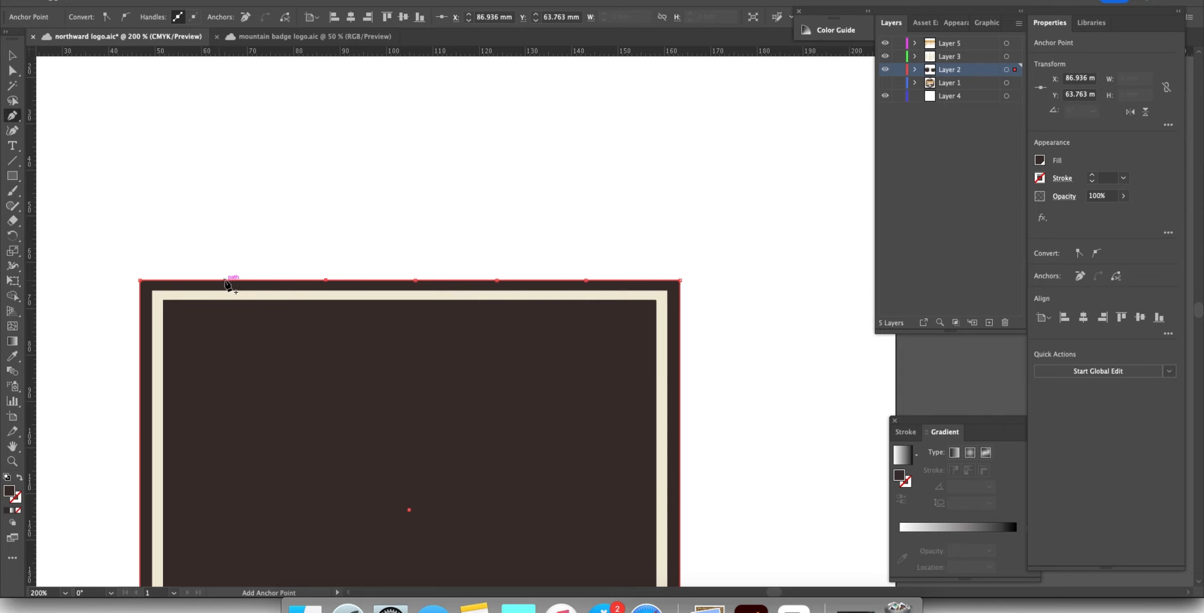
left_click(233, 281)
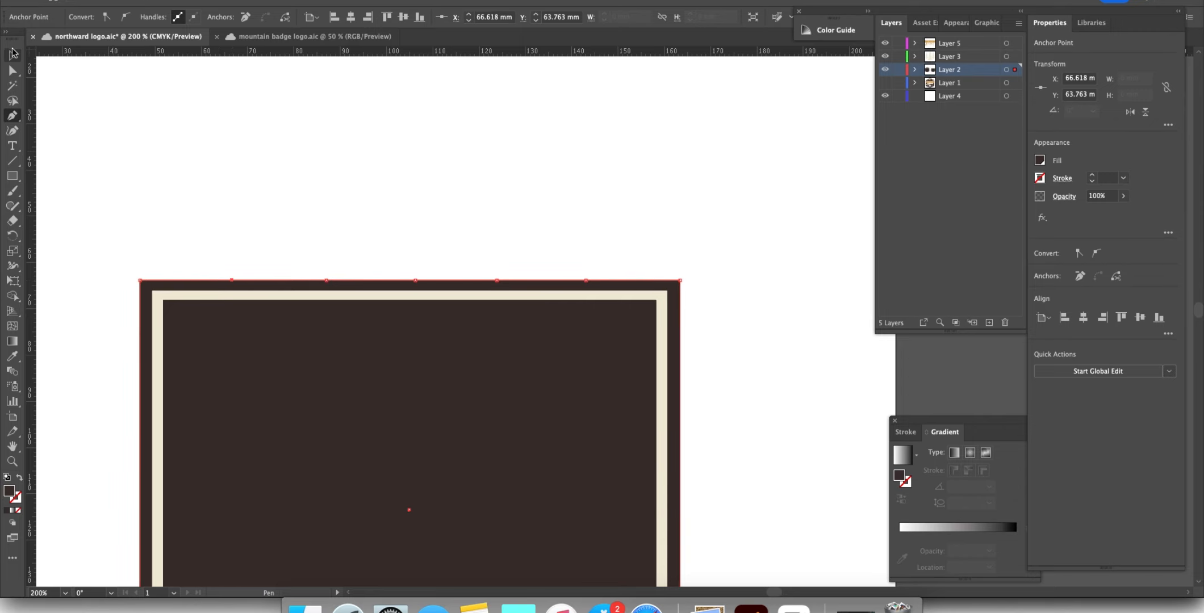
Step: Raise the first three new anchors from the left into a left peak, a valley and a taller central peak at about X 110, Y 17 mm
left_click(13, 70)
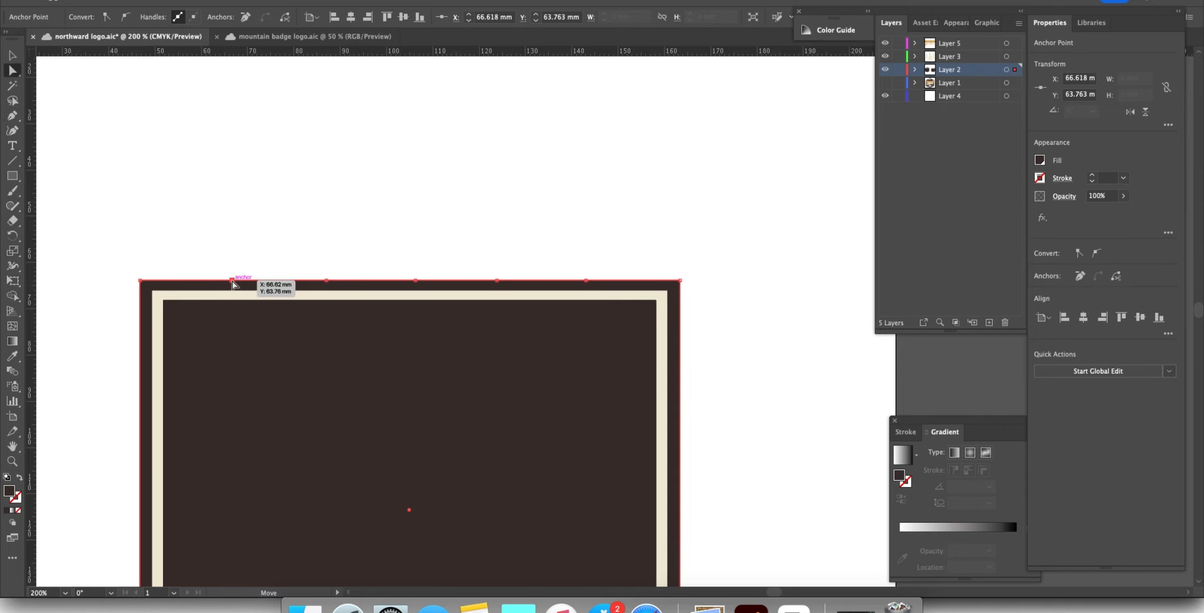
left_click_drag(232, 281, 228, 114)
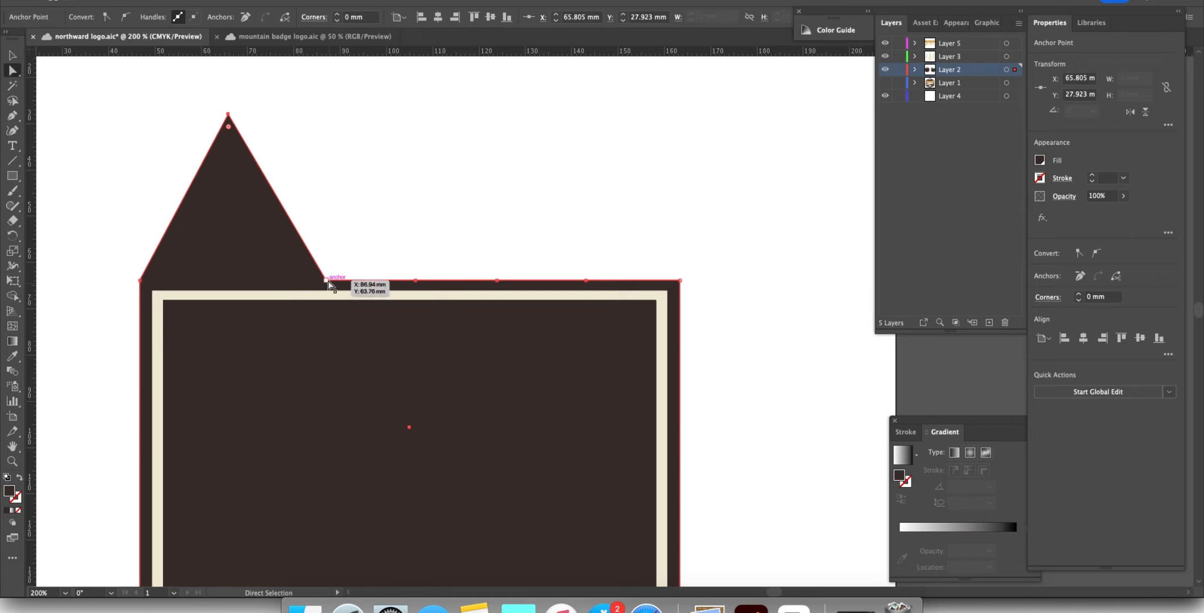
left_click_drag(328, 284, 307, 180)
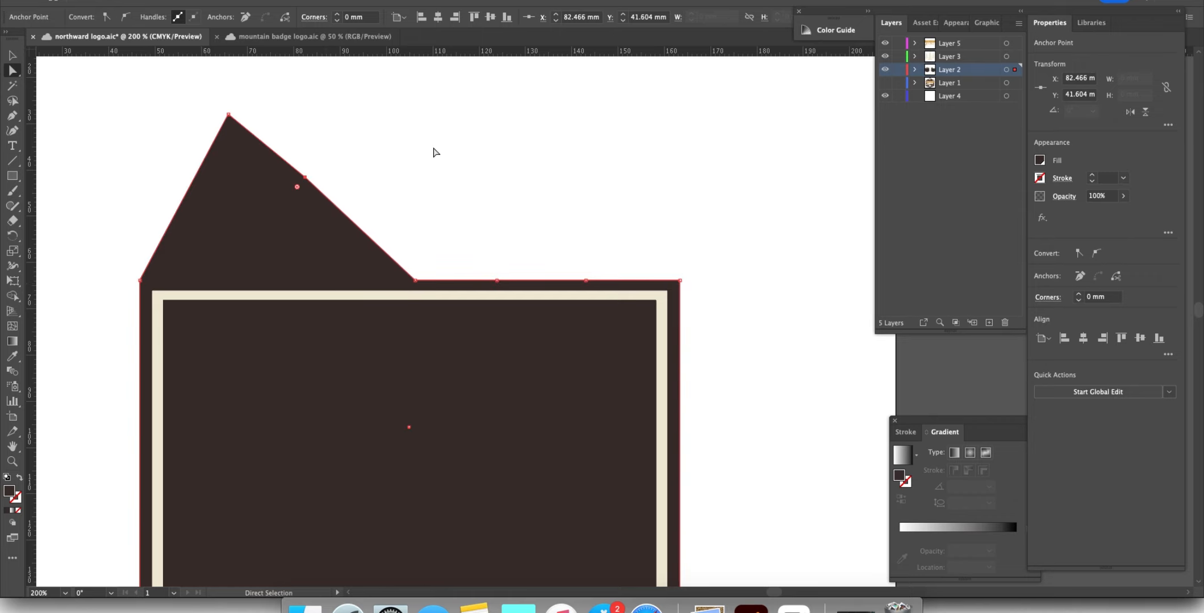
scroll(440, 210, "up", 5)
left_click_drag(415, 382, 429, 164)
scroll(428, 308, "down", 3)
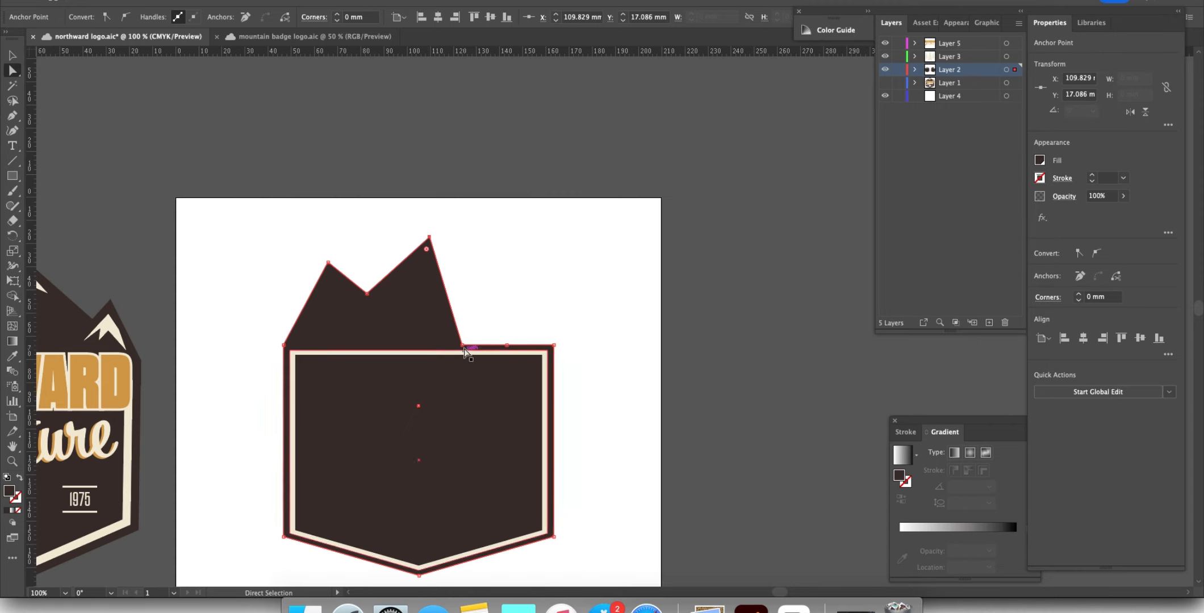
Step: Shape the remaining two new anchors into a valley right of the central peak and a right peak at about X 145, Y 30 mm
left_click_drag(463, 346, 493, 304)
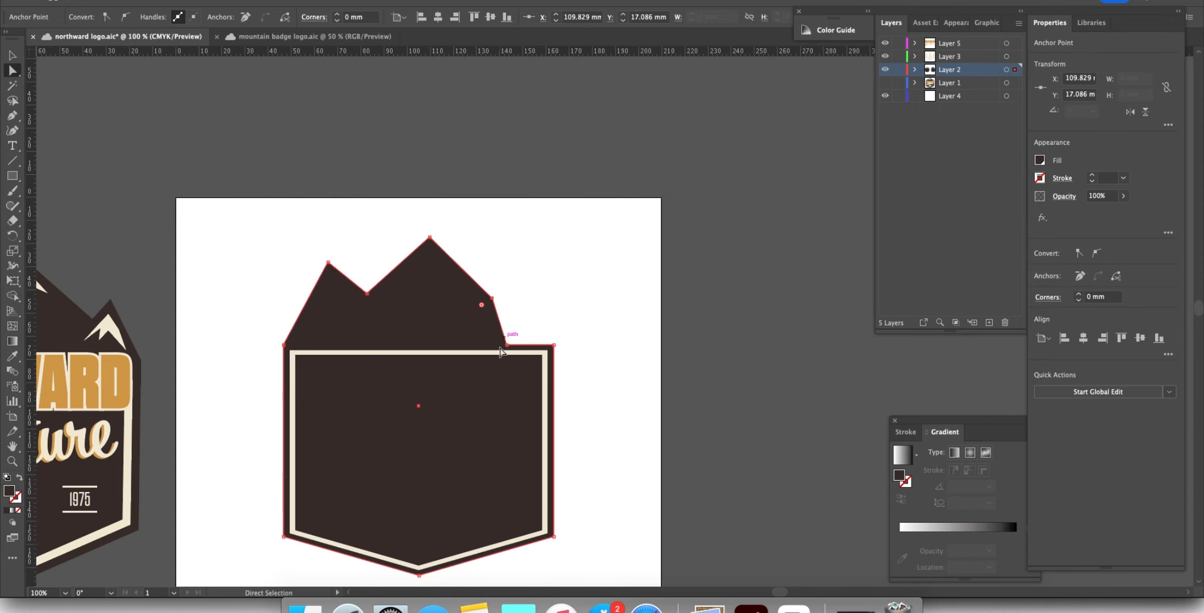
mouse_move(504, 341)
left_mouse_down()
mouse_move(523, 296)
mouse_move(513, 326)
left_mouse_up()
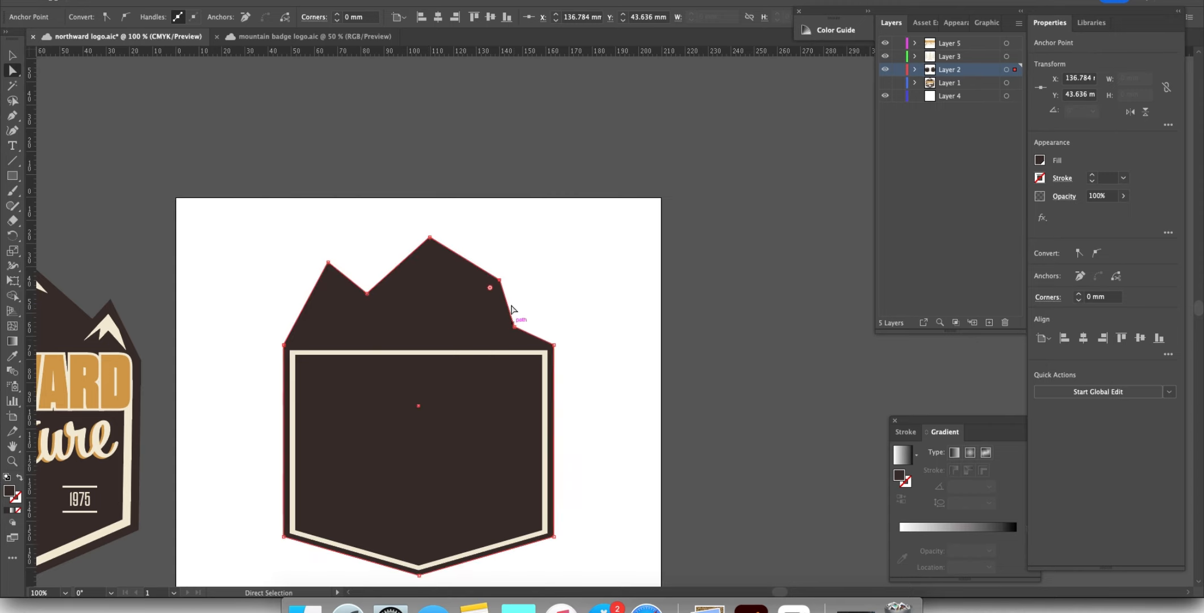
mouse_move(500, 282)
left_mouse_down()
mouse_move(487, 302)
mouse_move(517, 332)
mouse_move(525, 272)
mouse_move(510, 270)
left_mouse_up()
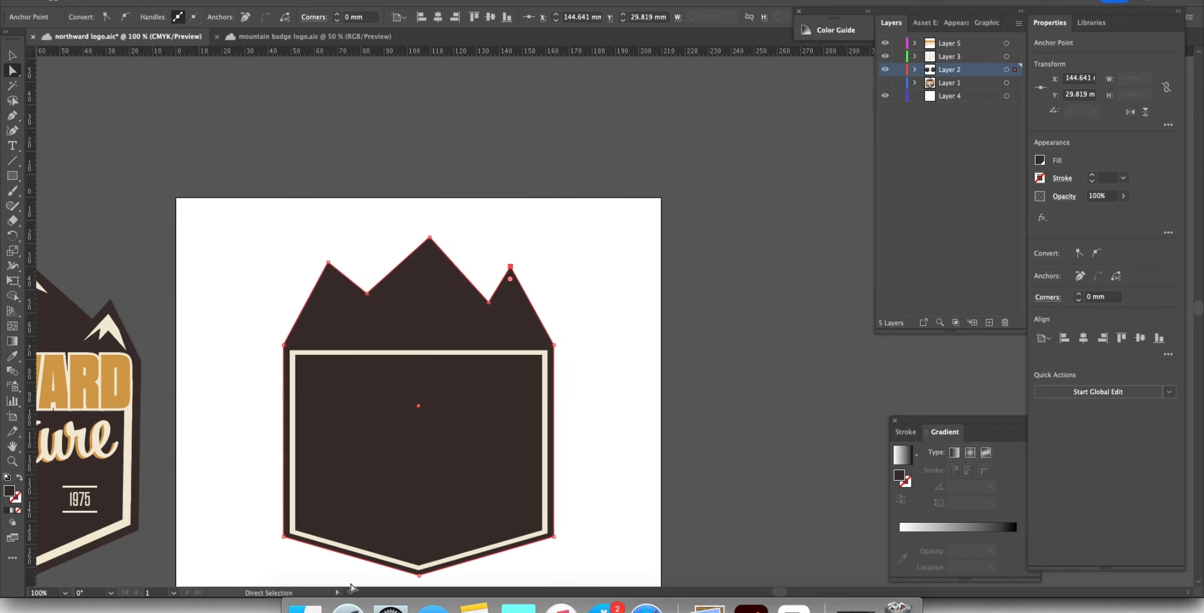
scroll(349, 593, "left", 5)
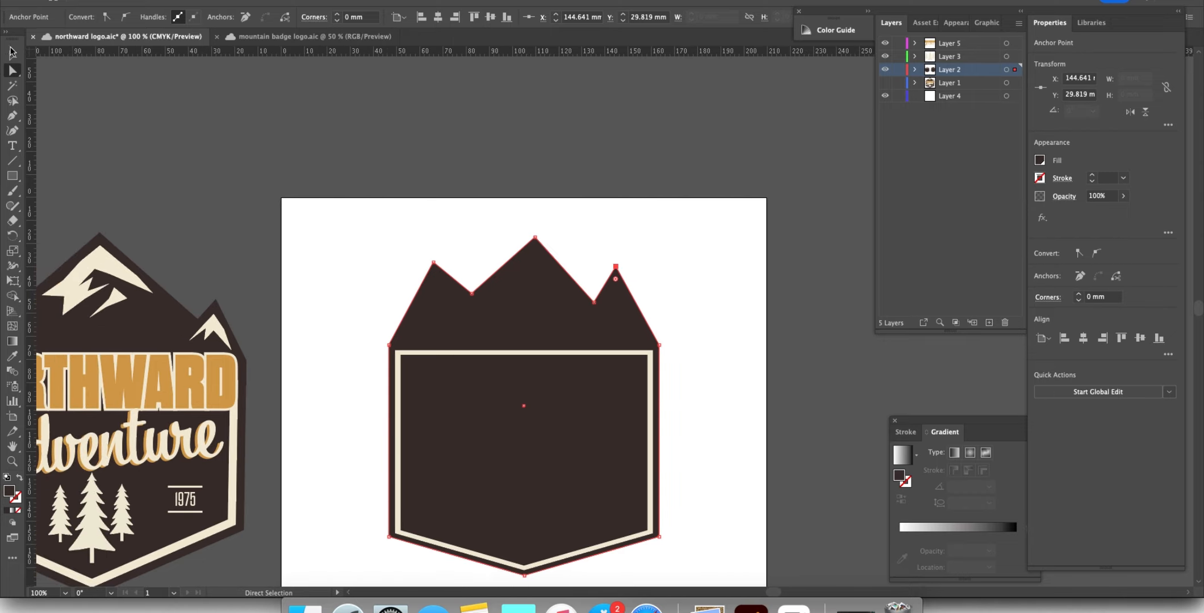
left_click(13, 52)
left_click(13, 115)
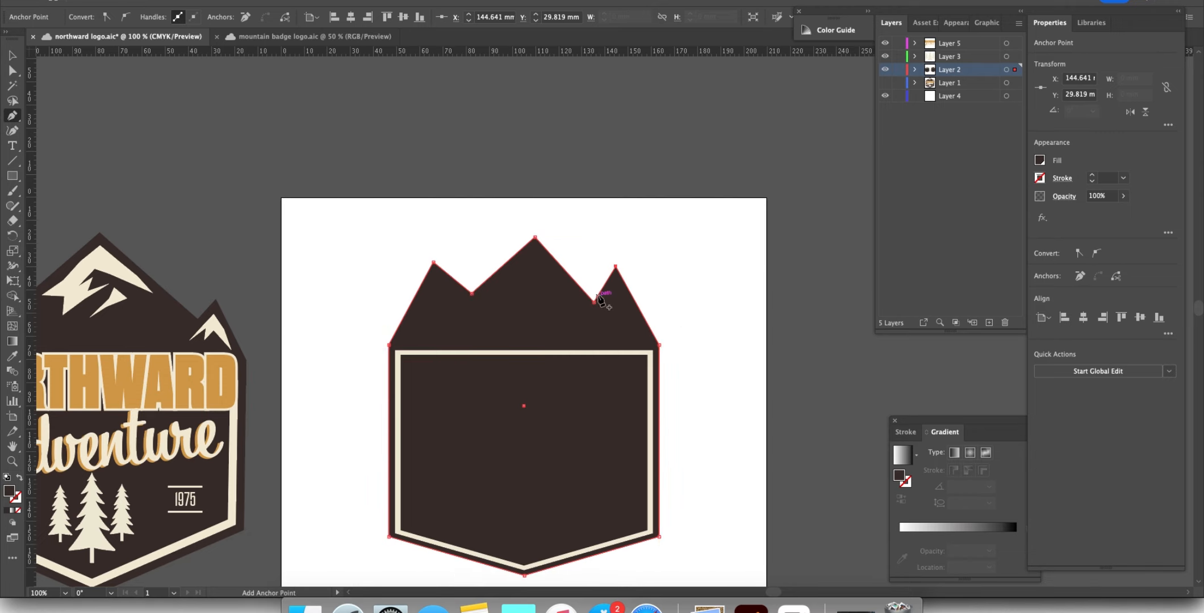
left_click(1040, 161)
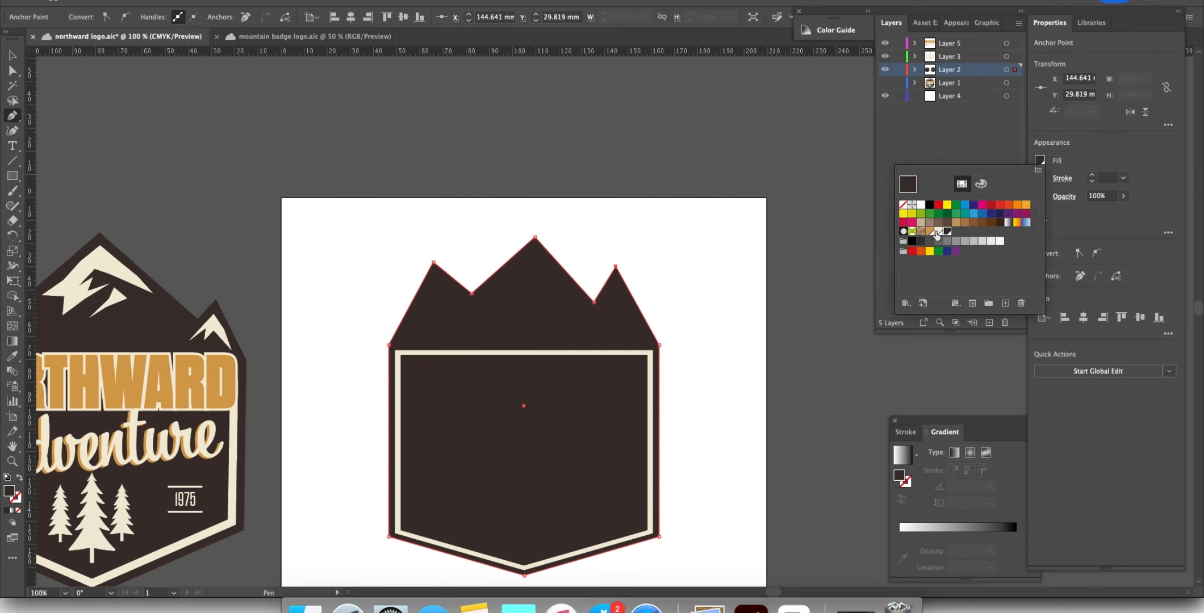
left_click(935, 232)
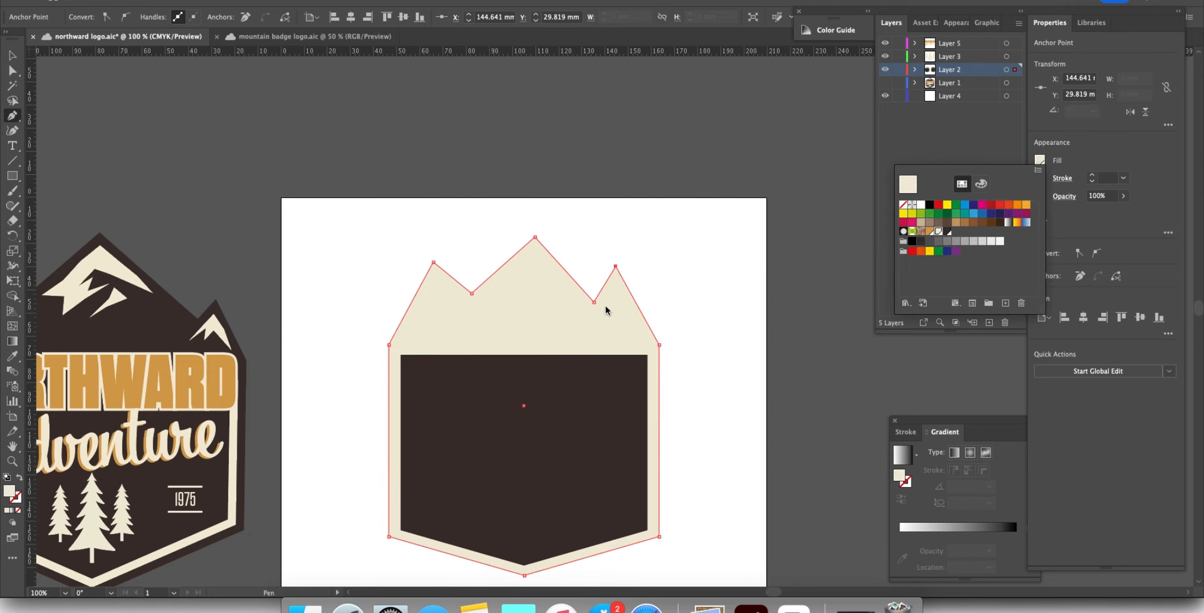
left_click(12, 55)
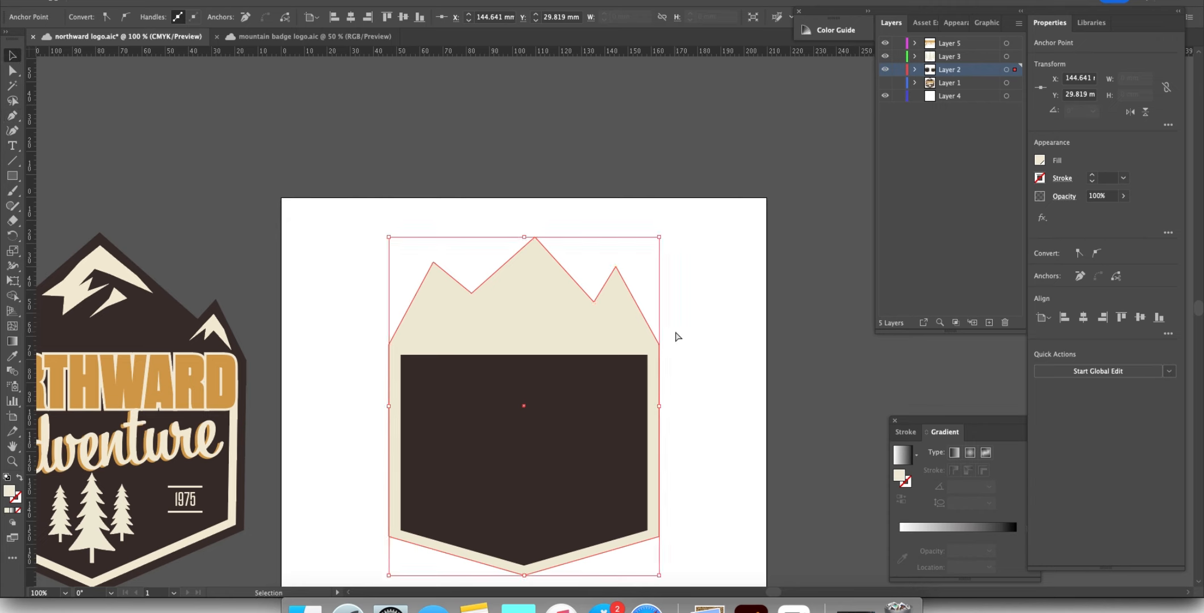
key("cmd+z")
left_click(710, 329)
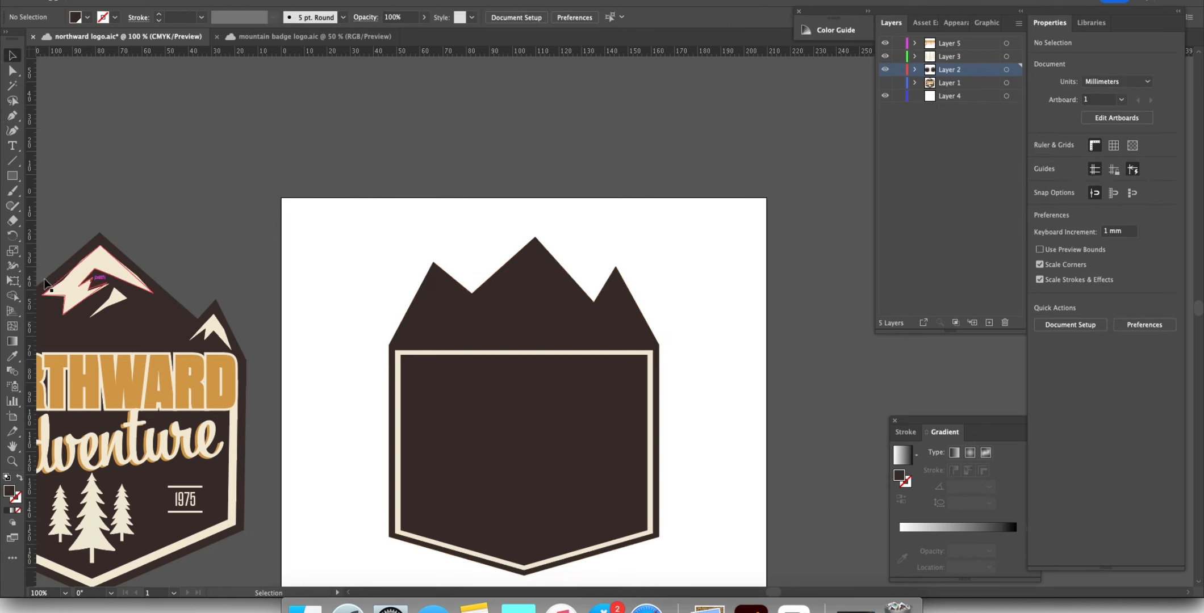
Step: Draw a jagged cream-filled, strokeless snowcap on the right peak with the Pen tool, its tip at about X 144, Y 38 mm
key("p")
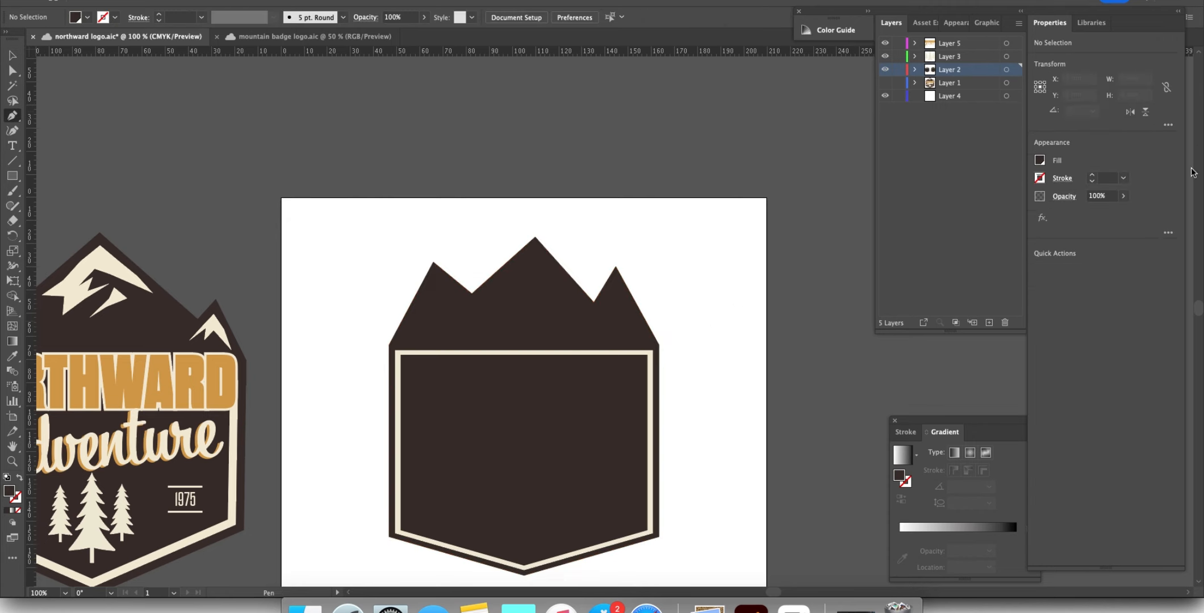
left_click(1040, 161)
left_click(938, 231)
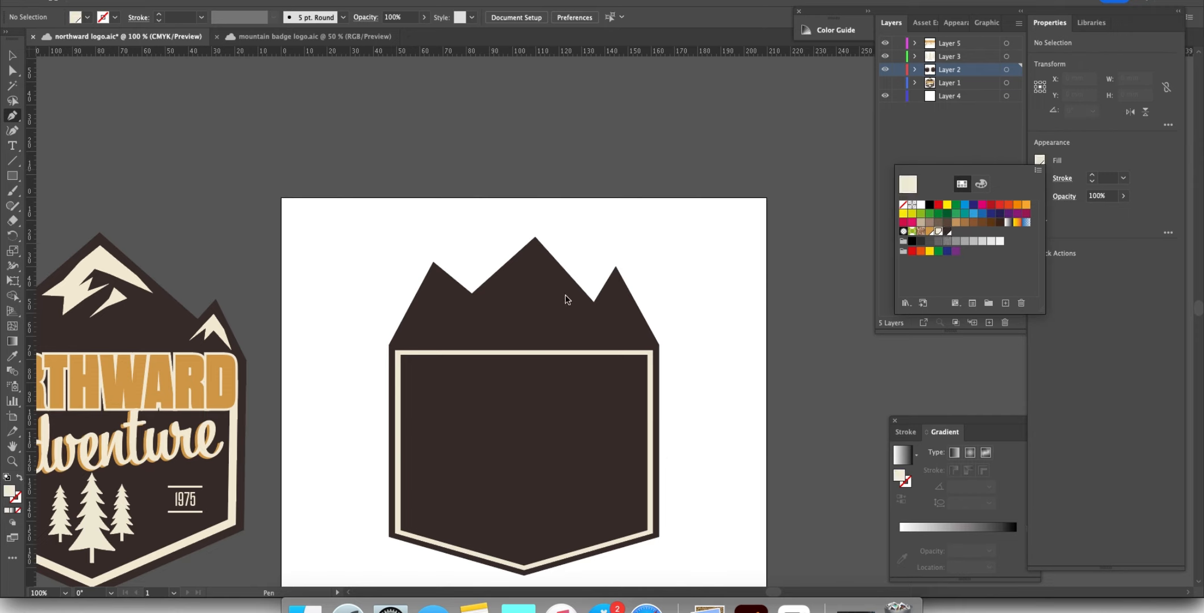
left_click(679, 298)
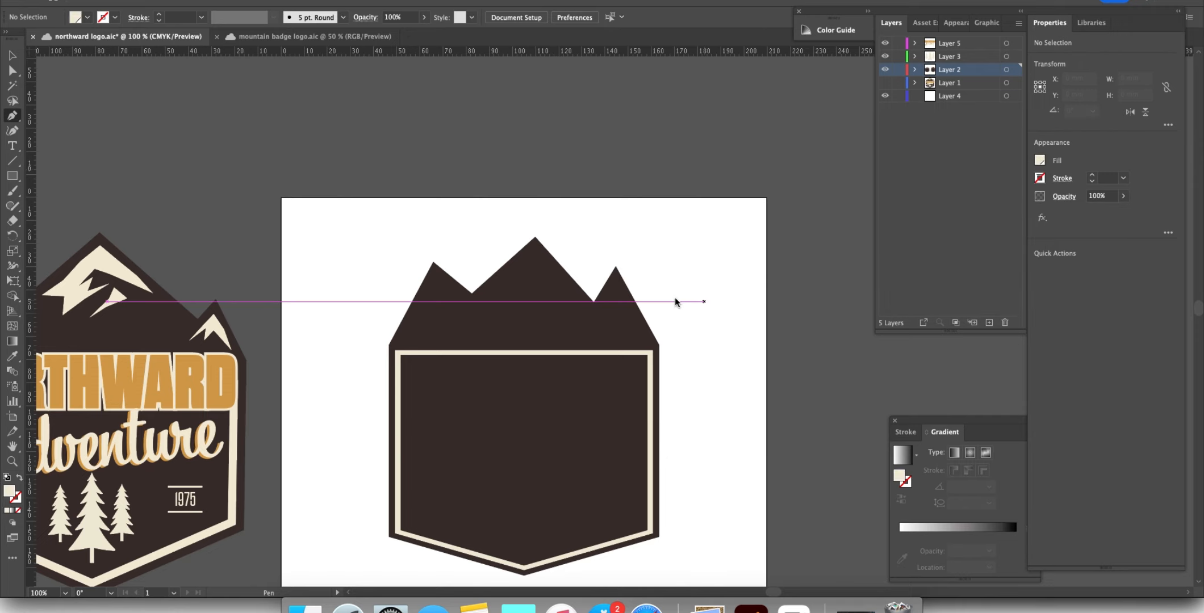
left_click(613, 286)
left_click(595, 325)
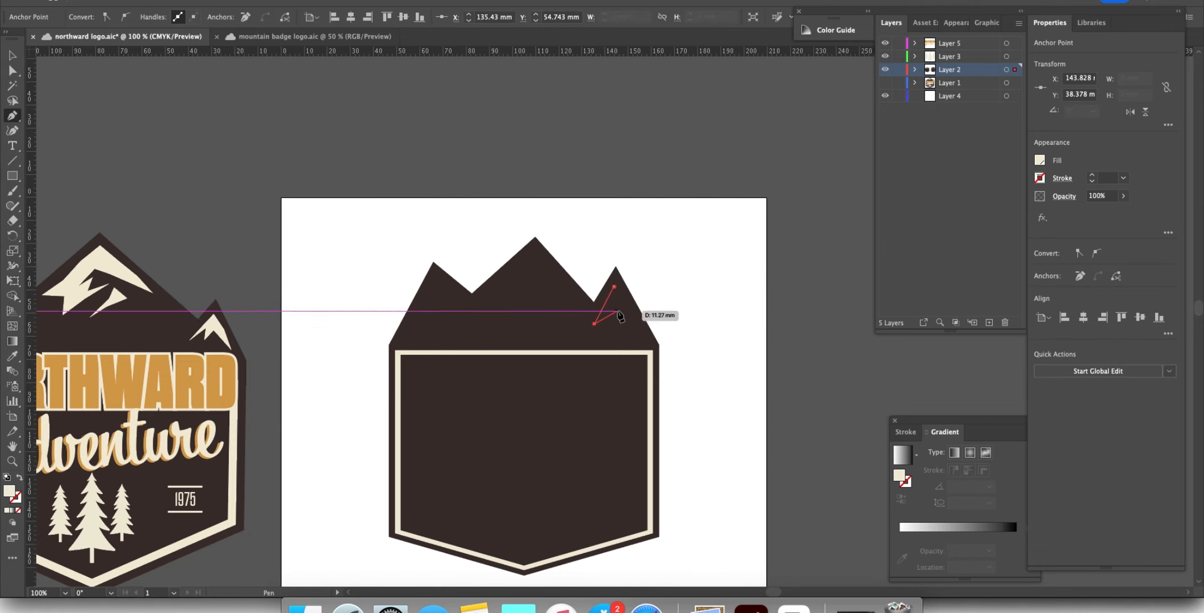
left_click(614, 327)
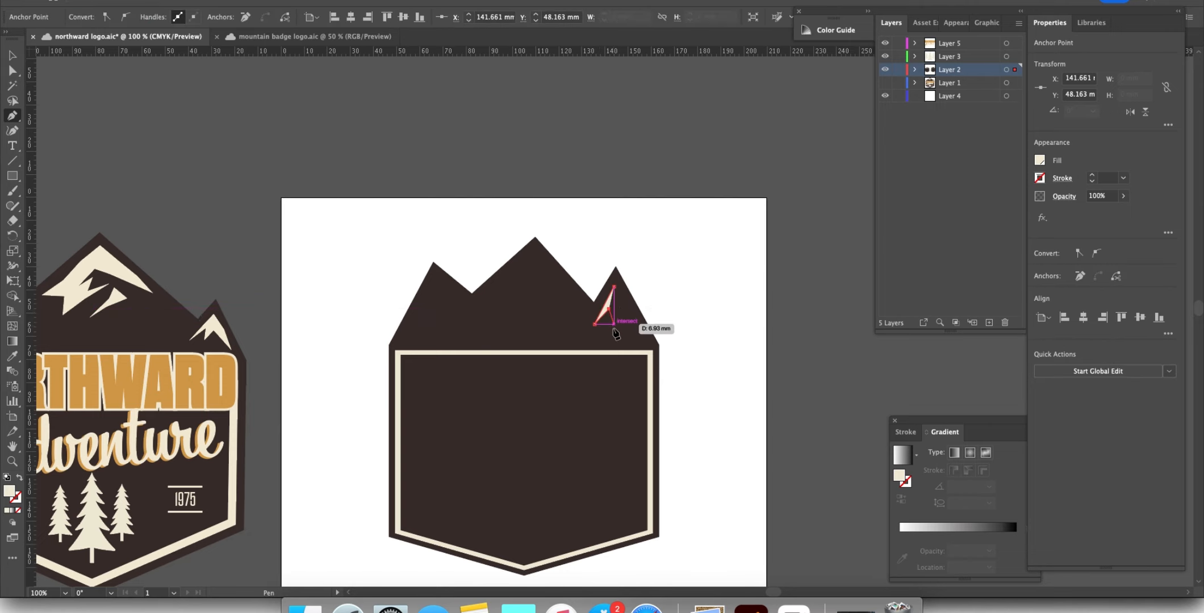
left_click(619, 311)
left_click(643, 334)
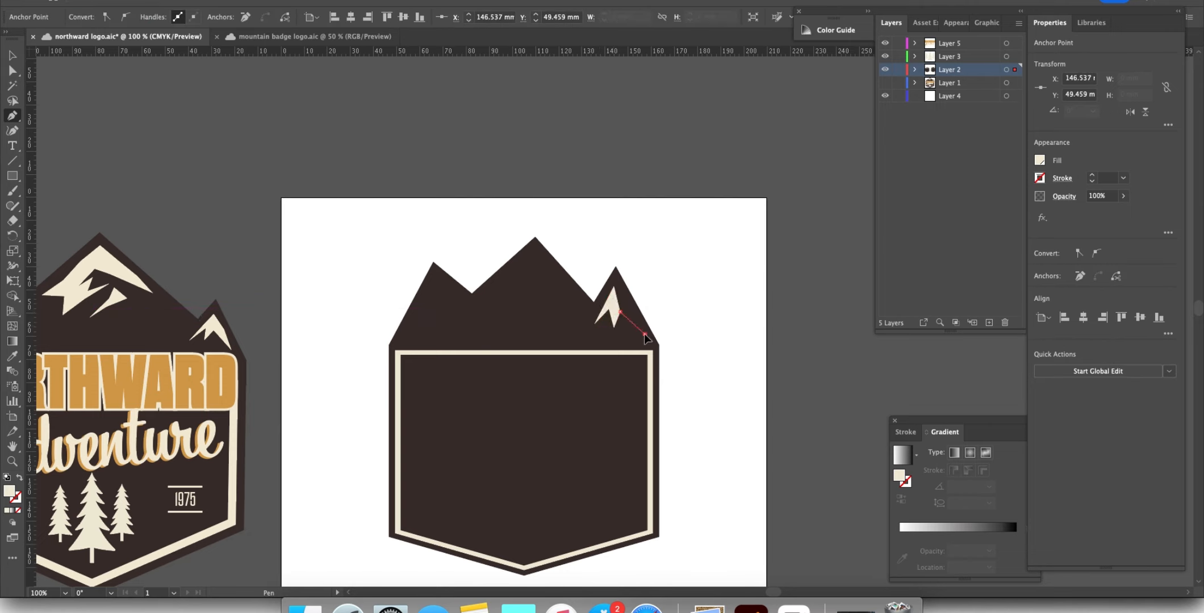
left_click(615, 286)
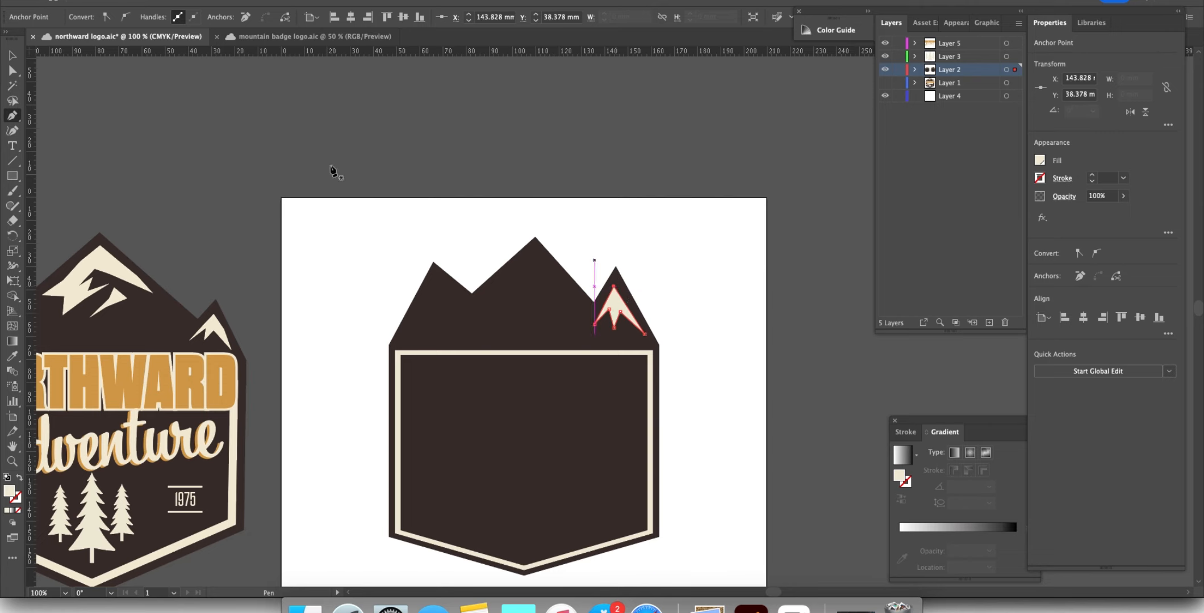
Step: Draw a larger jagged cream snowcap just inside the central peak, with a pointed notch cut into its lower edge
left_click(480, 302)
left_click(501, 300)
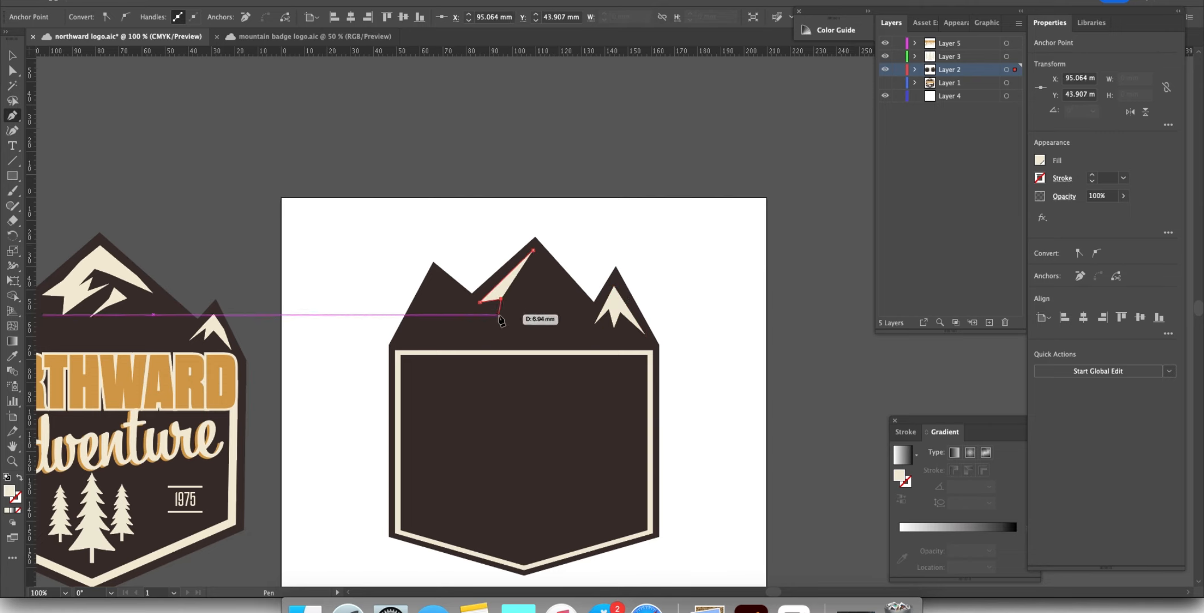
left_click(498, 317)
left_click(537, 289)
left_click(527, 286)
left_click(539, 287)
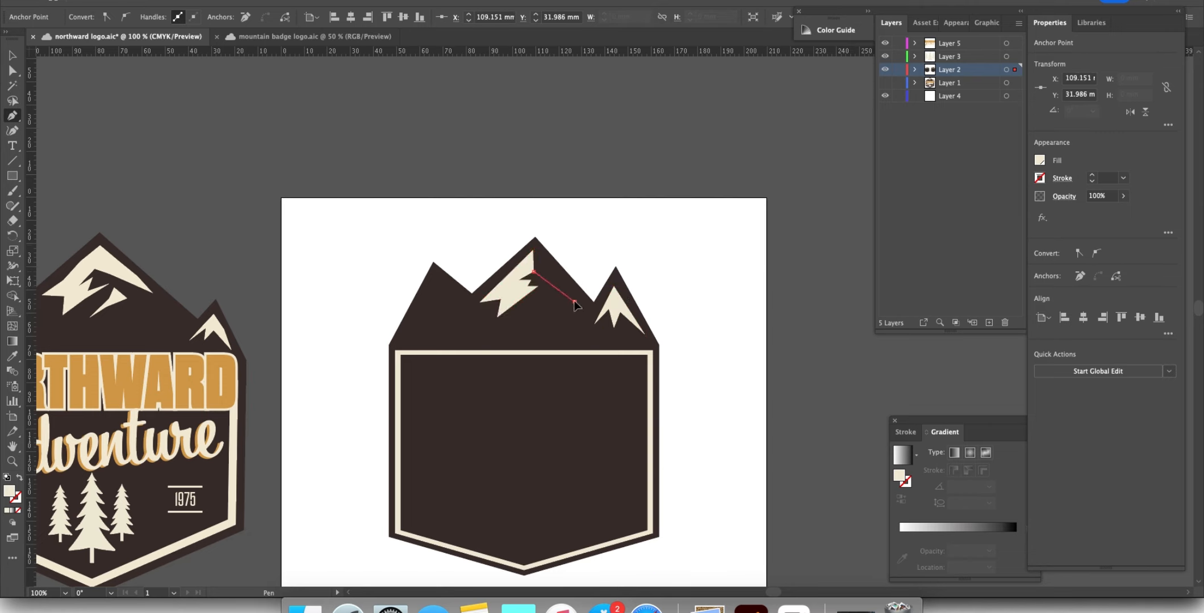
Step: Add a small separate cream snow patch beneath the central peak's snowcap
left_click(520, 320)
left_click(544, 298)
left_click(544, 298)
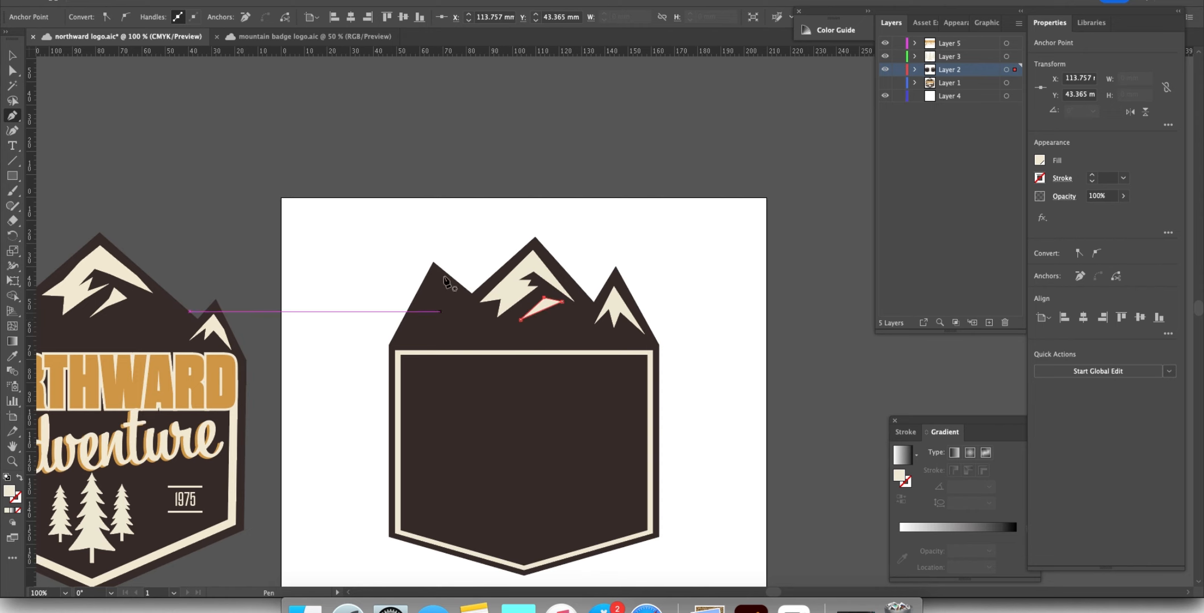
Step: Draw a jagged cream snowcap on the left peak, its tip at about X 67, Y 34 mm
scroll(440, 284, "left", 4)
left_click(540, 276)
left_click(524, 310)
left_click(535, 299)
left_click(538, 317)
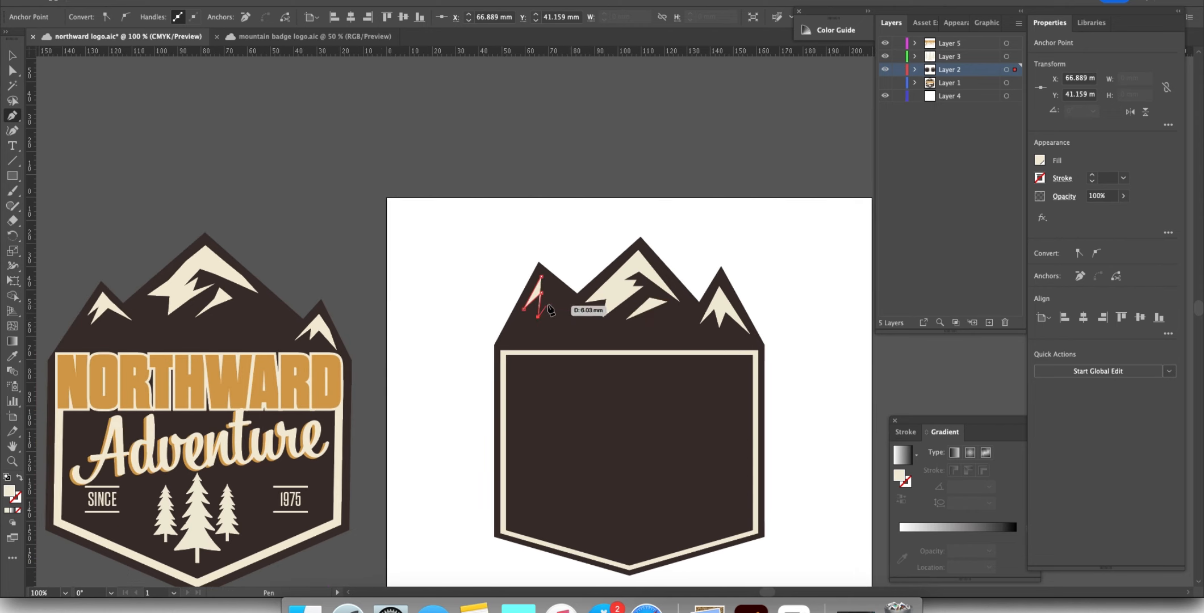
left_click(548, 298)
left_click(574, 310)
left_click(541, 277)
Step: Apply the Roughen effect to all snowcap shapes together, with 2% relative size, detail 10/in and corner points
key("v")
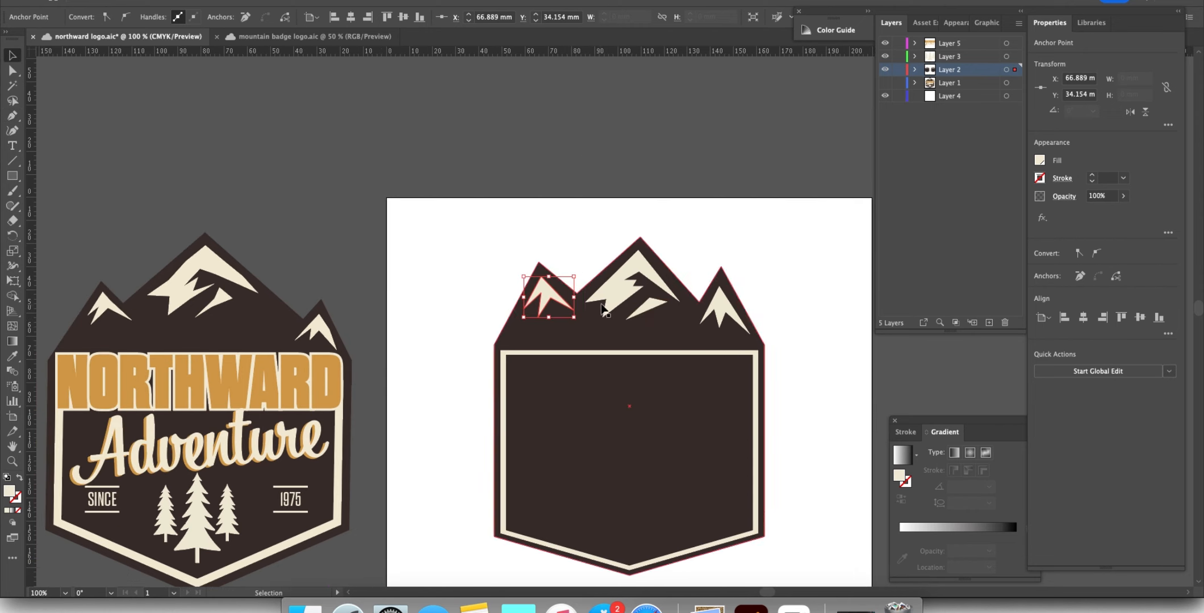
left_click(617, 294, "shift")
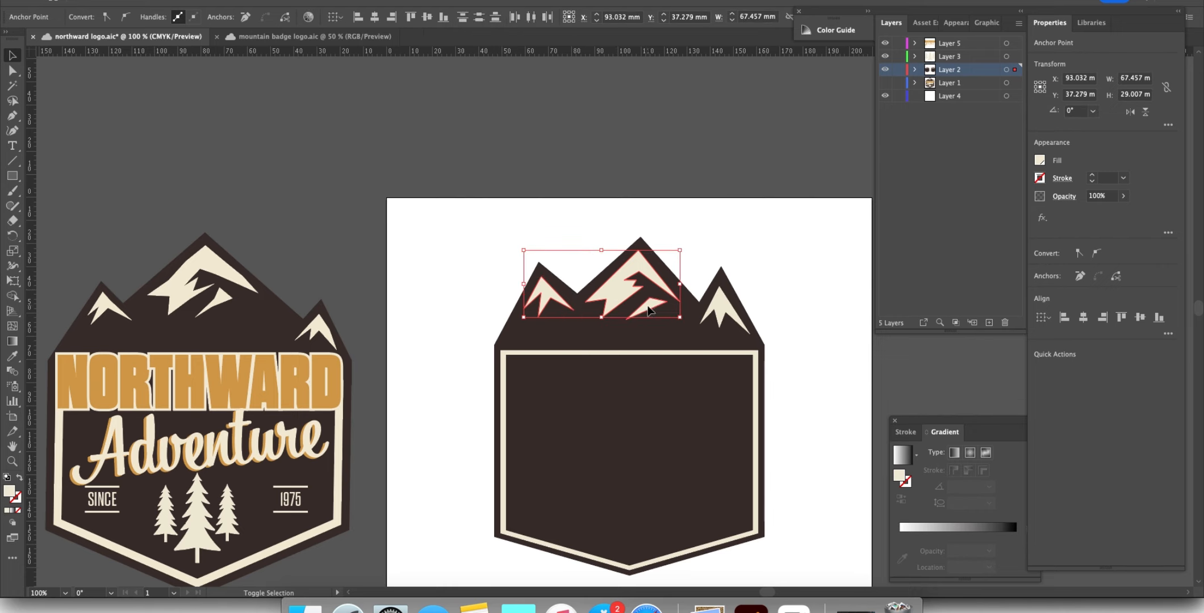
left_click(720, 309, "shift")
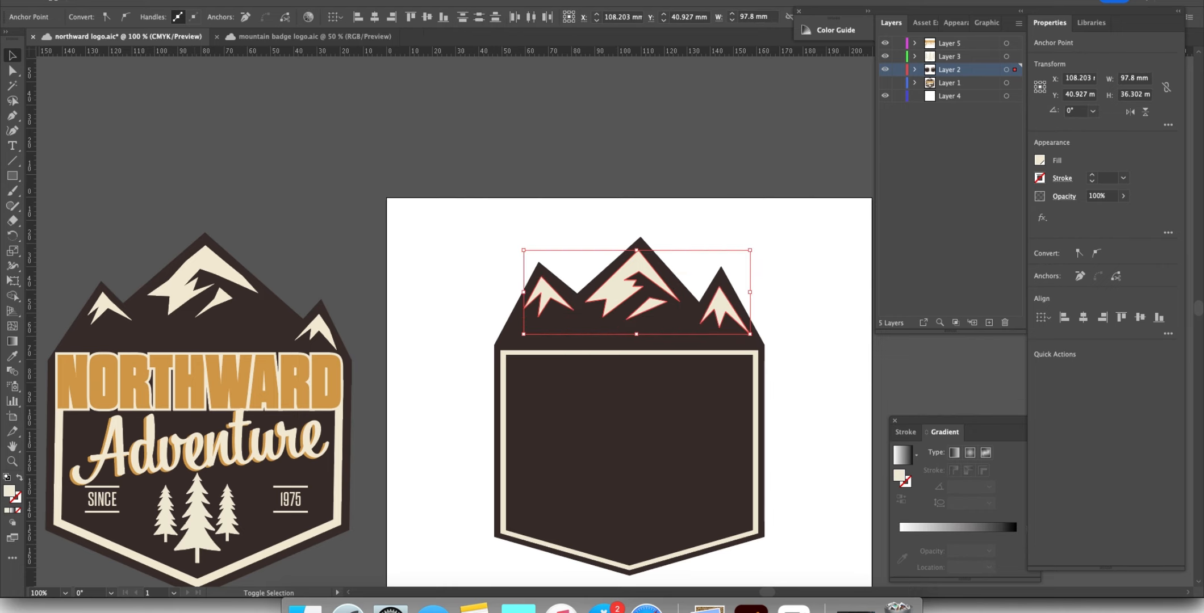
key("shift+Tab")
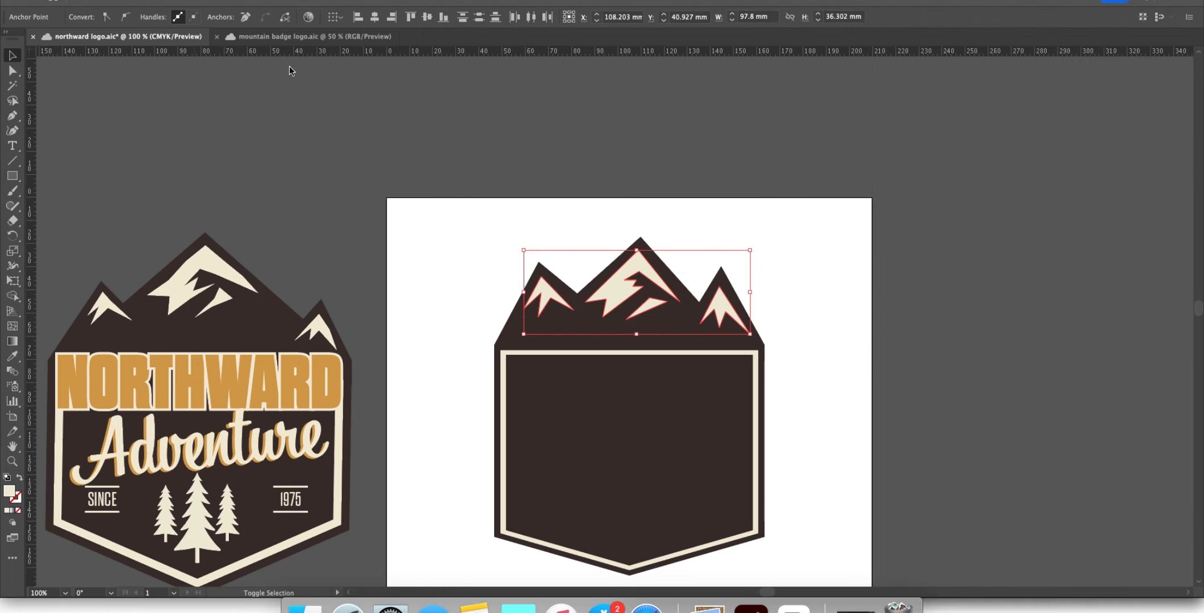
key("shift+Tab")
left_click(259, 1)
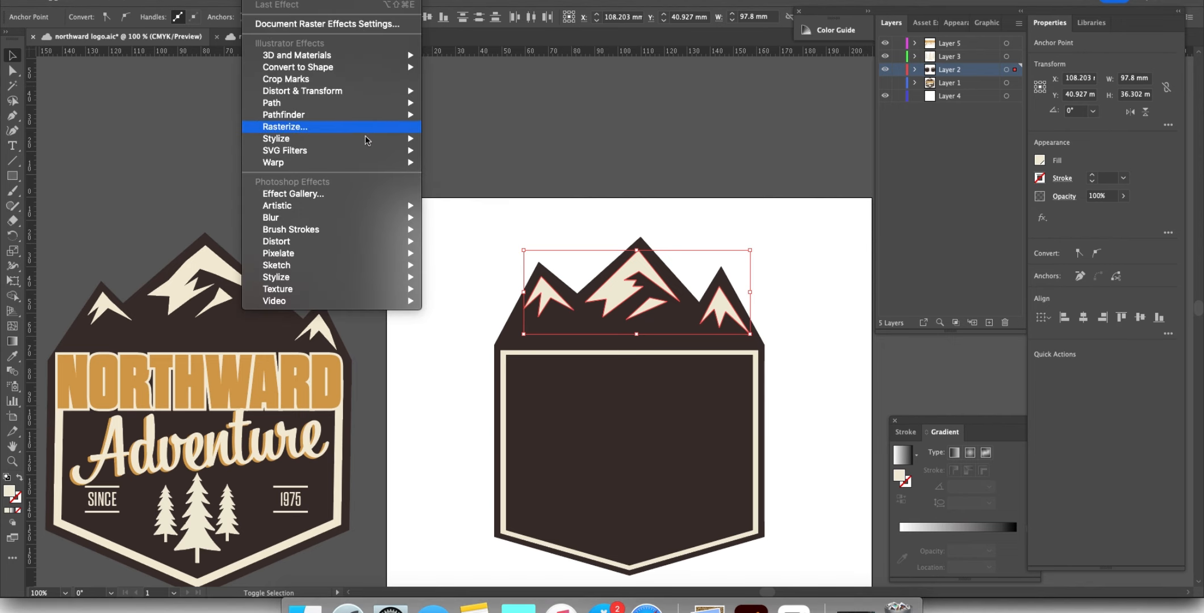
mouse_move(364, 97)
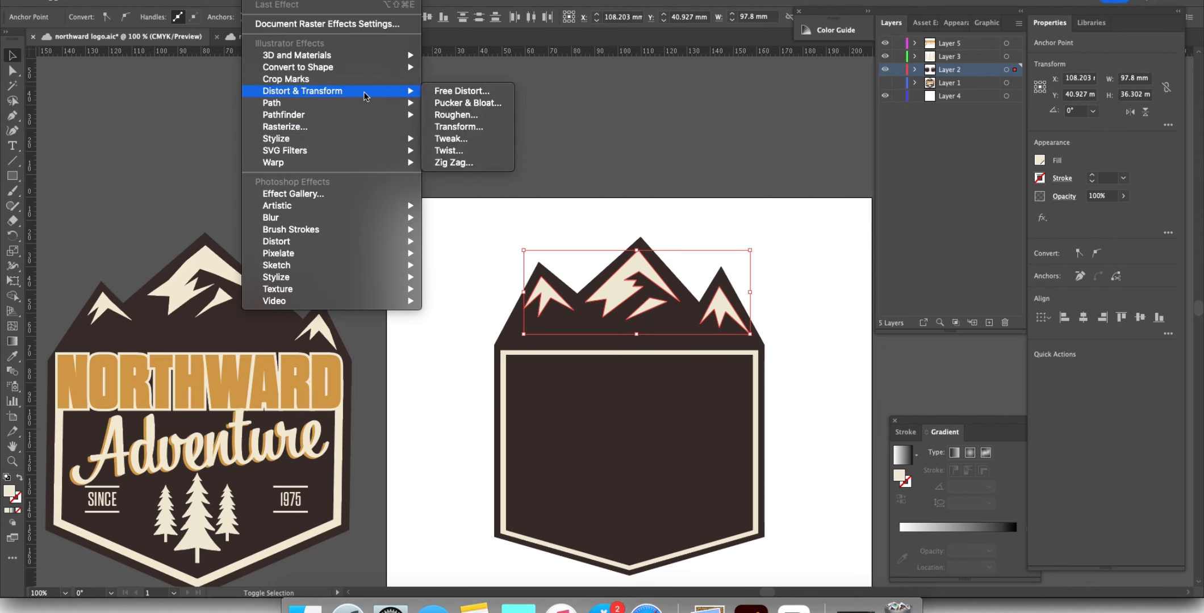
left_click(868, 314)
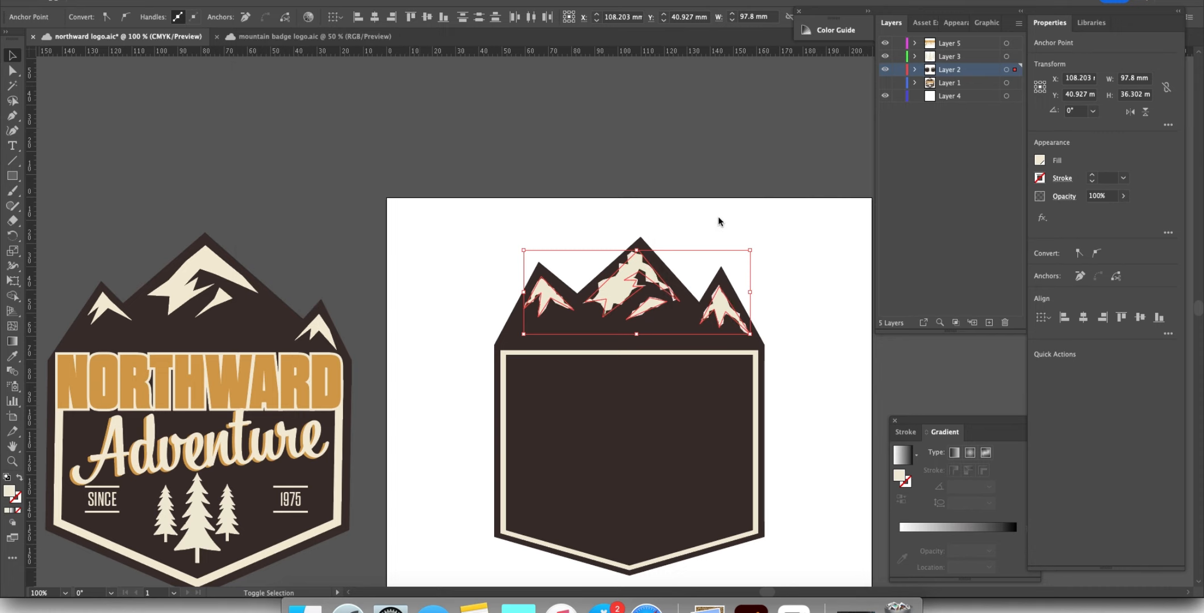
left_click_drag(748, 194, 867, 193)
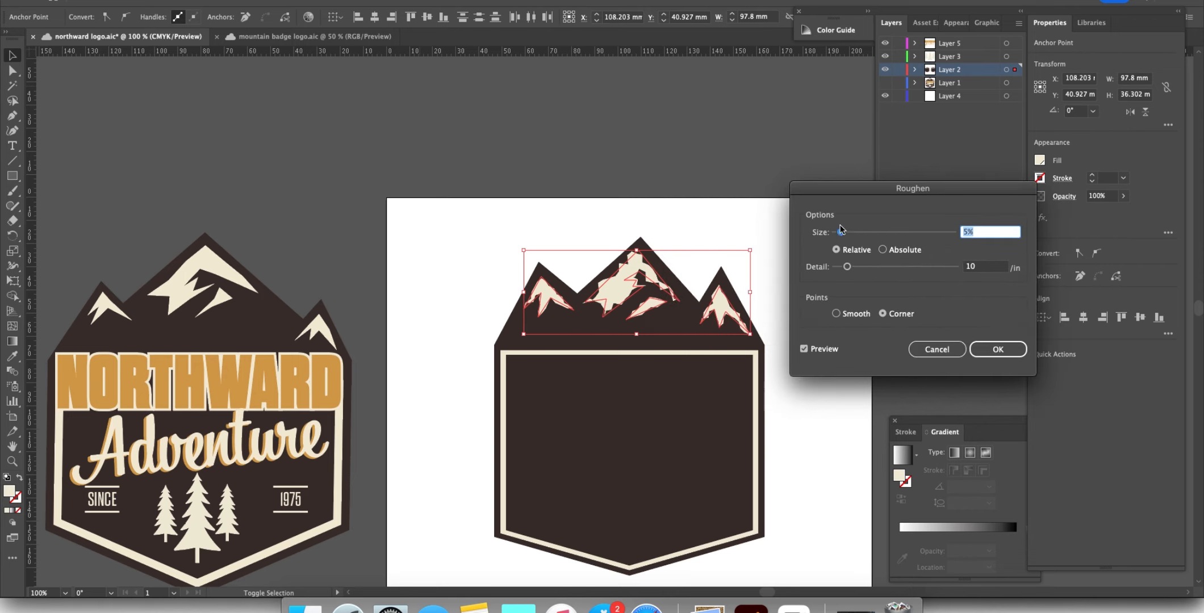
left_click_drag(842, 236, 837, 237)
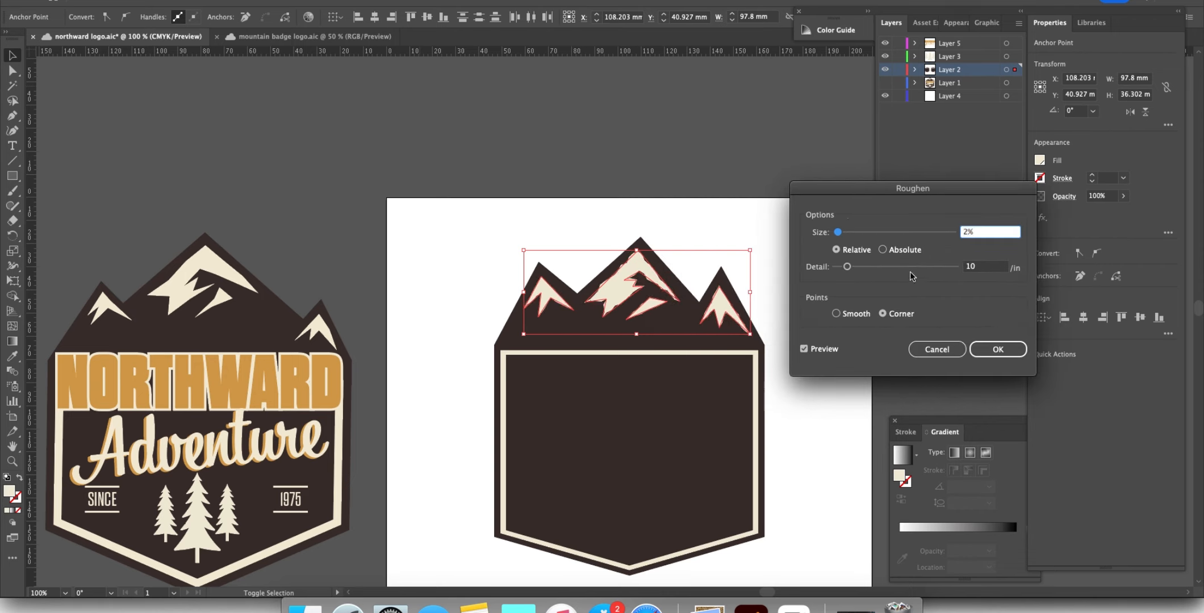
left_click(998, 349)
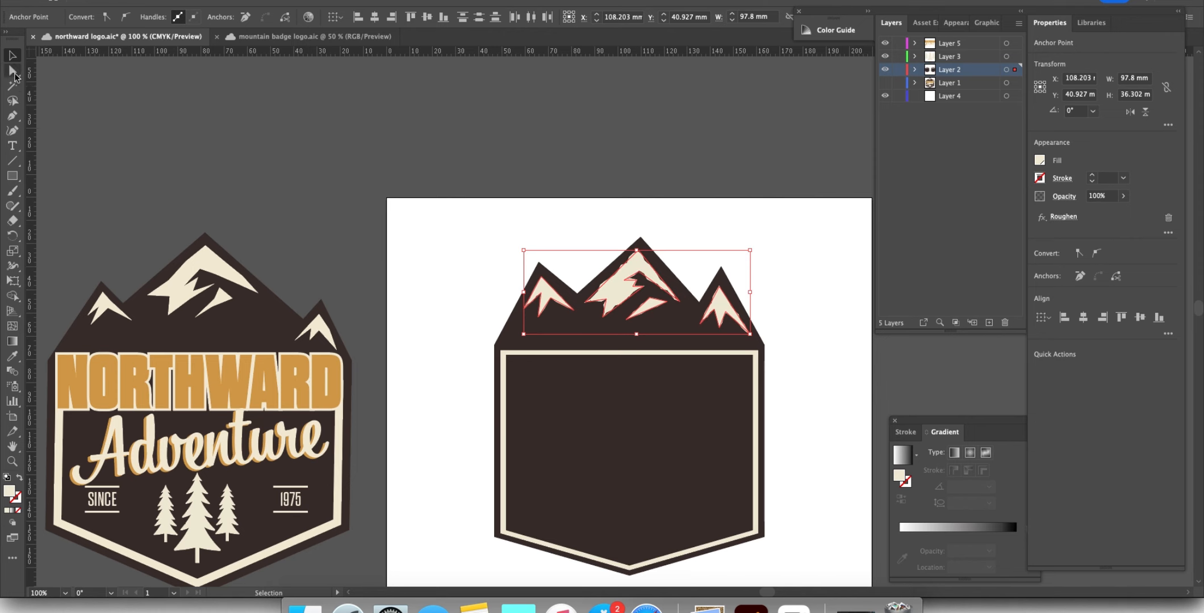
left_click(858, 291)
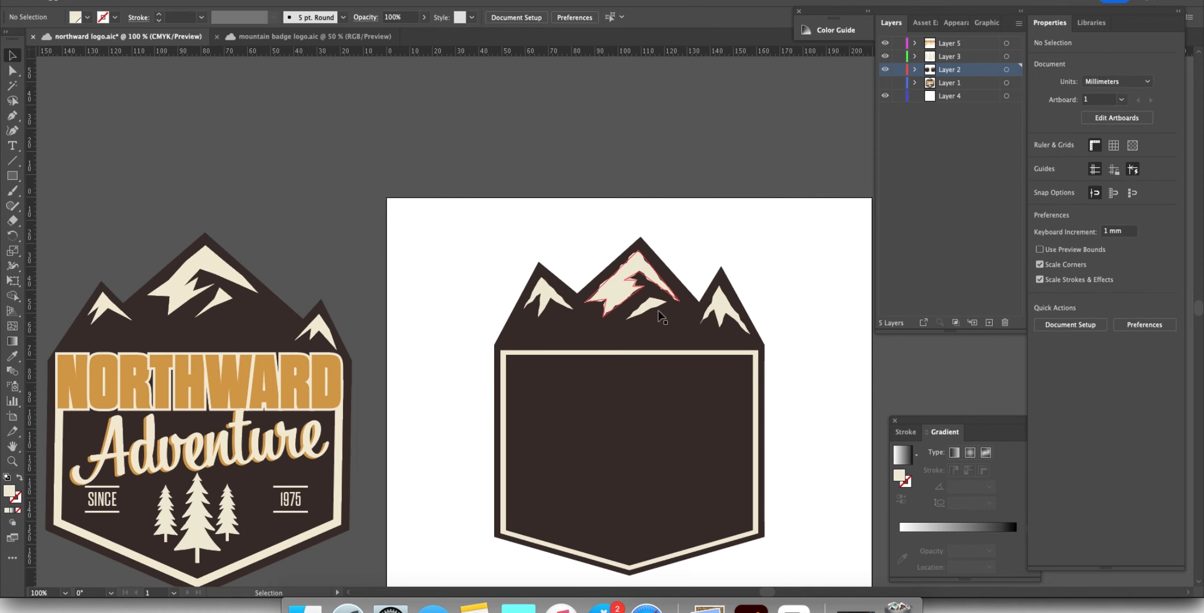
Step: Create a cream three-sided polygon of radius 17.639 mm beside the badge and position it at about X 24.5, Y 113.6 mm
scroll(804, 500, "down", 1)
scroll(804, 499, "down", 1)
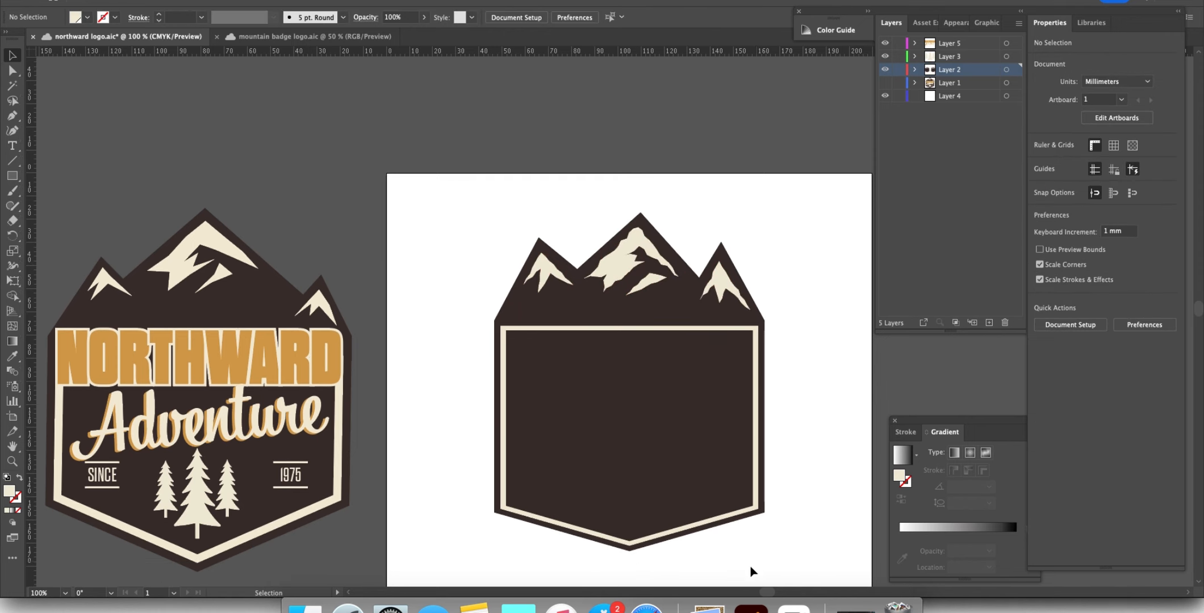
left_click_drag(770, 588, 781, 588)
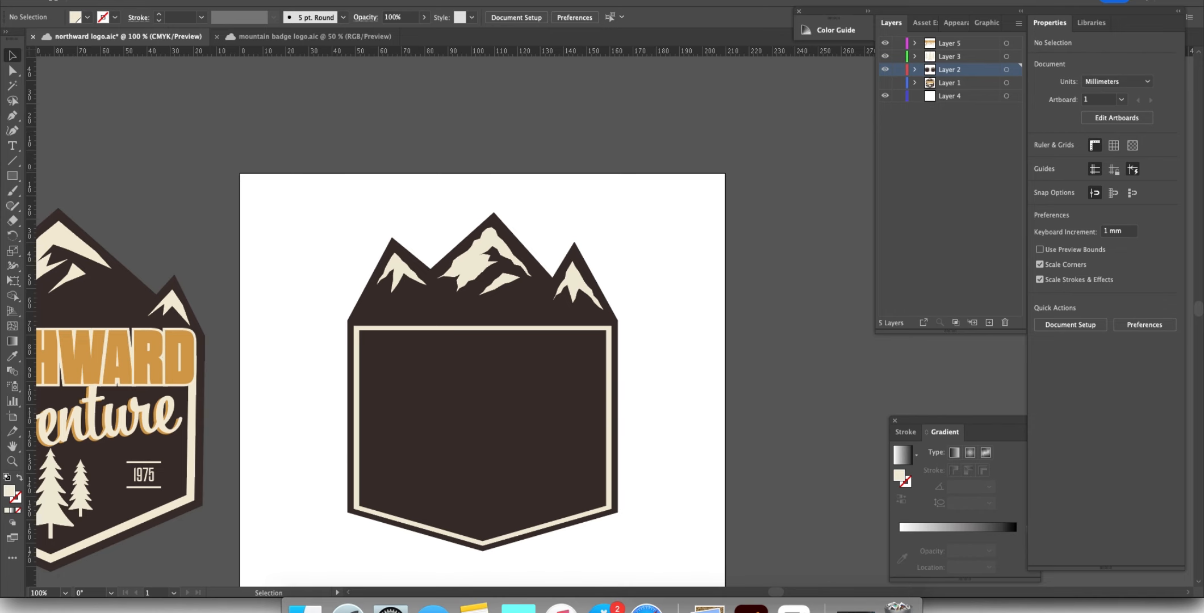
scroll(269, 407, "left", 5)
scroll(269, 406, "down", 2)
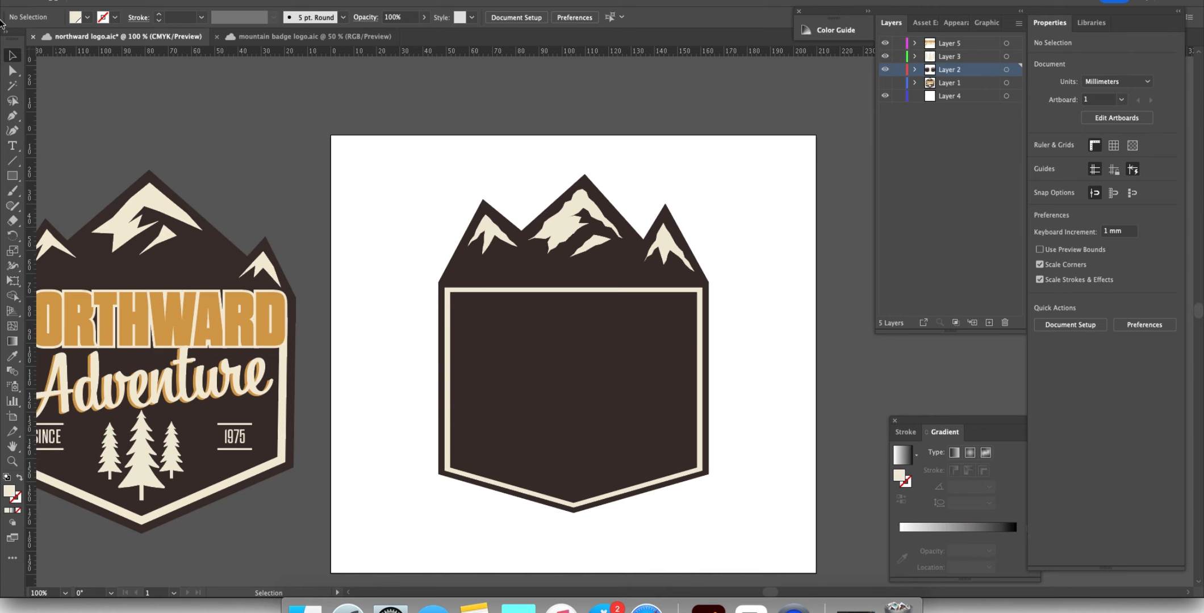
left_click(11, 178)
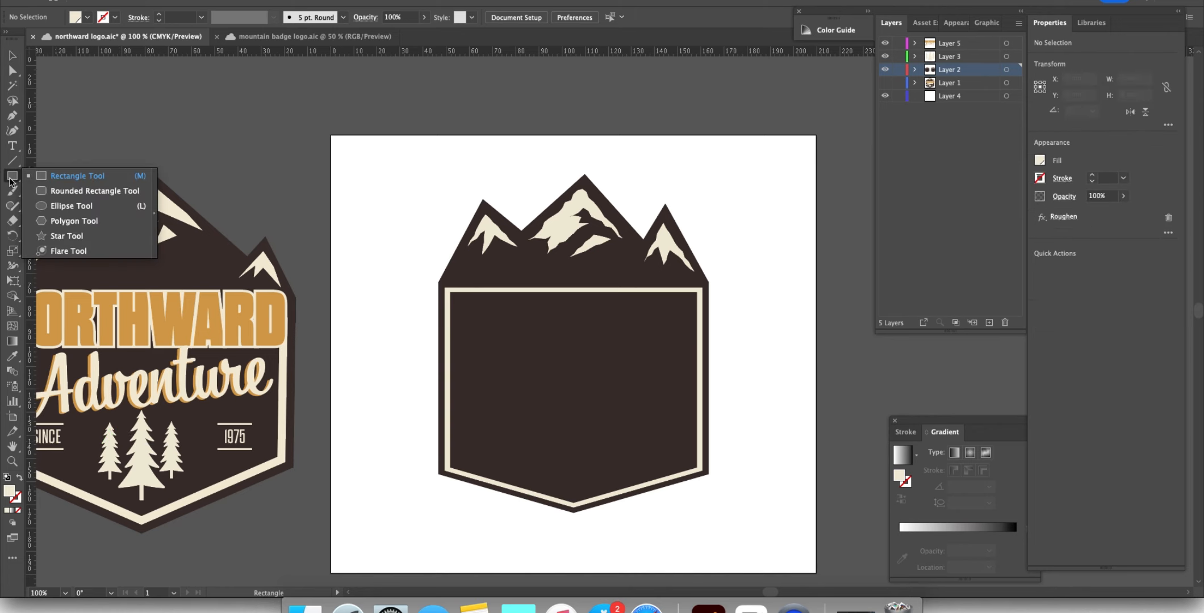
left_click_drag(10, 181, 63, 221)
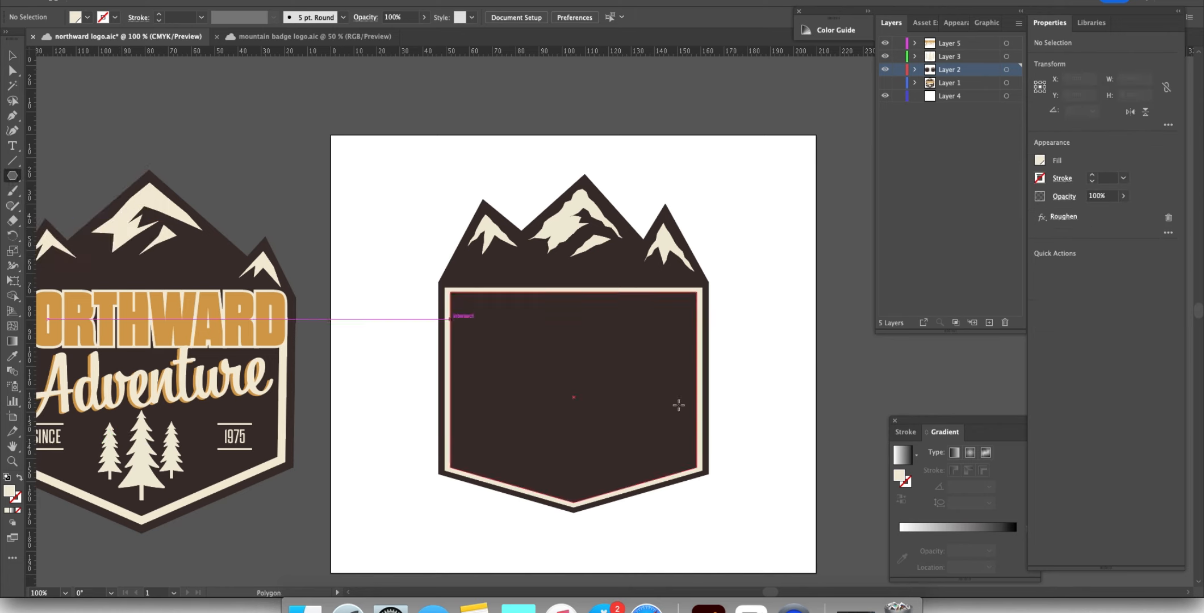
left_click(400, 397)
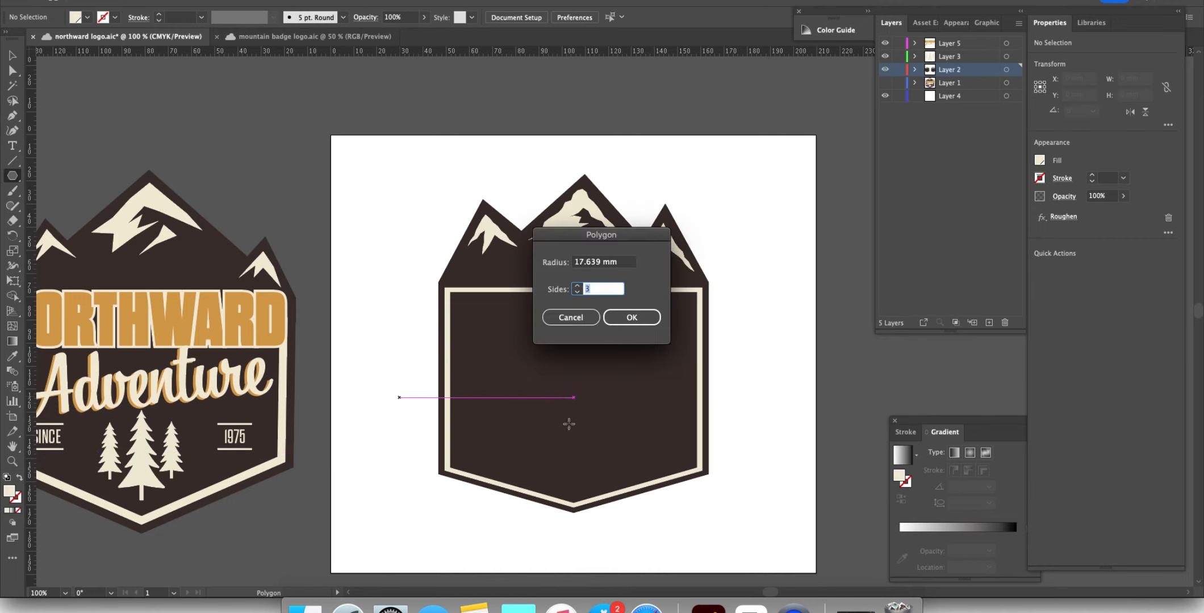
left_click(578, 293)
left_click(630, 317)
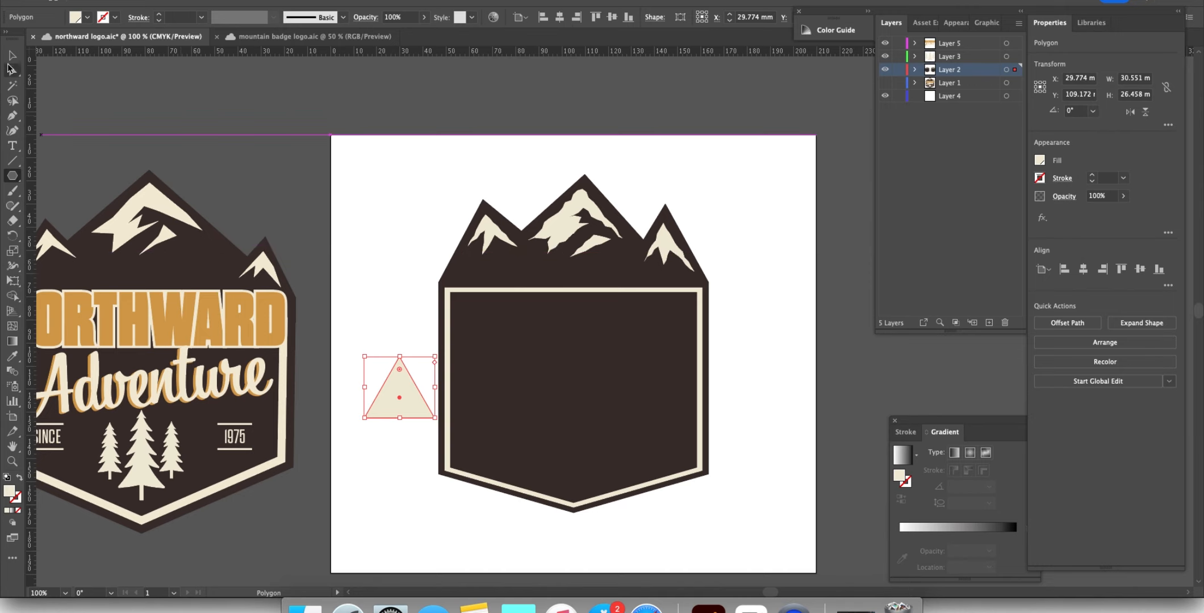
left_click(12, 55)
mouse_move(409, 395)
left_mouse_down()
mouse_move(368, 431)
mouse_move(389, 398)
left_mouse_up()
Step: Add an anchor point at the midpoint of the cream triangle's bottom edge
key("super+equal")
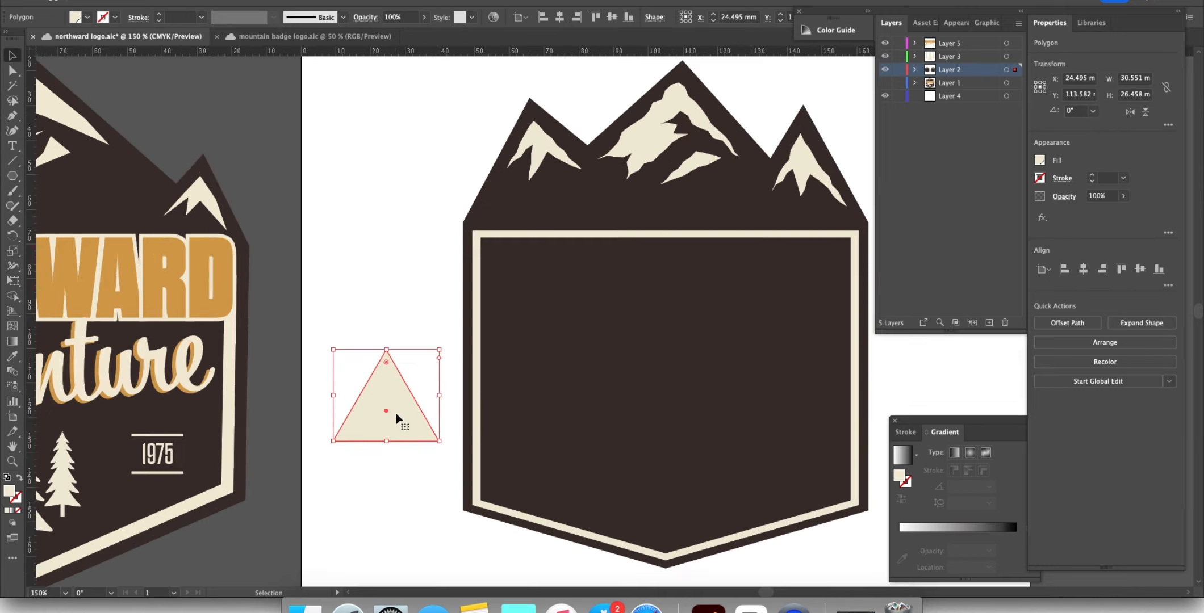
scroll(396, 415, "up", 3)
left_click(396, 523)
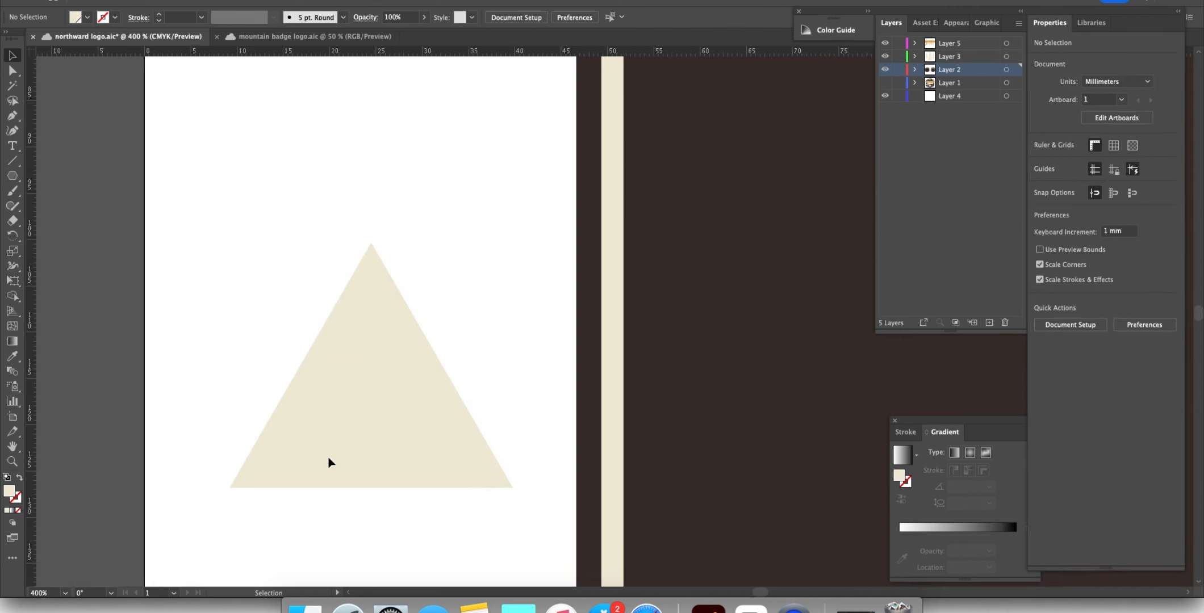
left_click(322, 363)
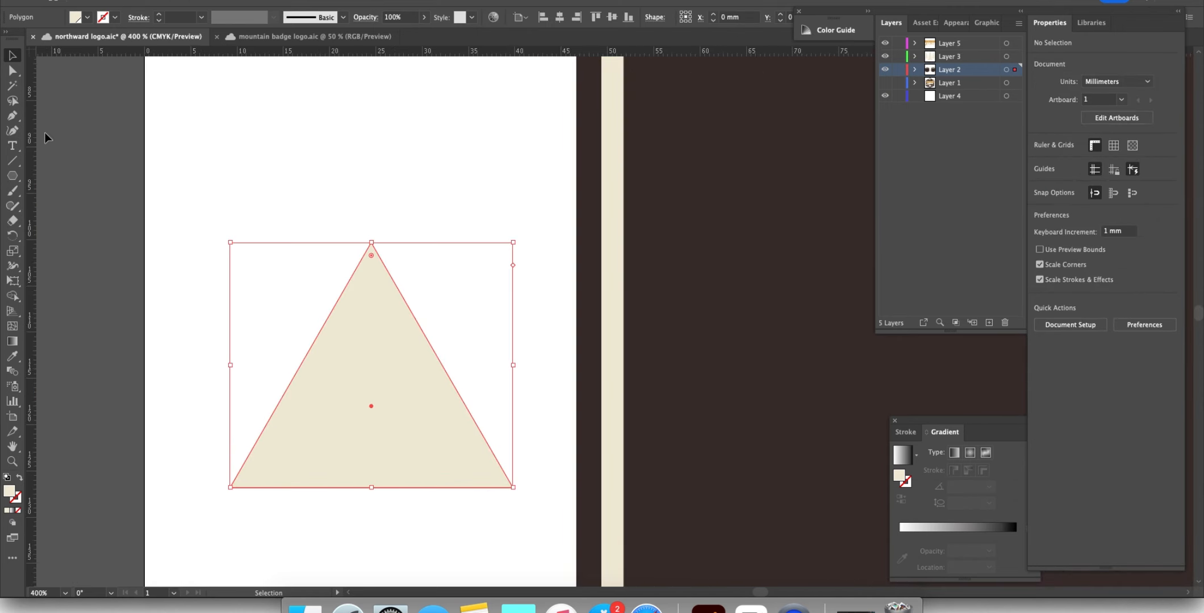
left_click(9, 72)
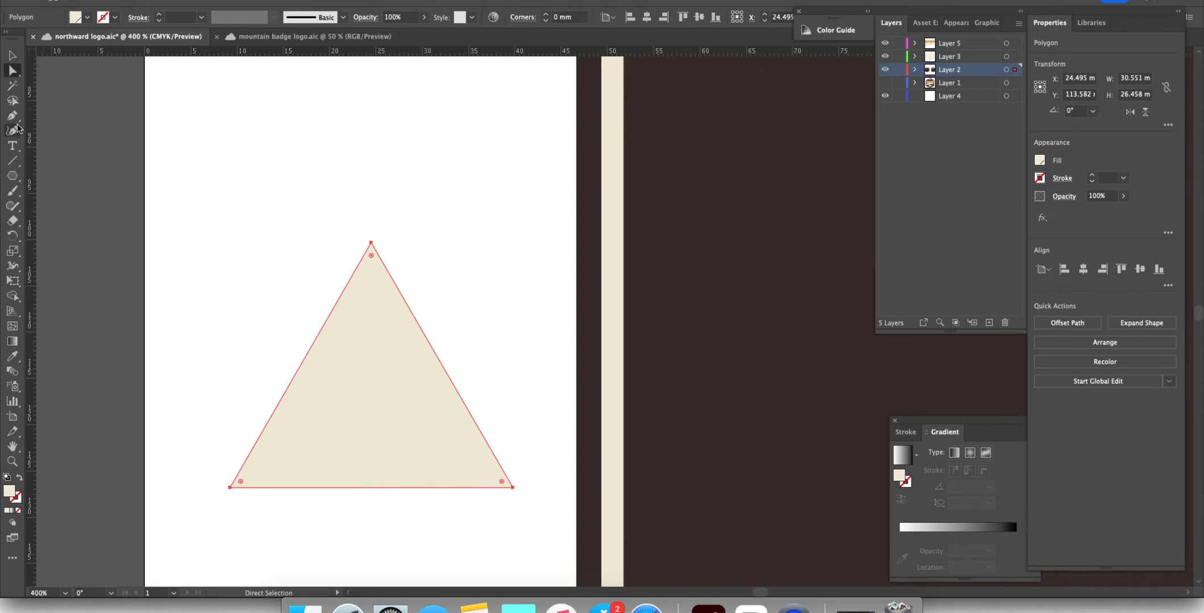
left_click(11, 118)
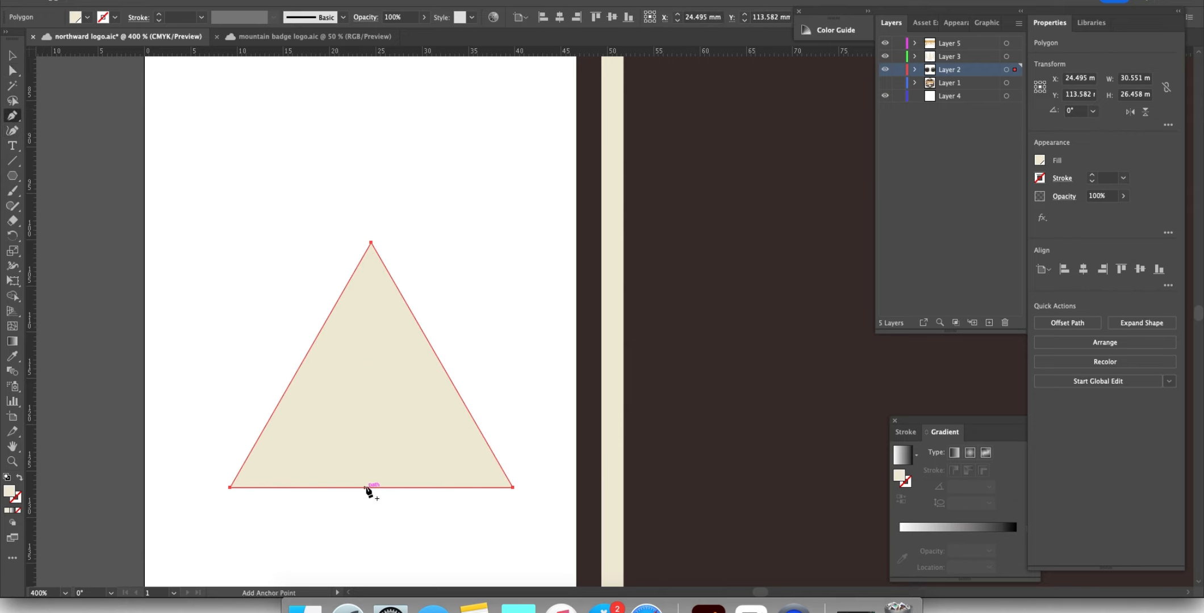
left_click(371, 487)
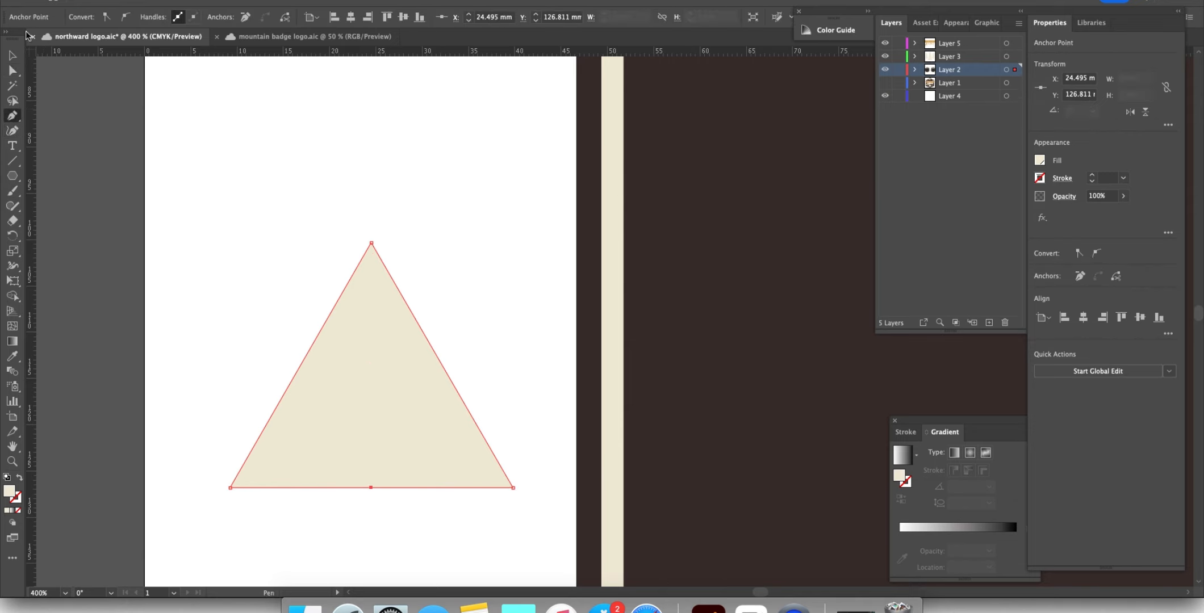
Step: Raise the triangle's bottom midpoint anchor about 6 mm to form a notch in its base
left_click(11, 71)
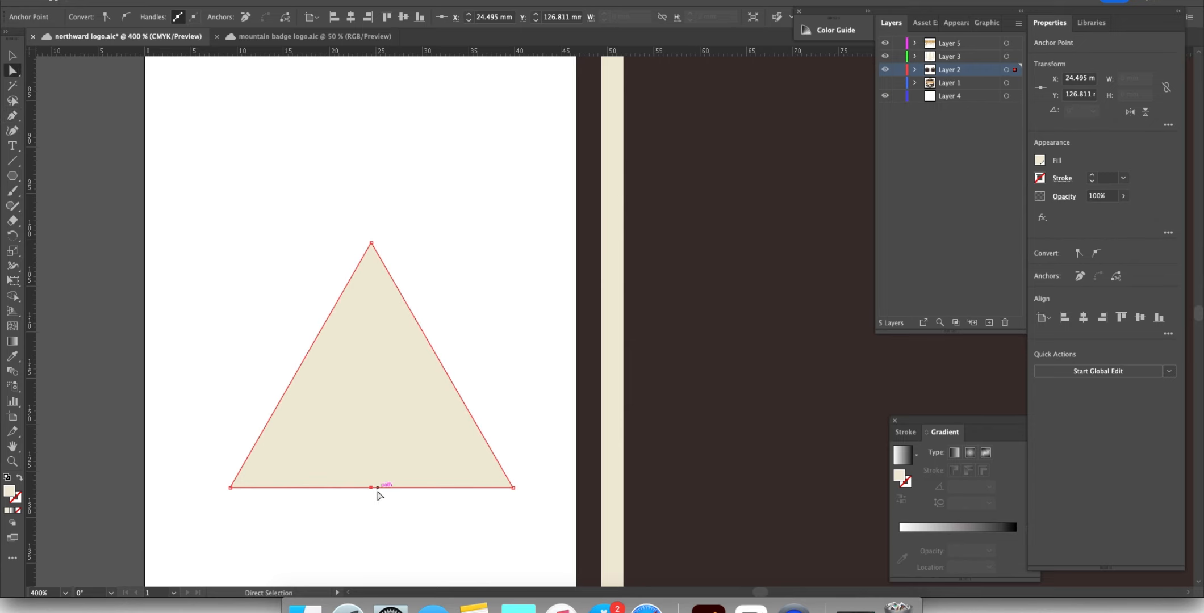
left_click_drag(371, 487, 369, 459)
key("super+z")
Step: Round the notched triangle's three outer corners, the lower left one to 1.676 mm and the tip to 1.622 mm
left_click(513, 488)
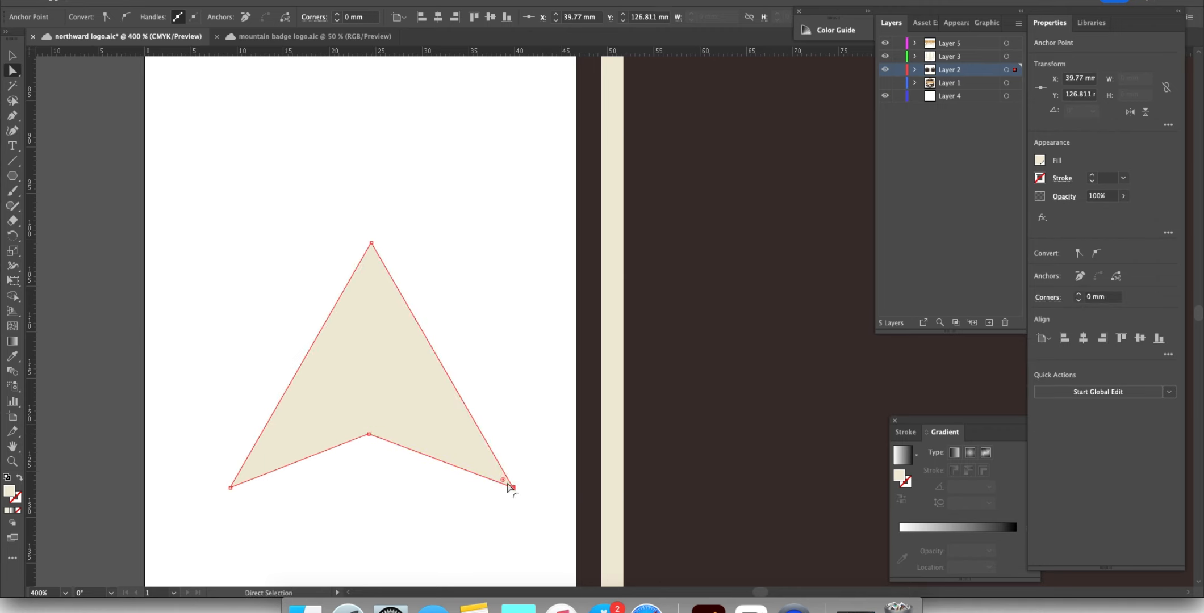
left_click_drag(505, 484, 475, 456)
left_click(230, 488)
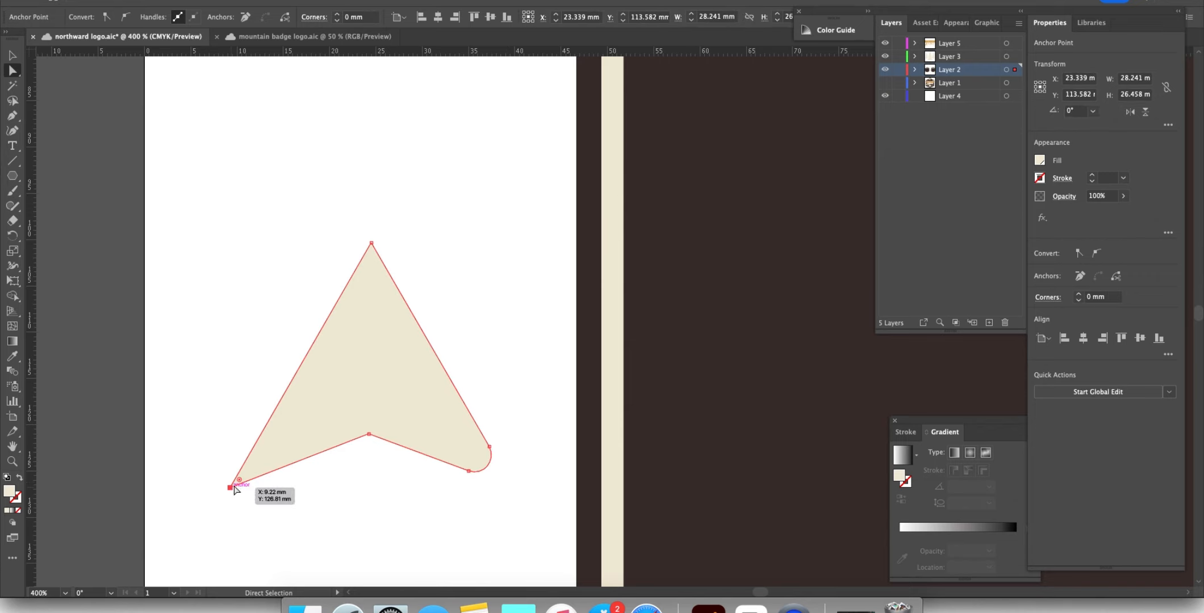
left_click_drag(240, 485, 267, 461)
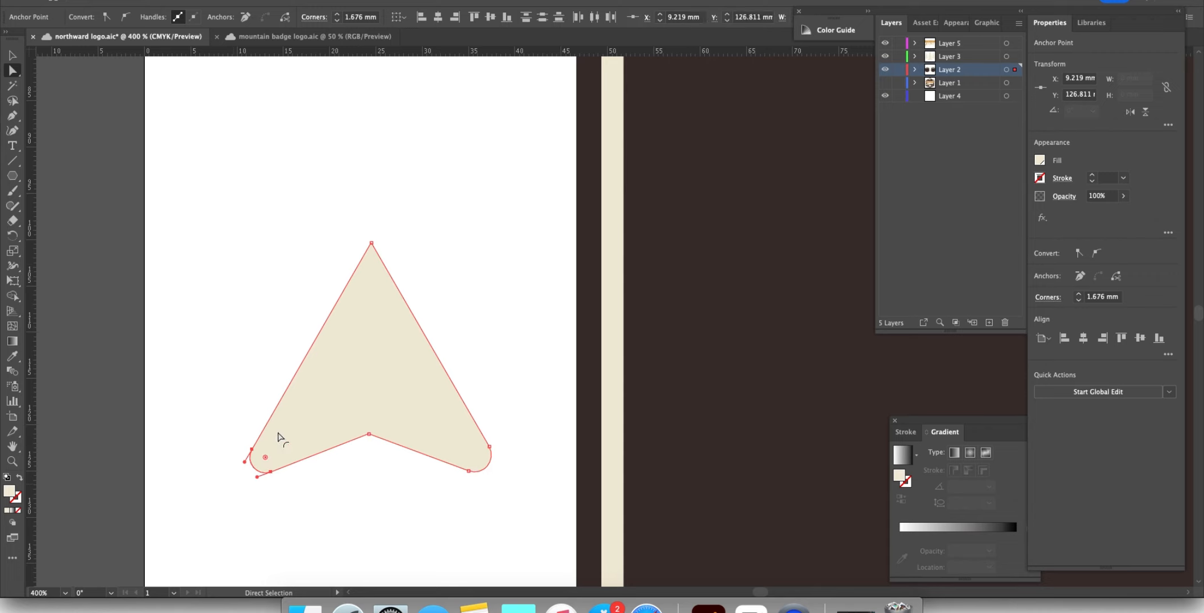
left_click(373, 244)
mouse_move(373, 260)
left_mouse_down()
mouse_move(372, 307)
mouse_move(370, 273)
left_mouse_up()
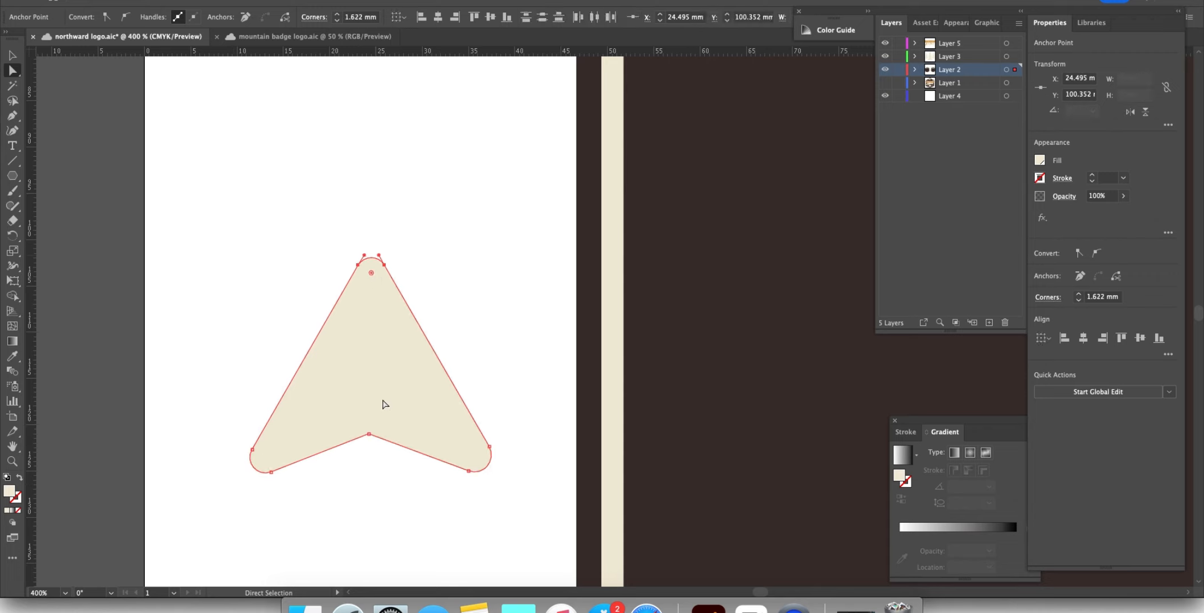
Step: Bend both long sides of the cream triangle slightly inward with the Curvature tool
left_click(7, 134)
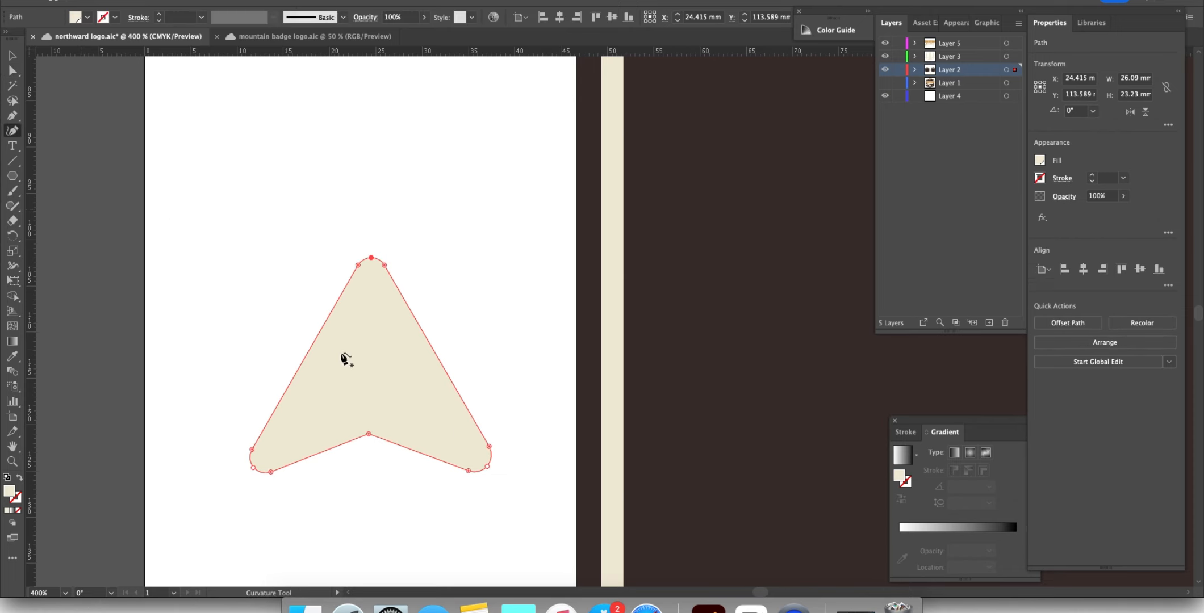
left_click_drag(308, 353, 316, 363)
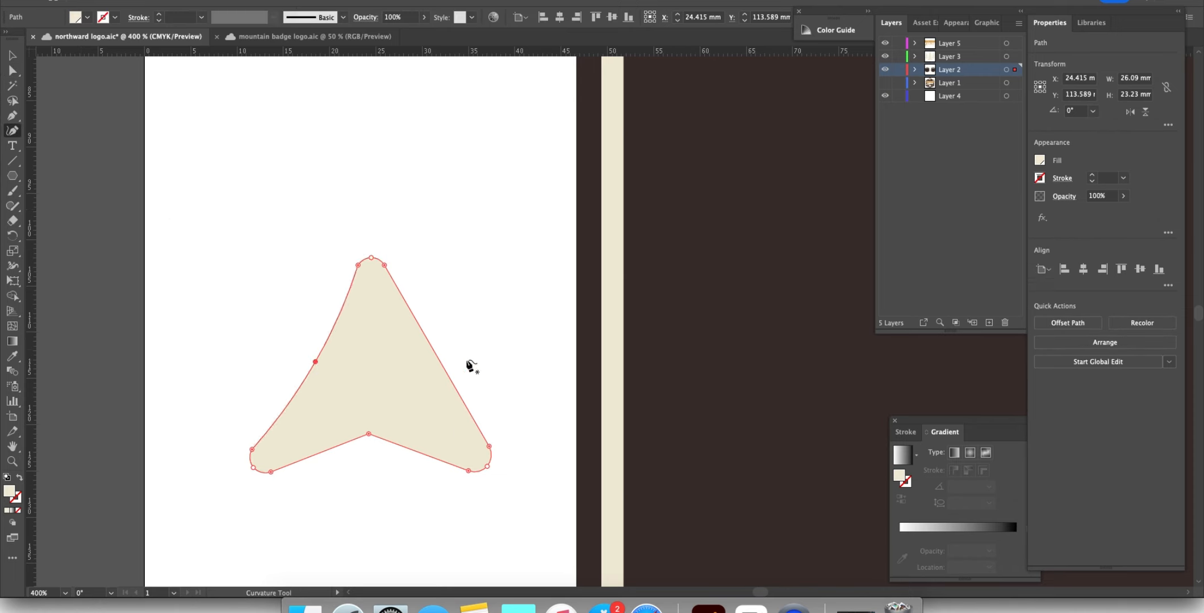
left_click_drag(435, 351, 422, 360)
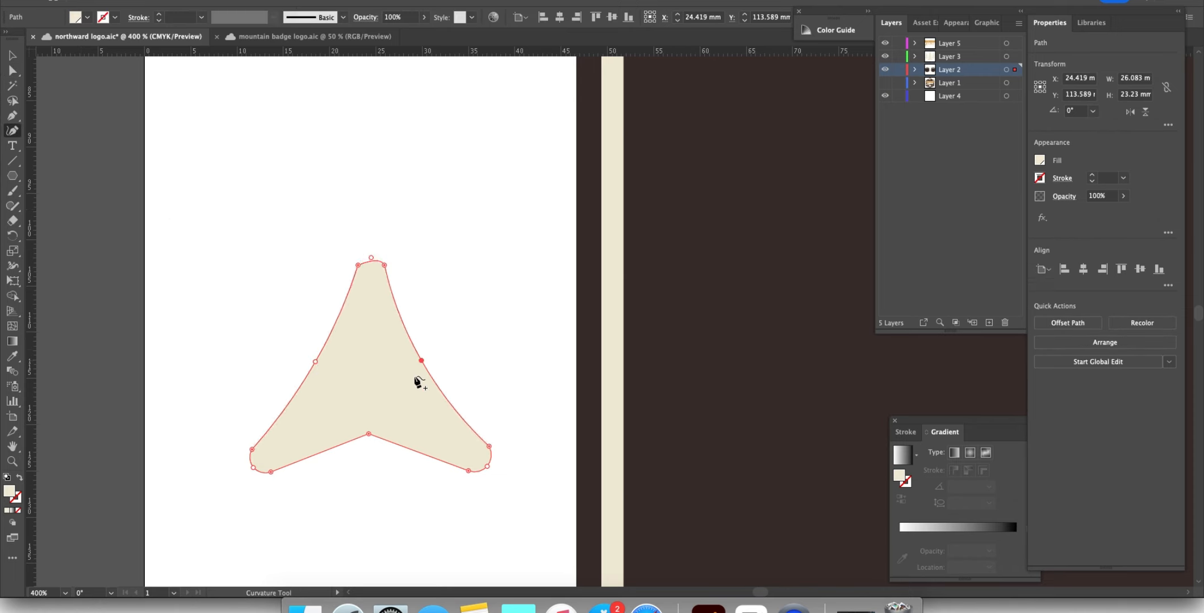
Step: Smooth the triangle's notched base into a shallow arch with the Curvature tool, and deselect the artwork
left_click_drag(397, 444, 326, 442)
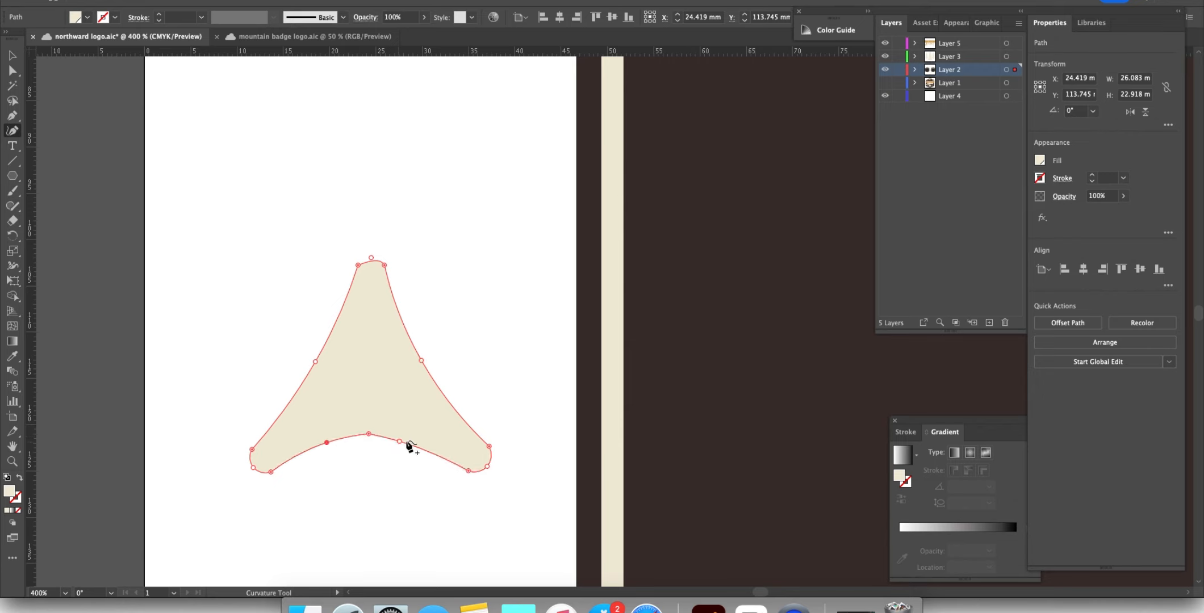
left_click_drag(408, 444, 367, 434)
key("super+z")
key("super+z")
left_click(369, 464)
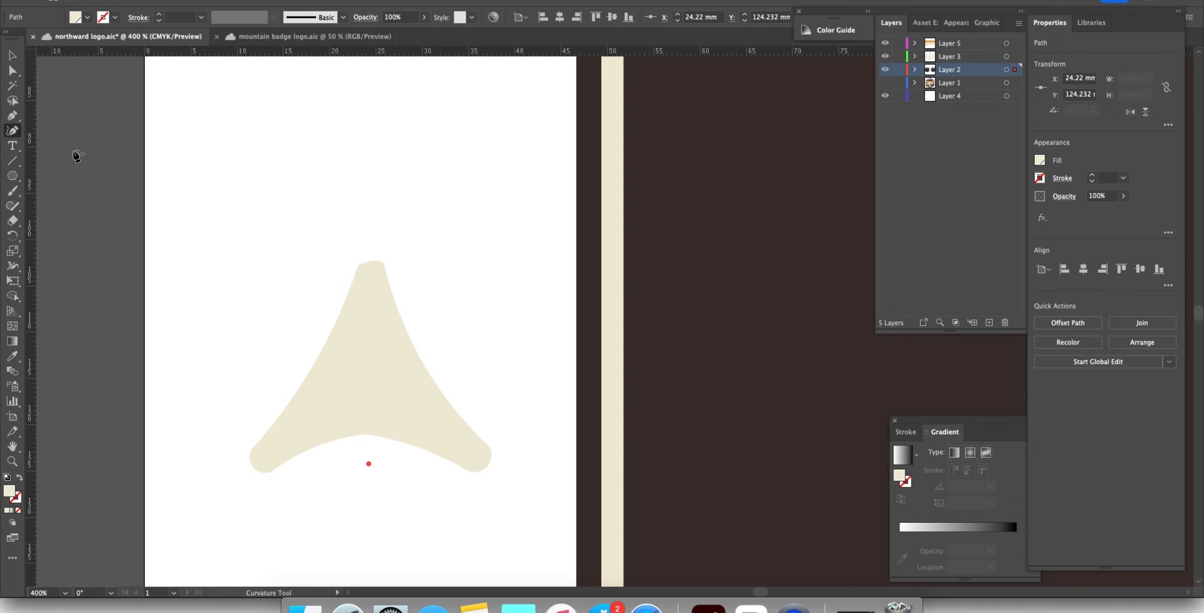
left_click(12, 56)
left_click(437, 525)
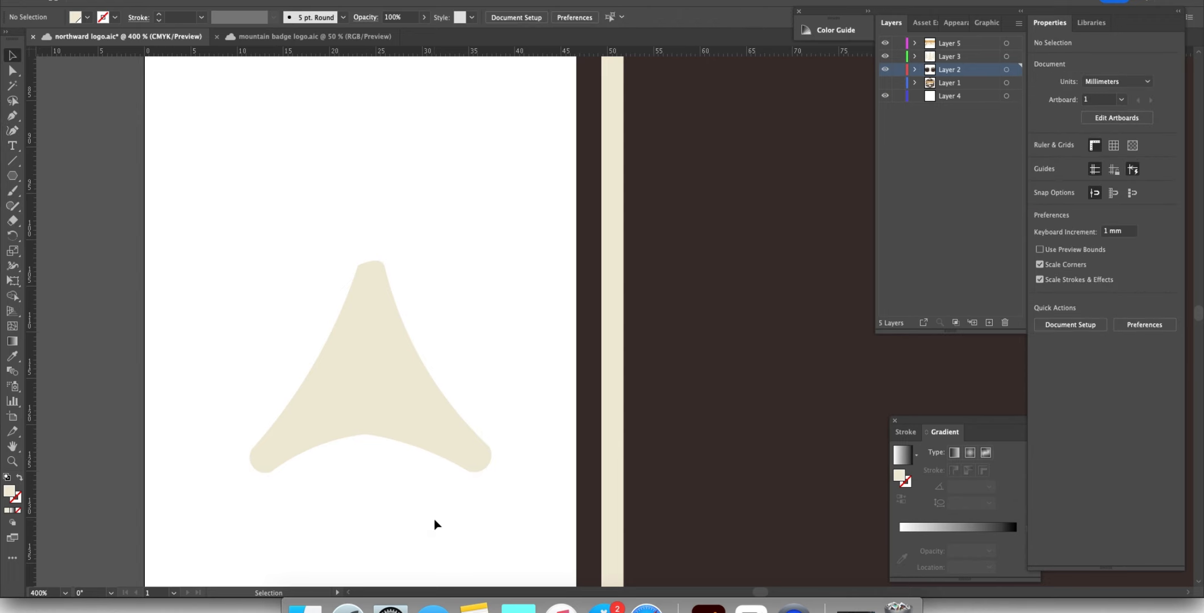
Step: Duplicate the curved triangle, enlarge the copy about its centre and set it slightly lower as the tree's second tier
scroll(411, 497, "down", 5)
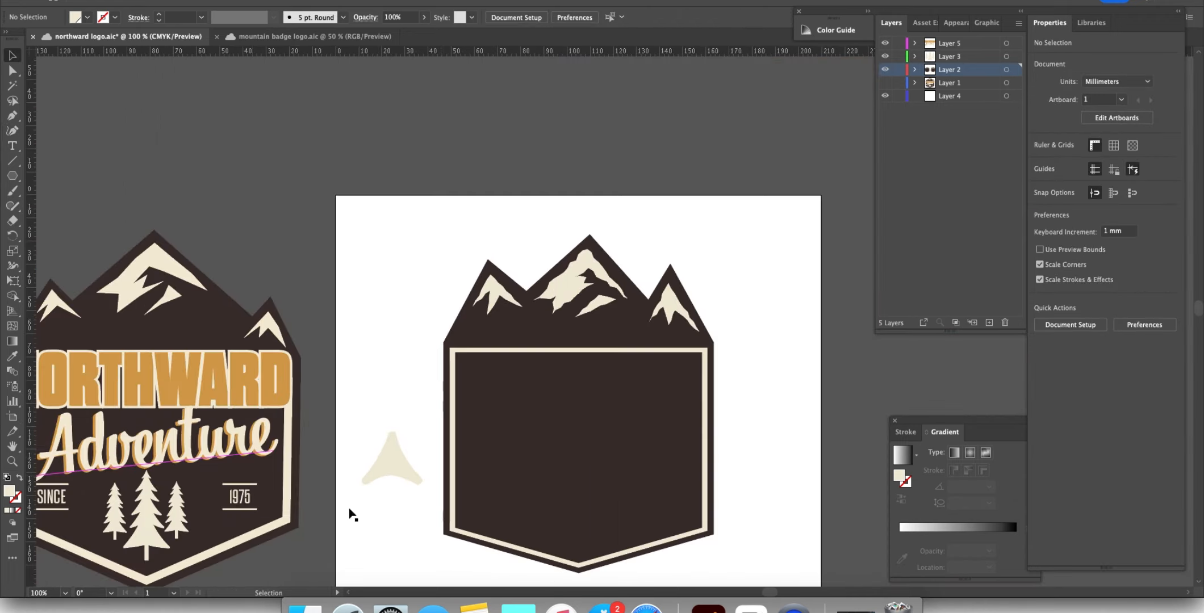
left_click(398, 465)
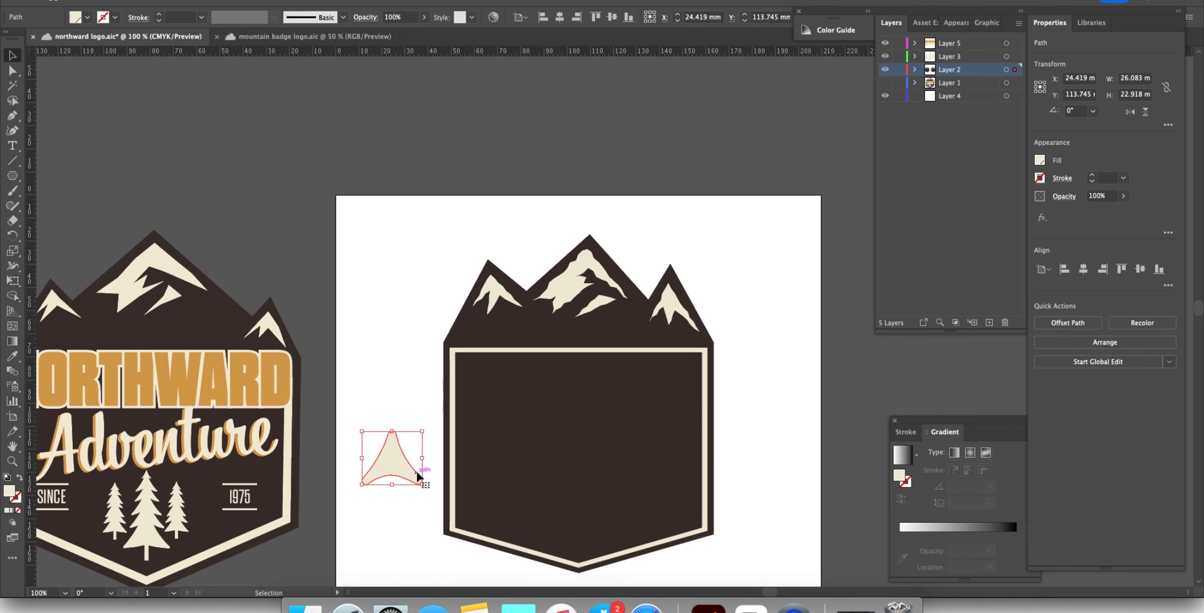
left_click_drag(397, 464, 435, 518)
left_click(425, 435)
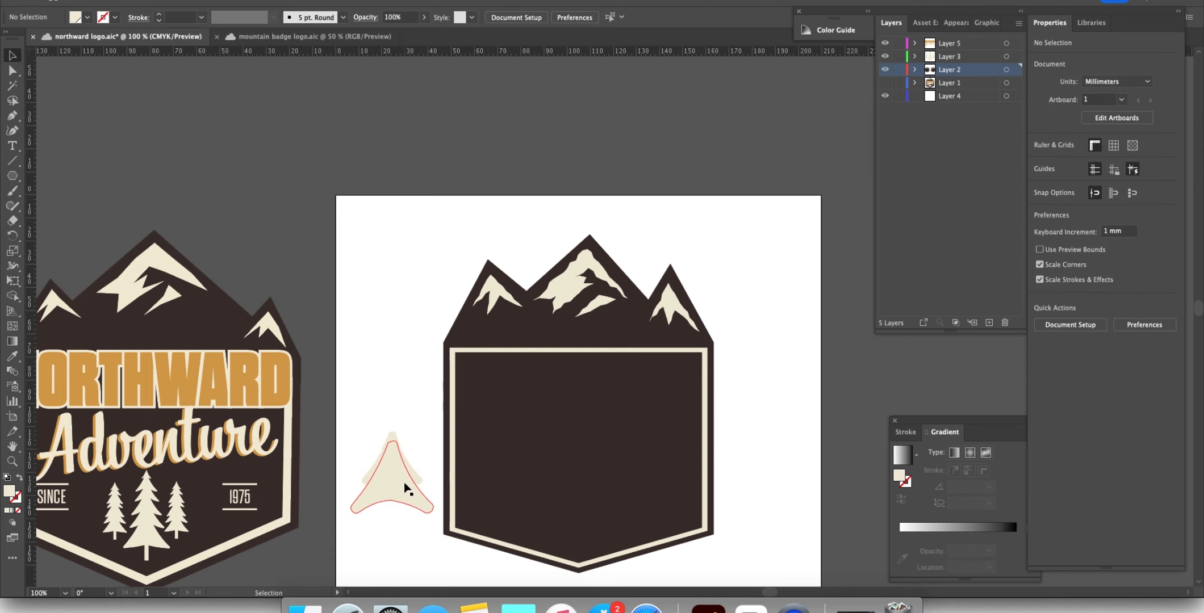
left_click_drag(404, 484, 405, 489)
left_click(416, 442)
Step: Stack further enlarged copies of the triangle down the tree, the lowest about 52.4 mm wide and 46.1 mm high
scroll(367, 508, "down", 4)
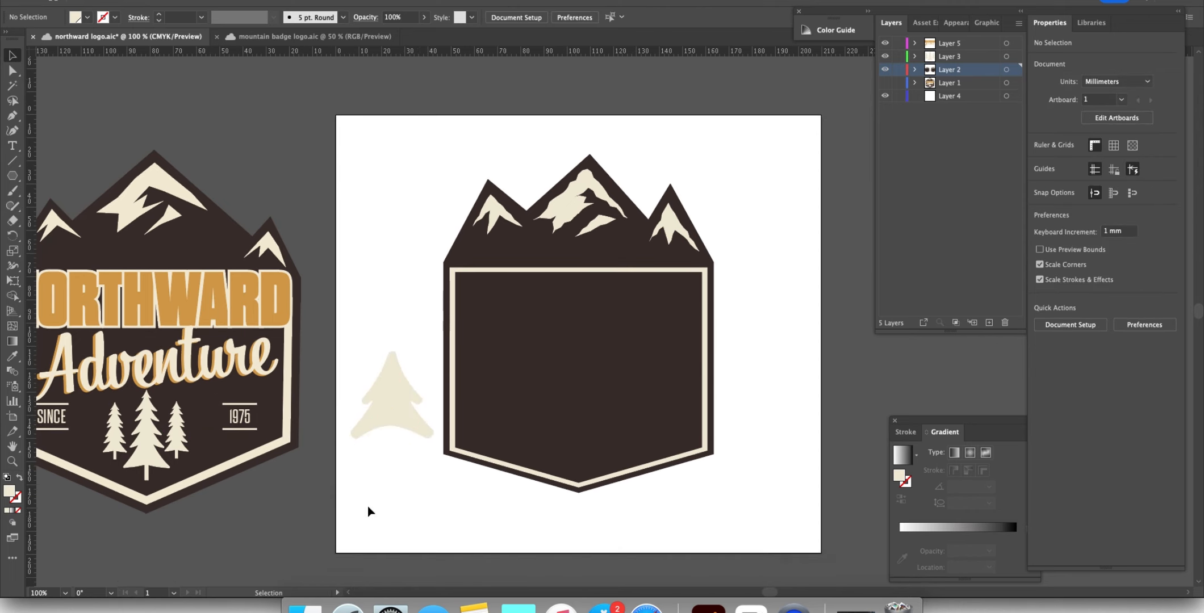
scroll(368, 508, "down", 2)
left_click_drag(395, 391, 452, 498)
left_click_drag(403, 464, 404, 503)
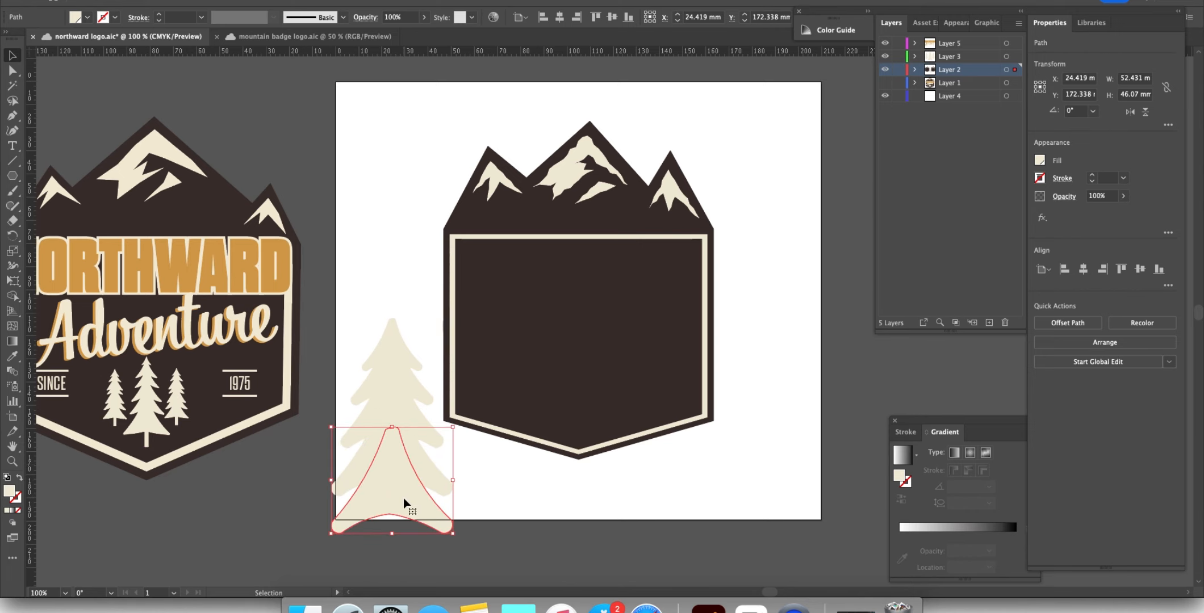
Step: Add a widest bottom tier from another copy of the triangle, enlarged to about 67.6 by 59.4 mm
scroll(404, 504, "down", 10)
left_click_drag(387, 266, 388, 310)
left_click_drag(452, 357, 470, 372)
left_click_drag(414, 325, 414, 320)
left_click(384, 362)
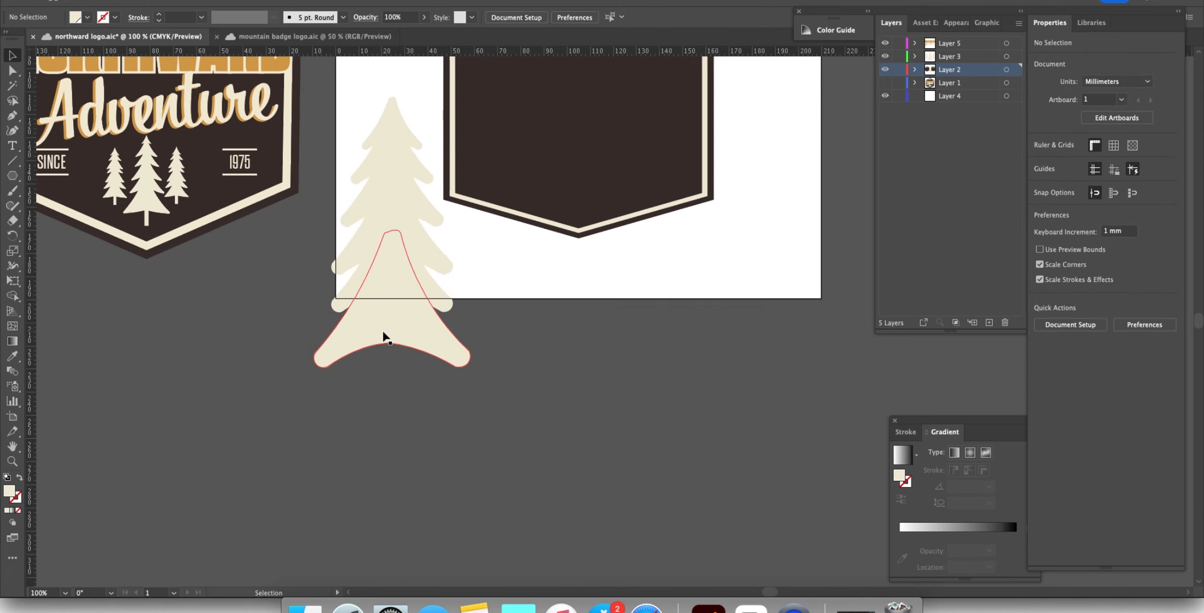
Step: Flatten the arched base of the tree's lowest tier by moving its bottom anchor points down
left_click(13, 71)
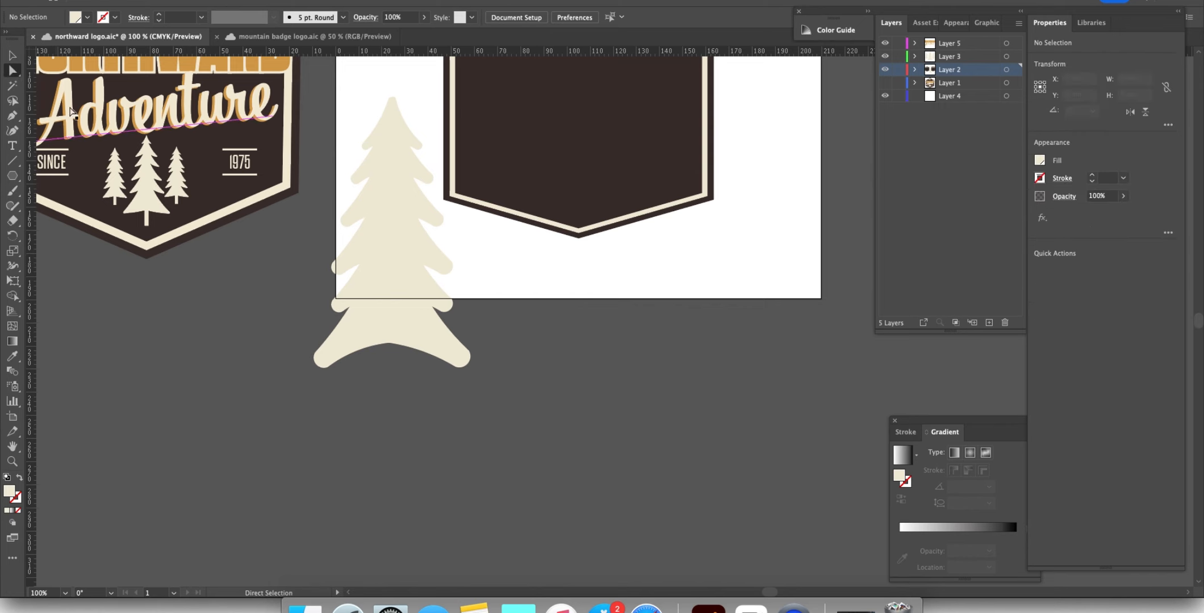
scroll(392, 336, "up", 2)
left_click(392, 344)
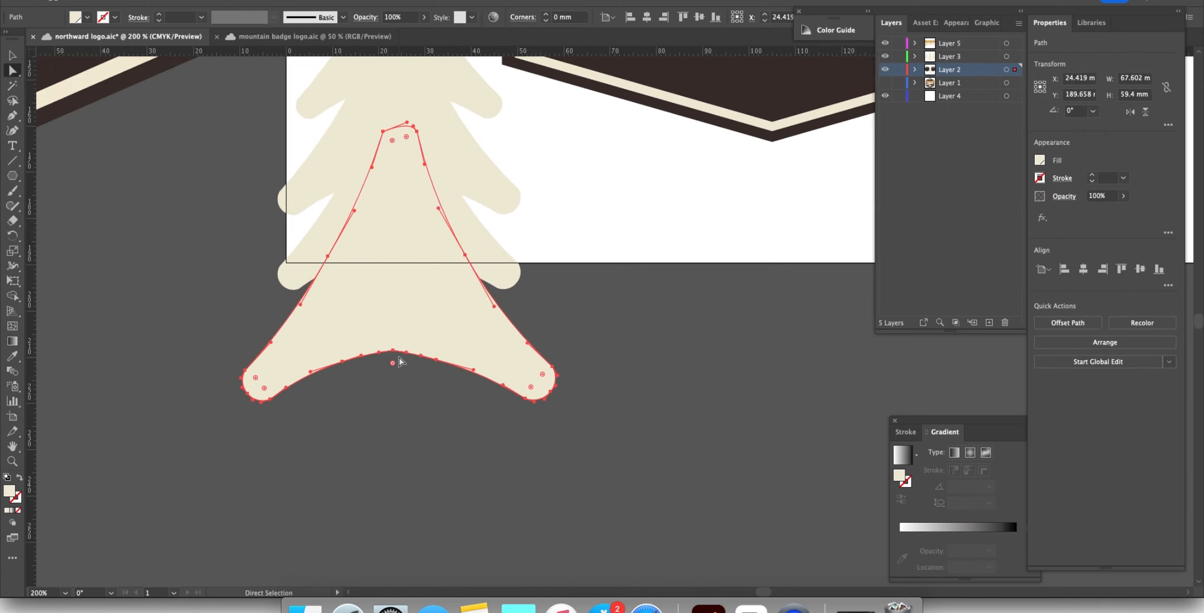
left_click_drag(393, 354, 396, 400)
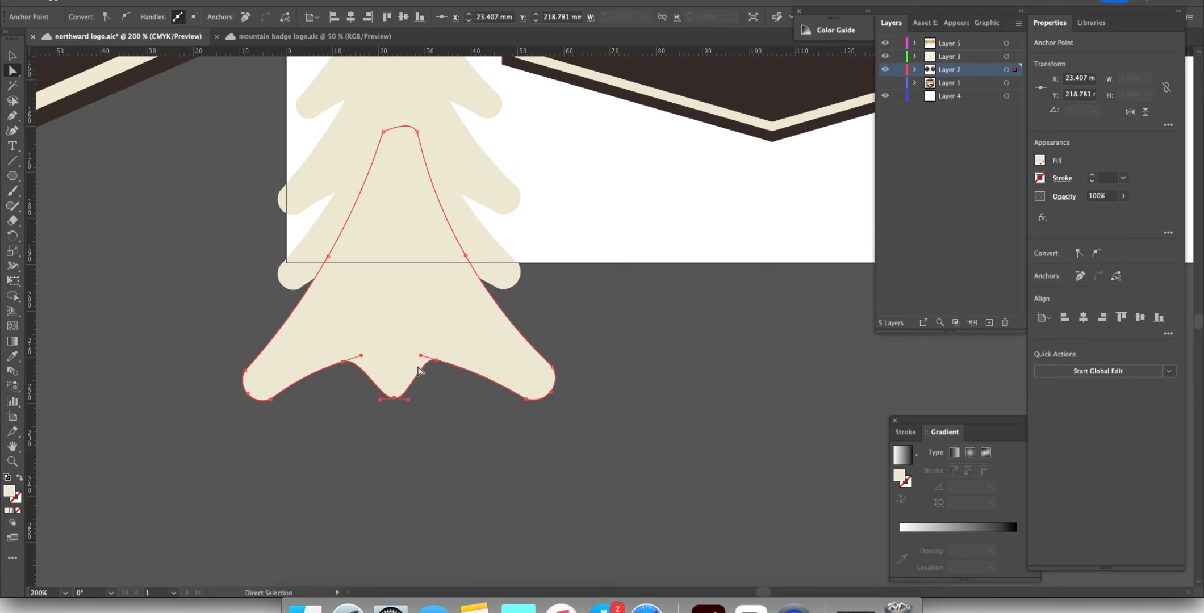
left_click_drag(435, 360, 435, 389)
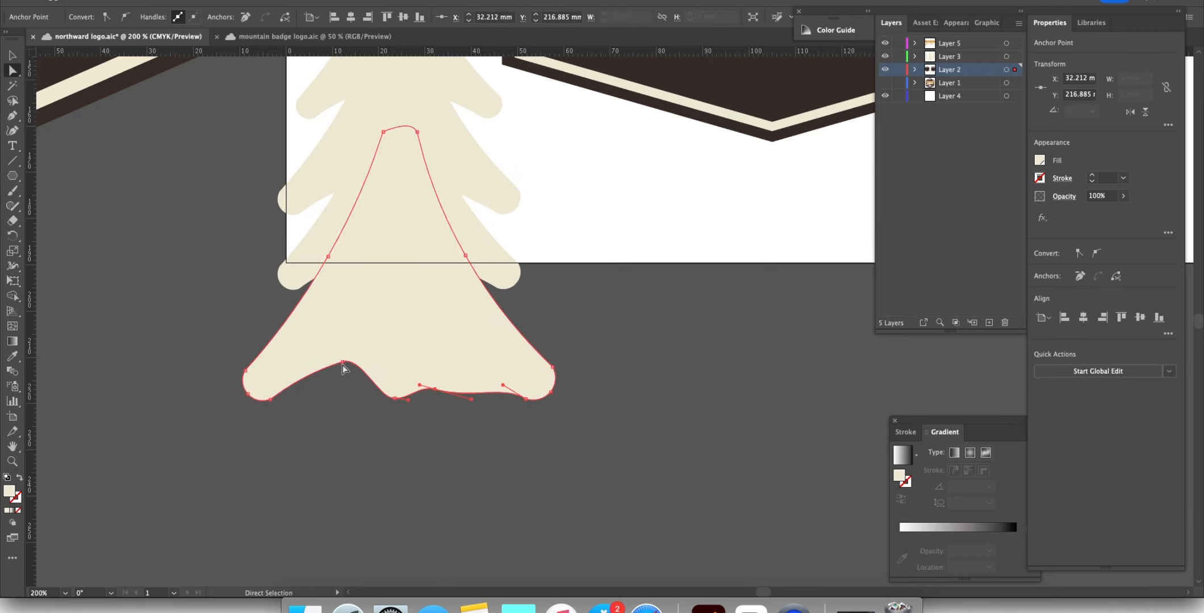
left_click_drag(345, 361, 395, 382)
left_click_drag(435, 389, 445, 384)
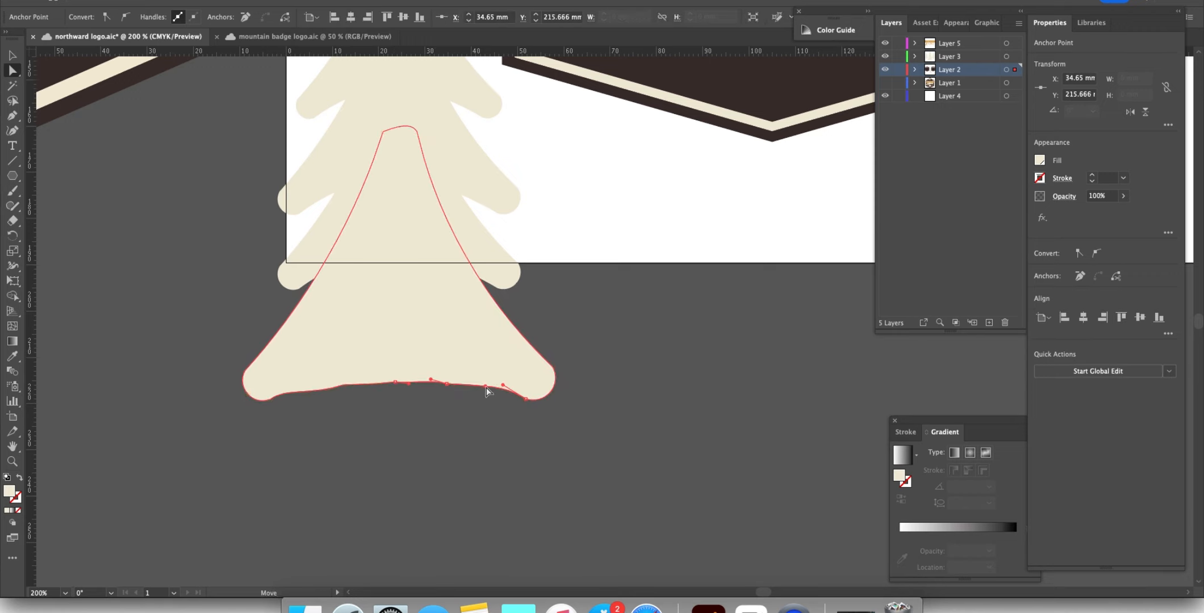
left_click(403, 431)
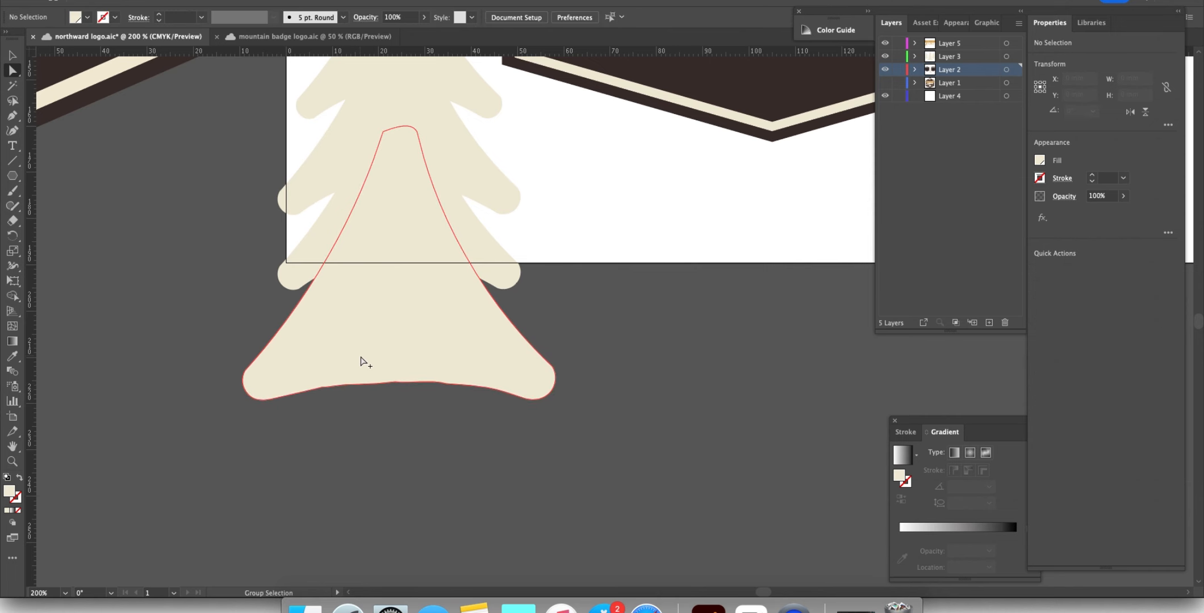
Step: Draw a cream rectangular trunk about 7.3 by 37.4 mm and centre it under the tree at X 24.419, Y 219.232 mm
scroll(363, 356, "down", 2)
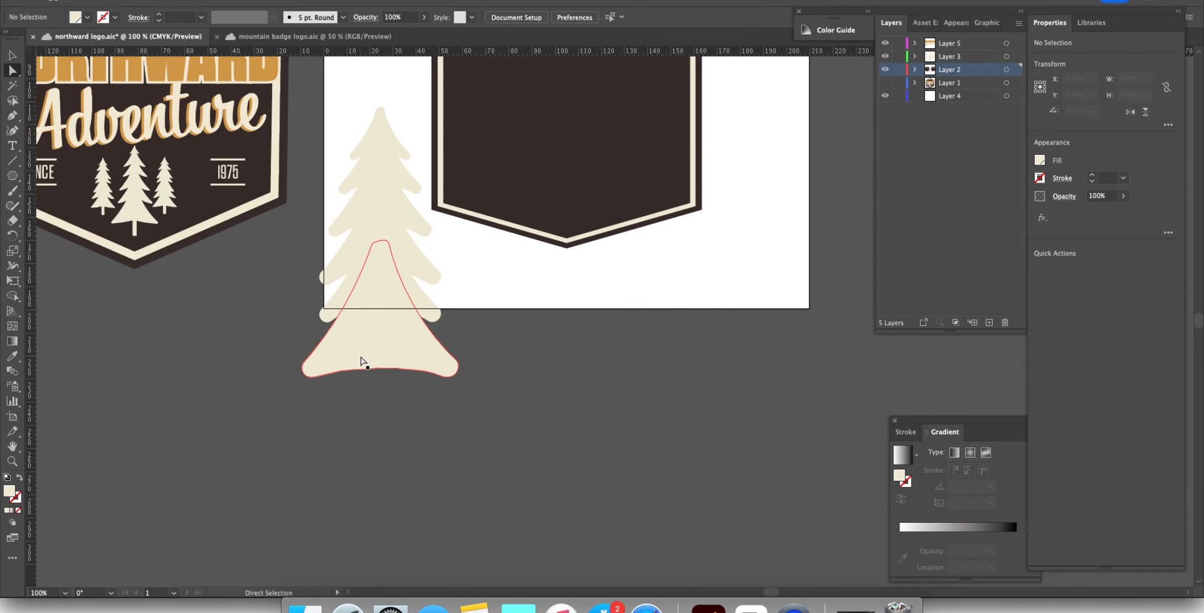
left_click(12, 175)
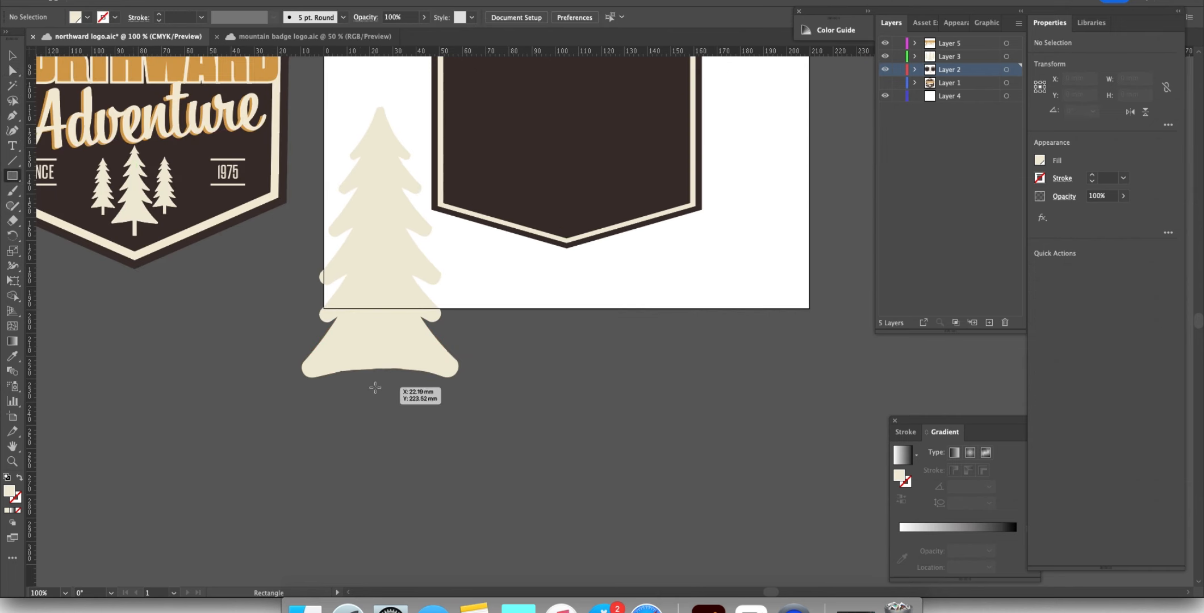
left_click_drag(373, 384, 390, 469)
left_click(15, 54)
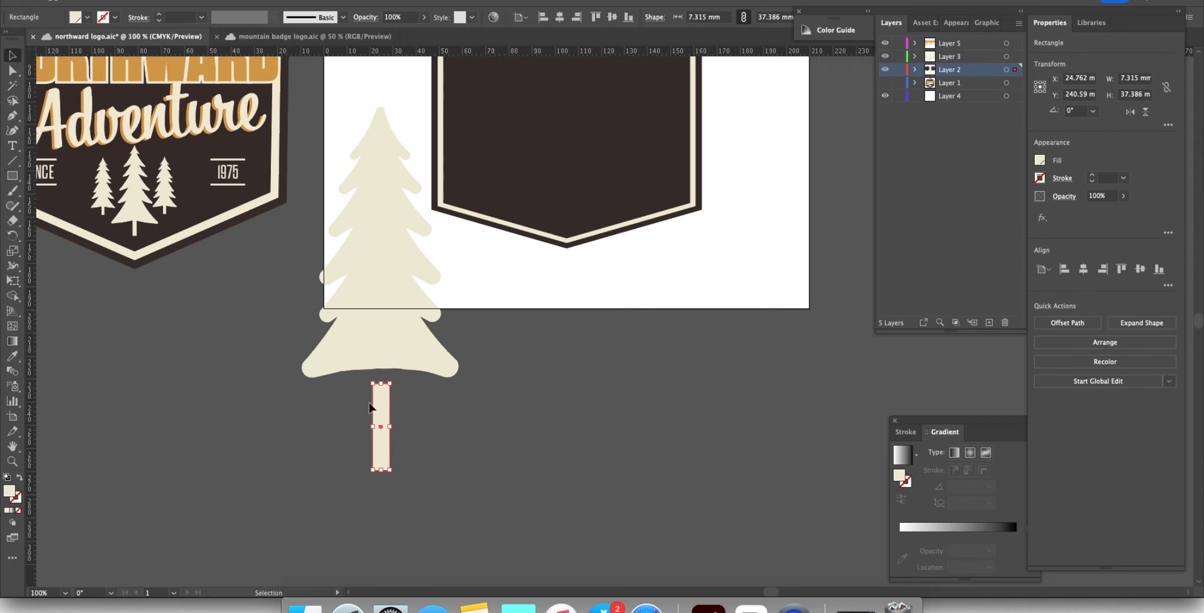
left_click_drag(381, 402, 374, 352)
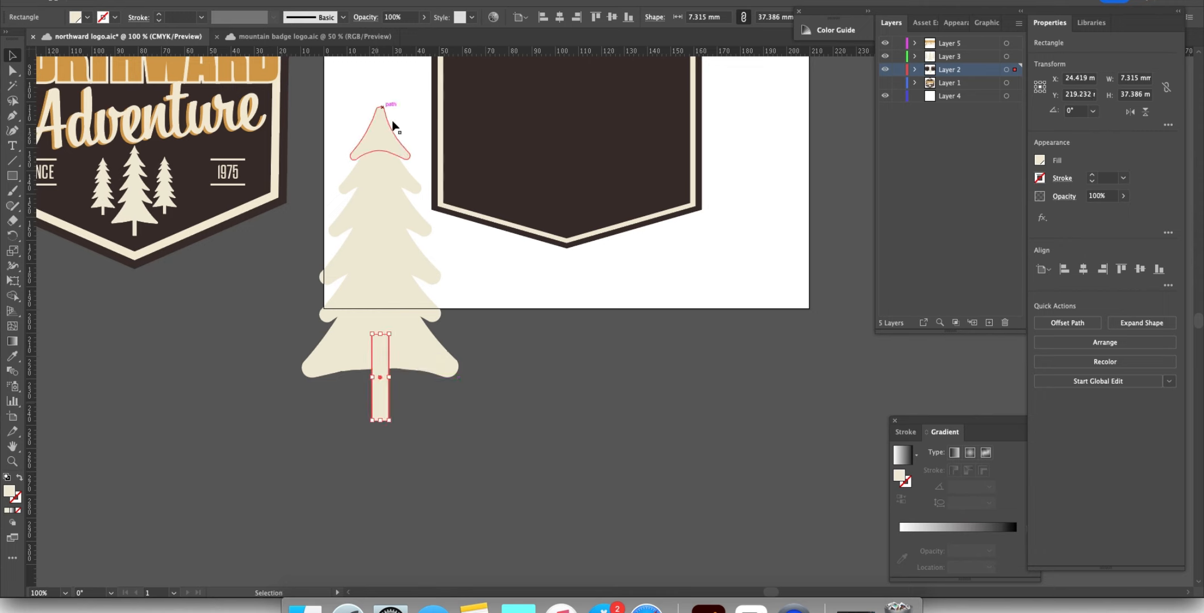
Step: Place a copy of the whole tree with its trunk beside the original, and move the original down alongside it
left_click_drag(438, 381, 414, 307)
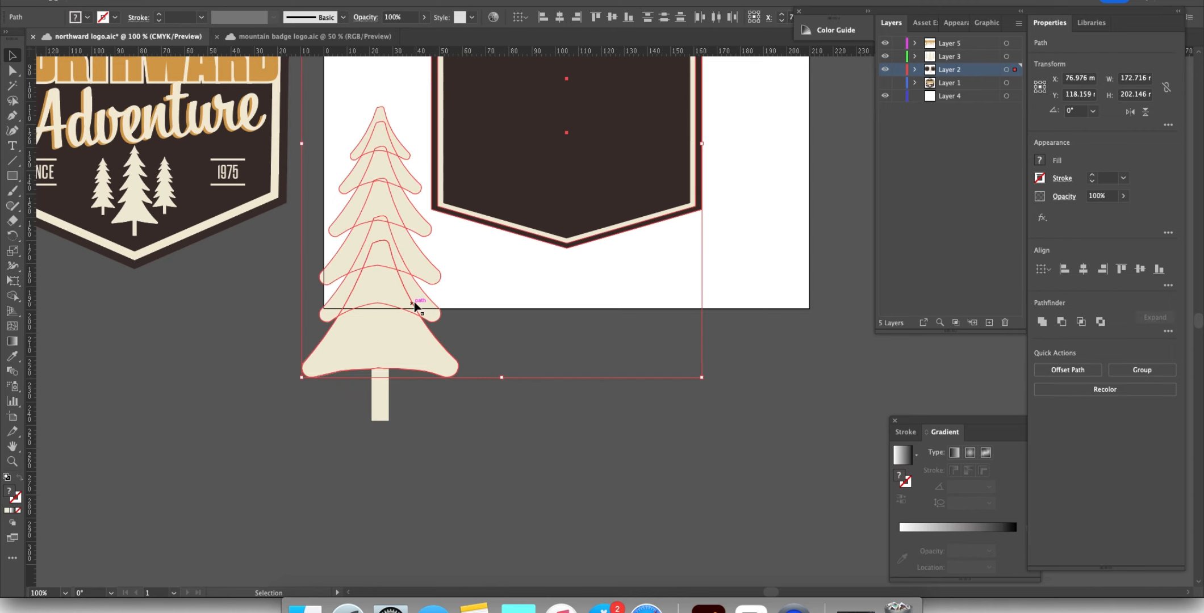
left_click(527, 439)
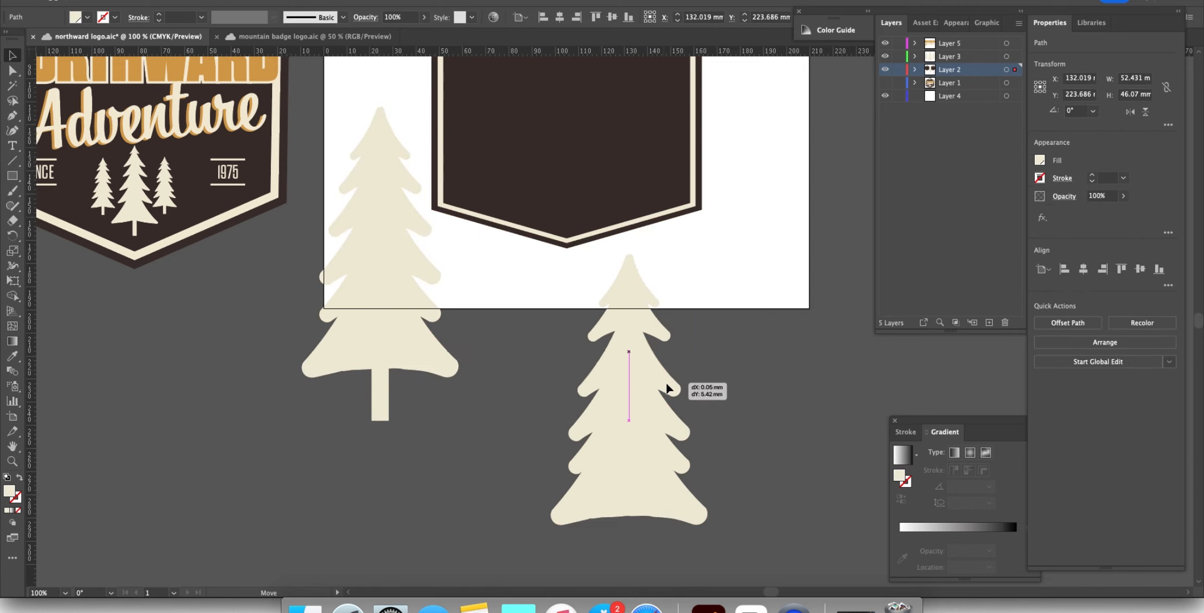
left_click(766, 430)
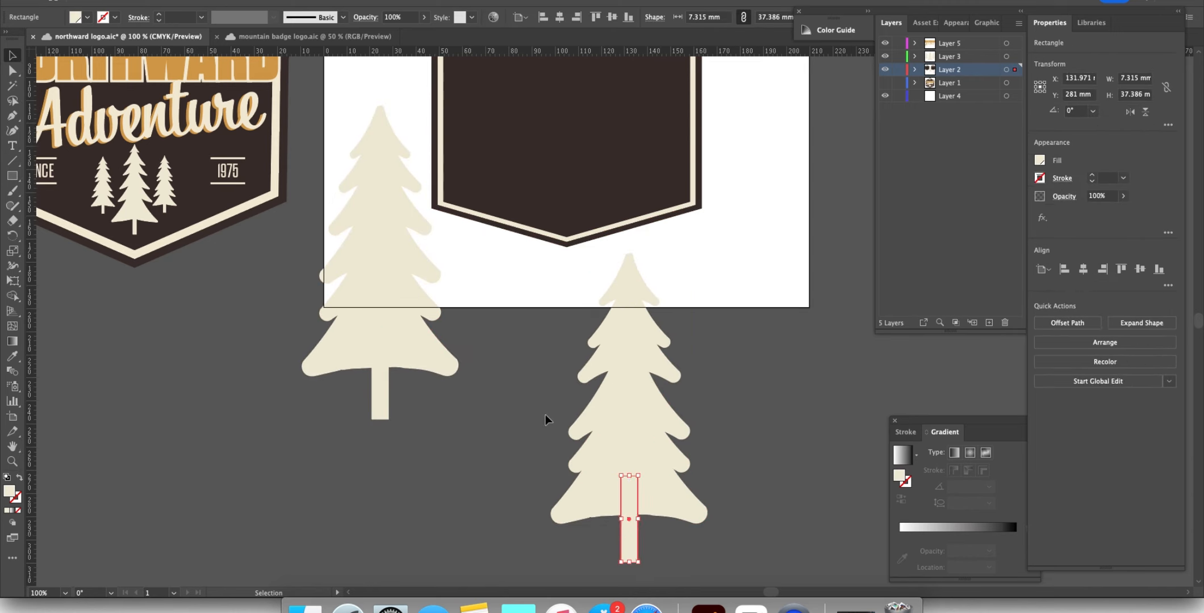
key("super+minus")
left_click_drag(543, 462, 454, 363)
left_click_drag(484, 309, 498, 405)
Step: Shrink the tree copy to about 51.7 by 102.3 mm and duplicate it to the large tree's other side
left_click_drag(576, 398, 688, 519)
left_click_drag(661, 477, 605, 484)
left_click_drag(632, 527, 635, 531)
left_click_drag(659, 525, 571, 389)
left_click_drag(601, 477, 410, 478)
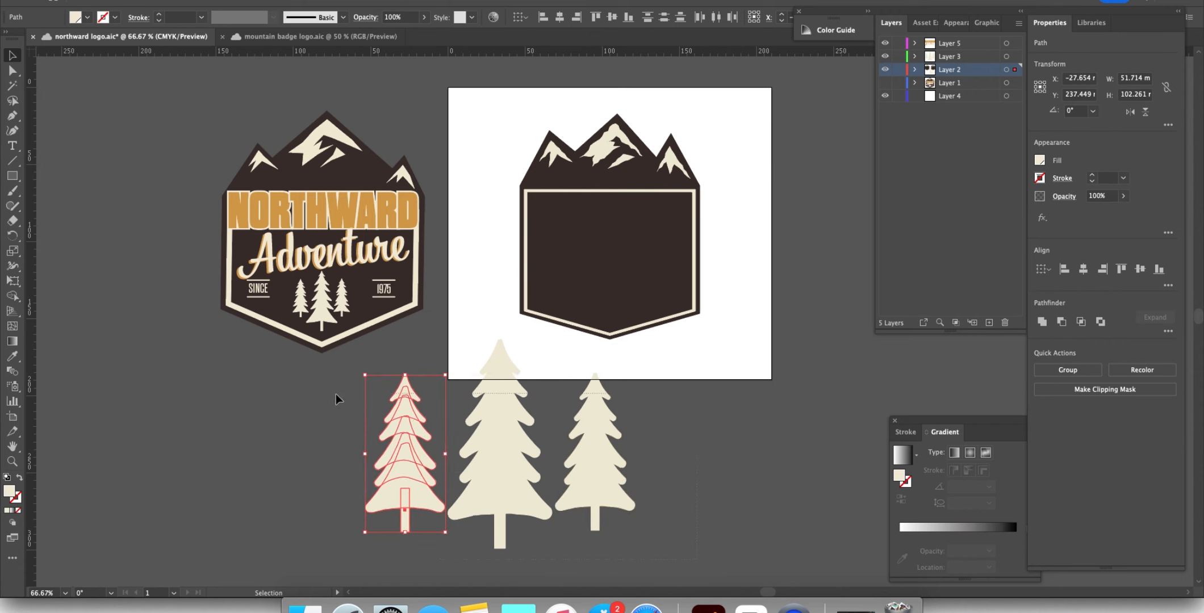
Step: Scale the three trees together to about 49 mm wide and place them in the lower centre of the badge frame
left_click_drag(335, 394, 317, 367)
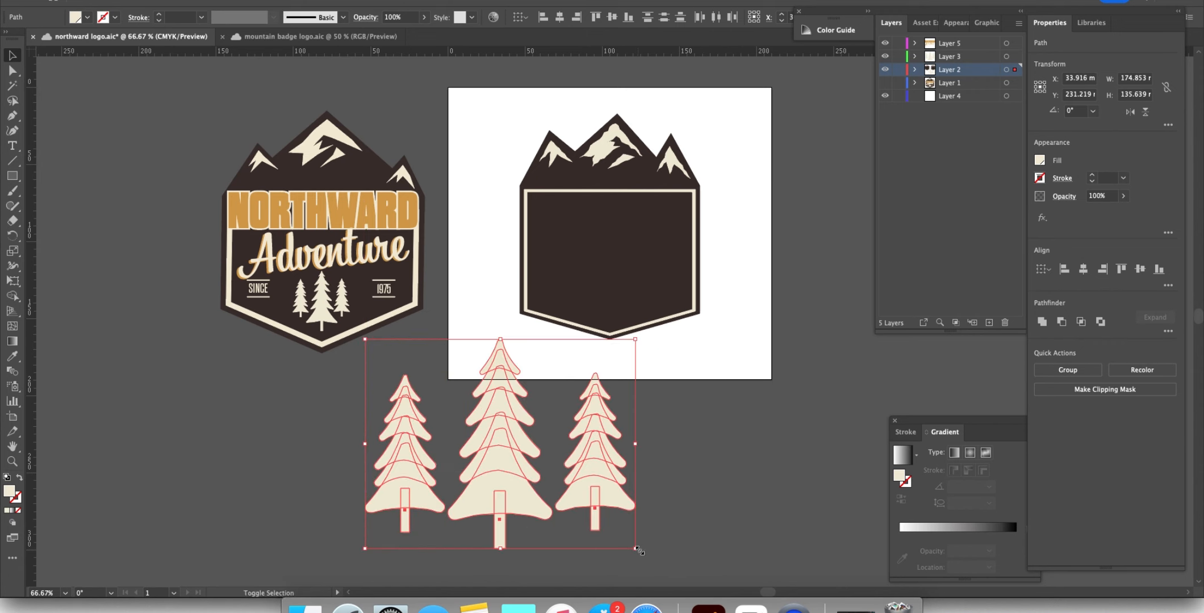
left_click_drag(638, 549, 552, 485)
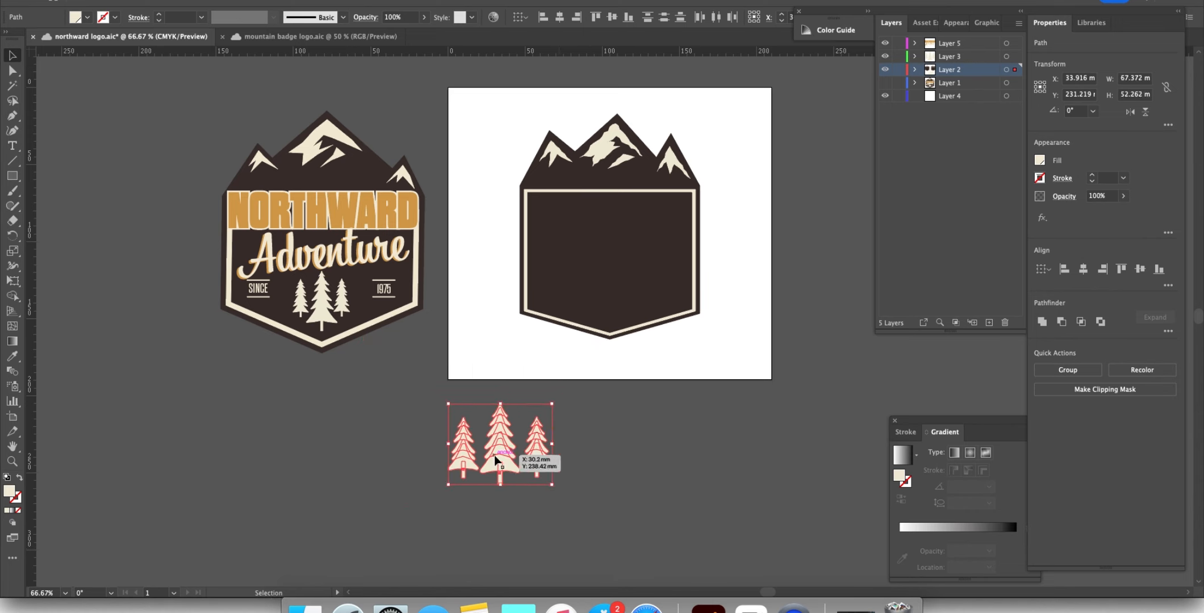
left_click_drag(495, 459, 607, 300)
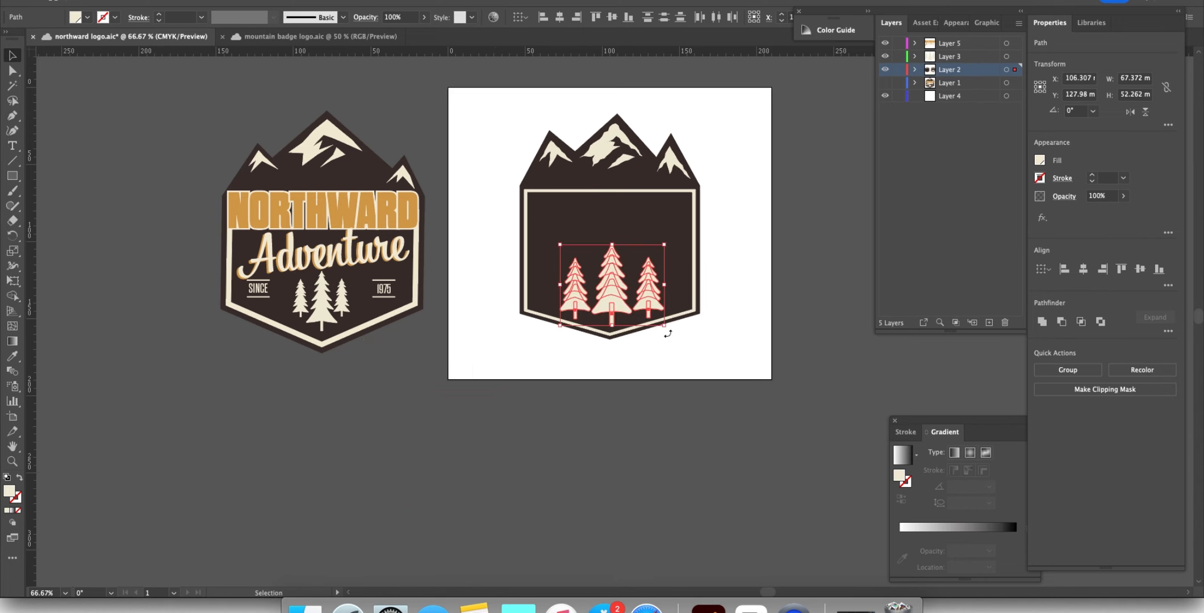
left_click_drag(668, 329, 620, 306)
left_click(570, 543)
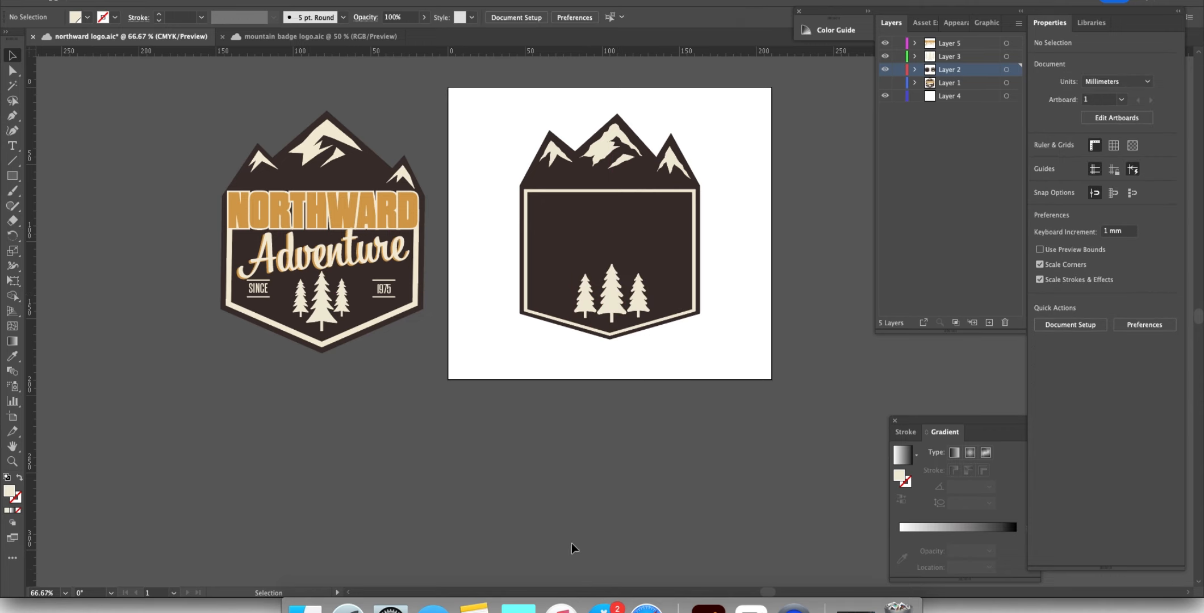
Step: Scale the three trees together to about 44.9 by 34.9 mm, keeping them in the lower centre of the badge frame
left_click(611, 287)
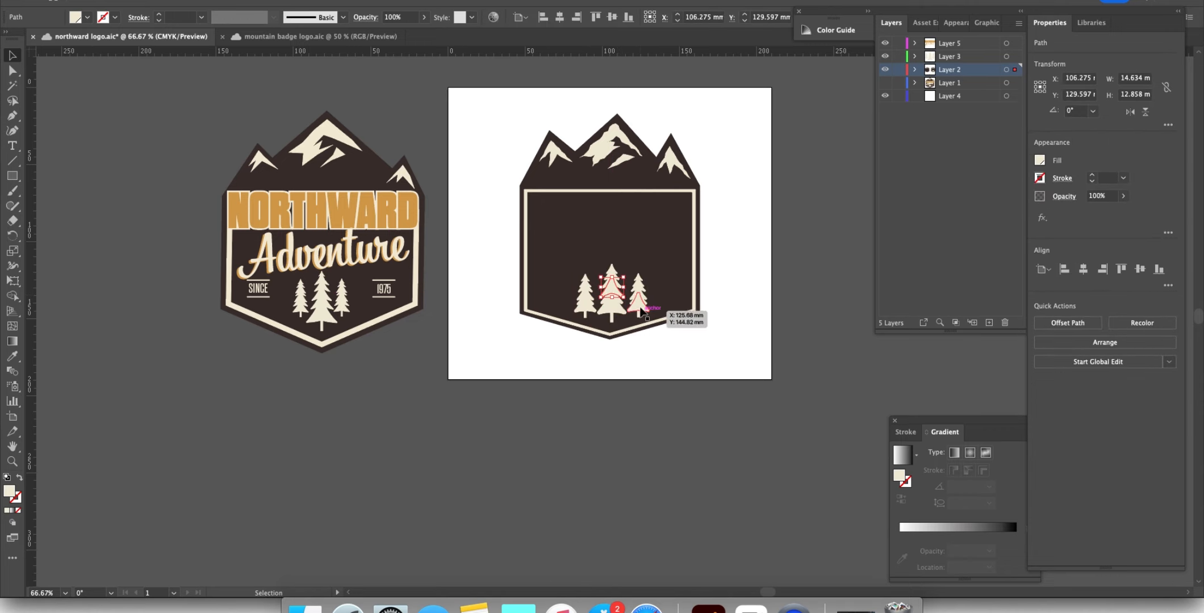
left_click(566, 263)
scroll(616, 292, "down", 1)
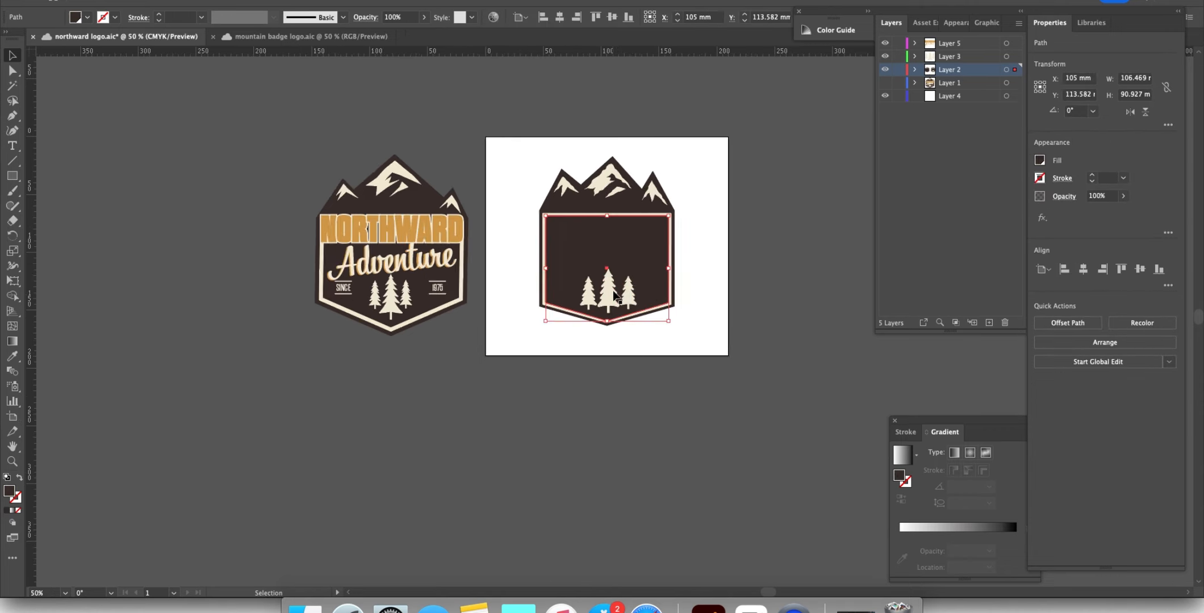
scroll(619, 296, "up", 2)
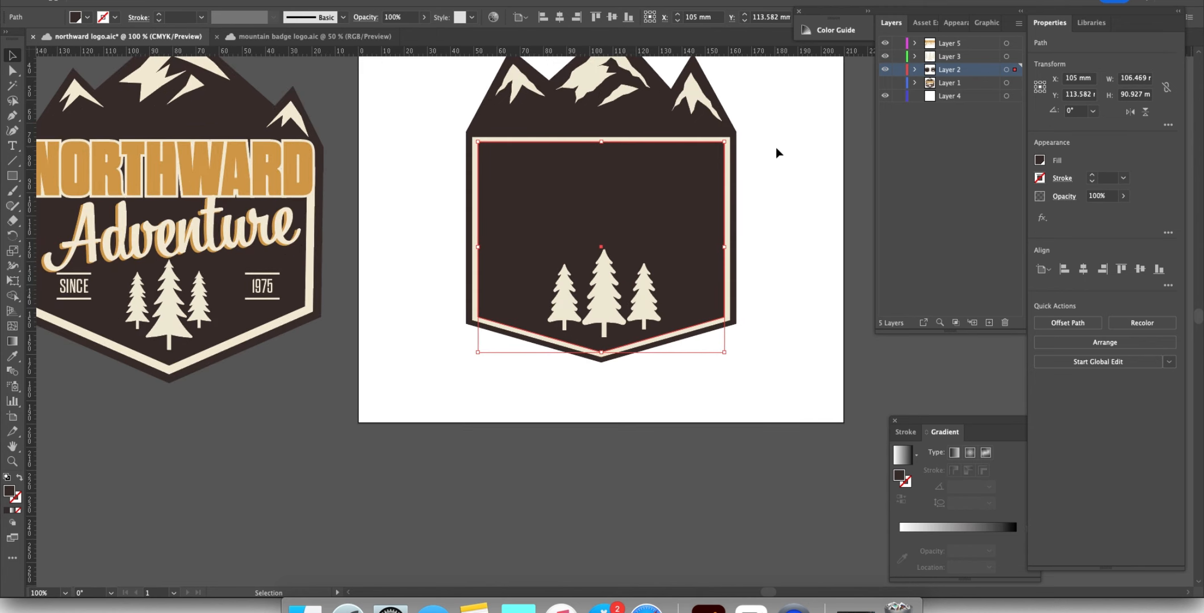
left_click_drag(775, 148, 408, 83)
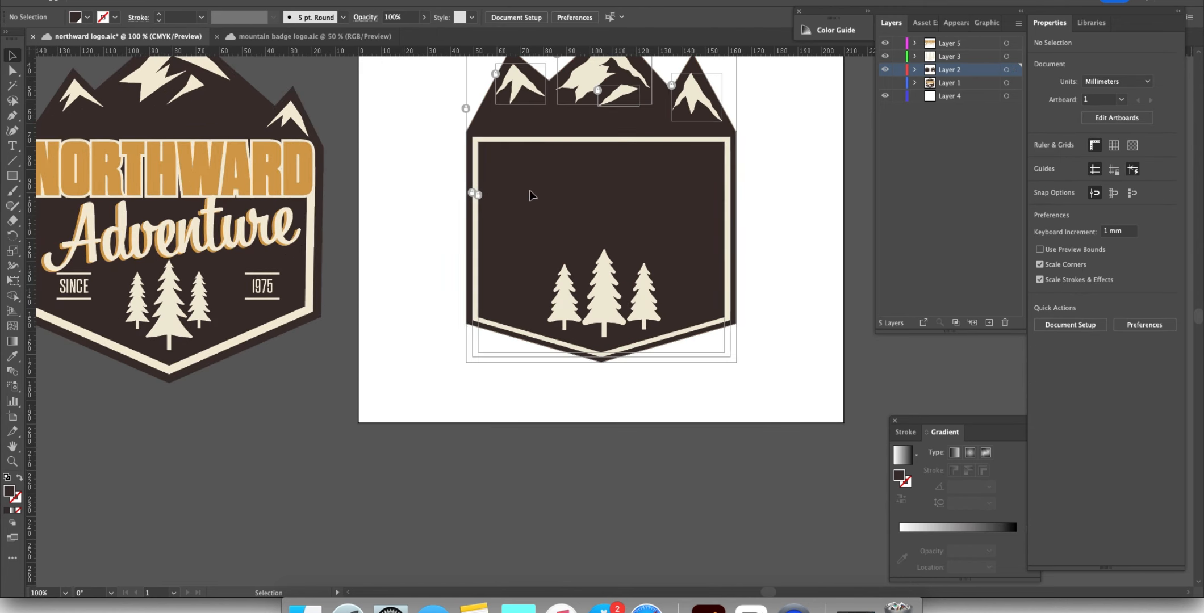
left_click(562, 272)
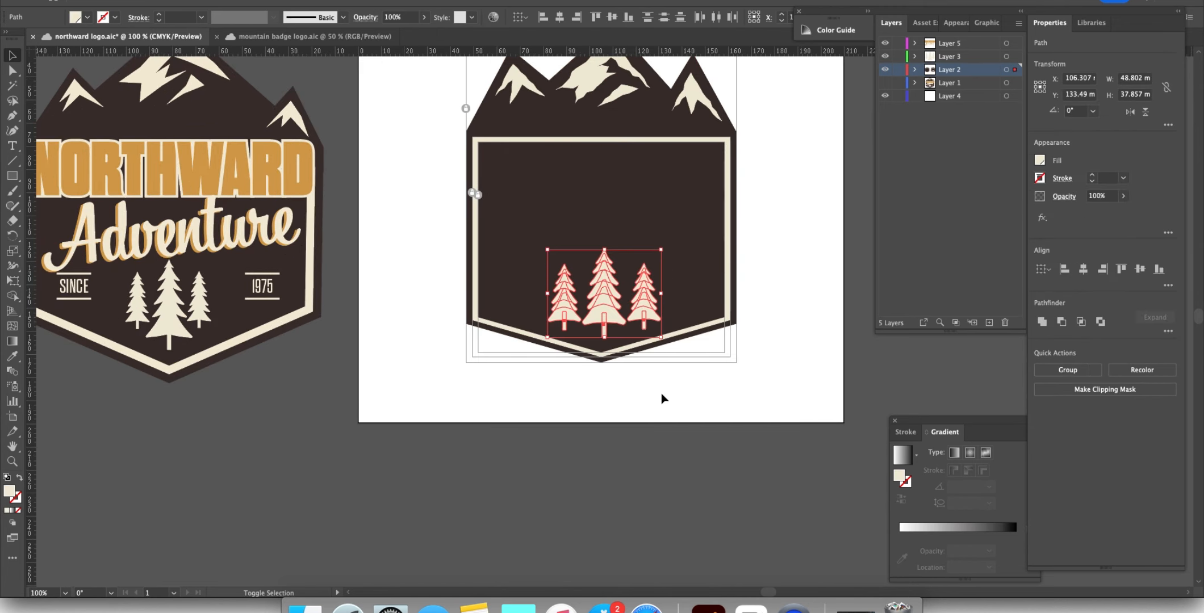
left_click_drag(661, 338, 637, 316)
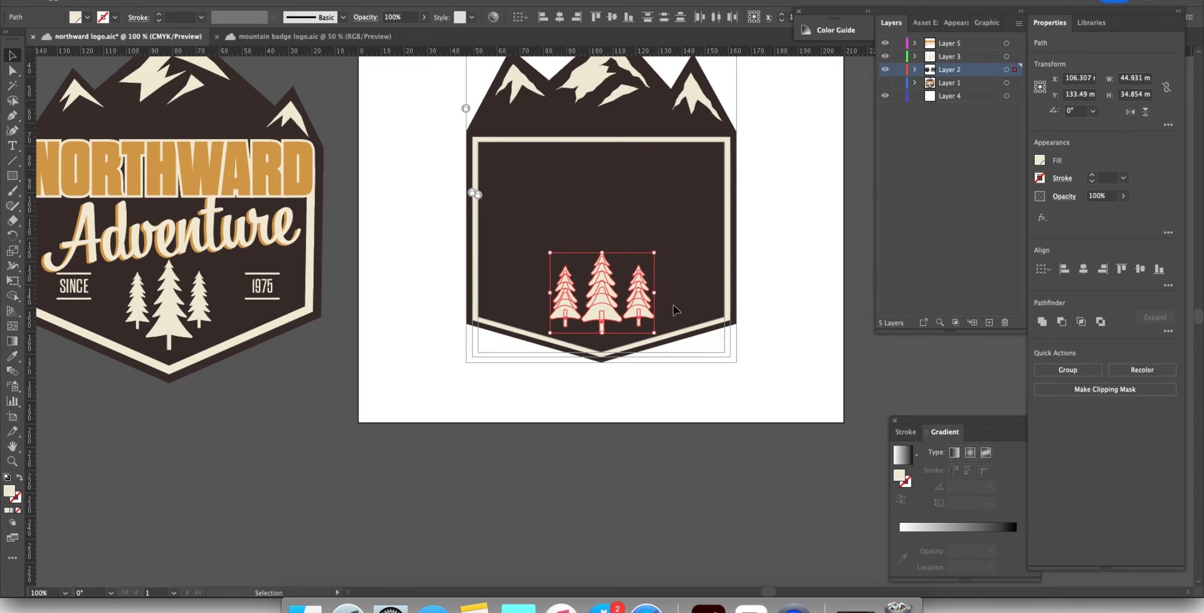
left_click(818, 270)
Step: Add the point text NORTHWARD in Dharma Gothic E across the upper part of the badge
scroll(817, 268, "up", 3)
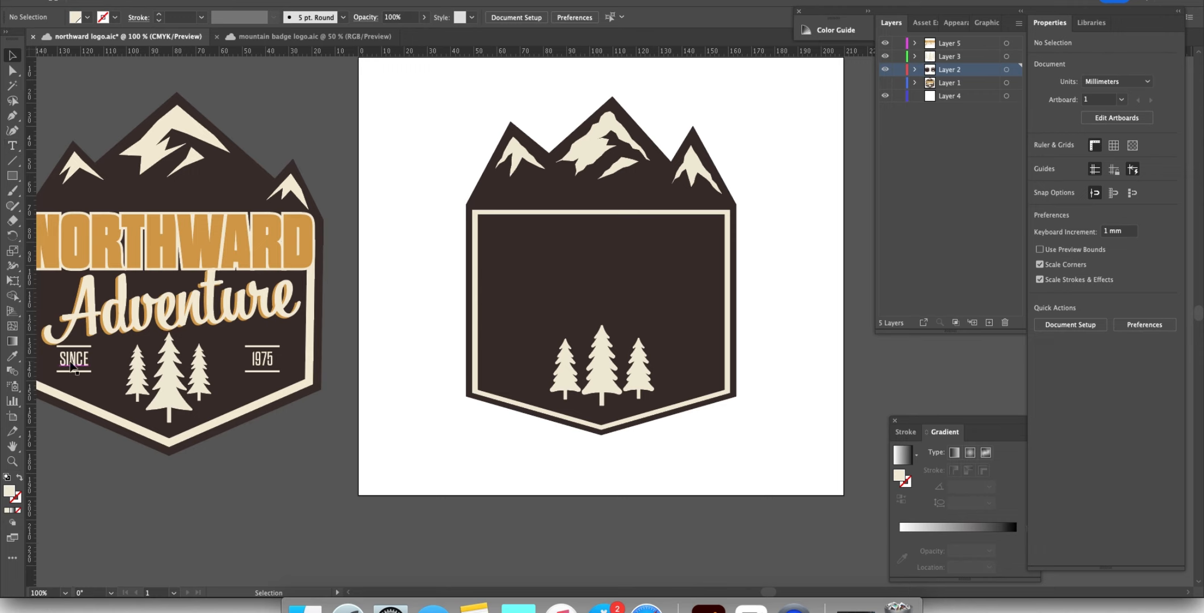
left_click(13, 116)
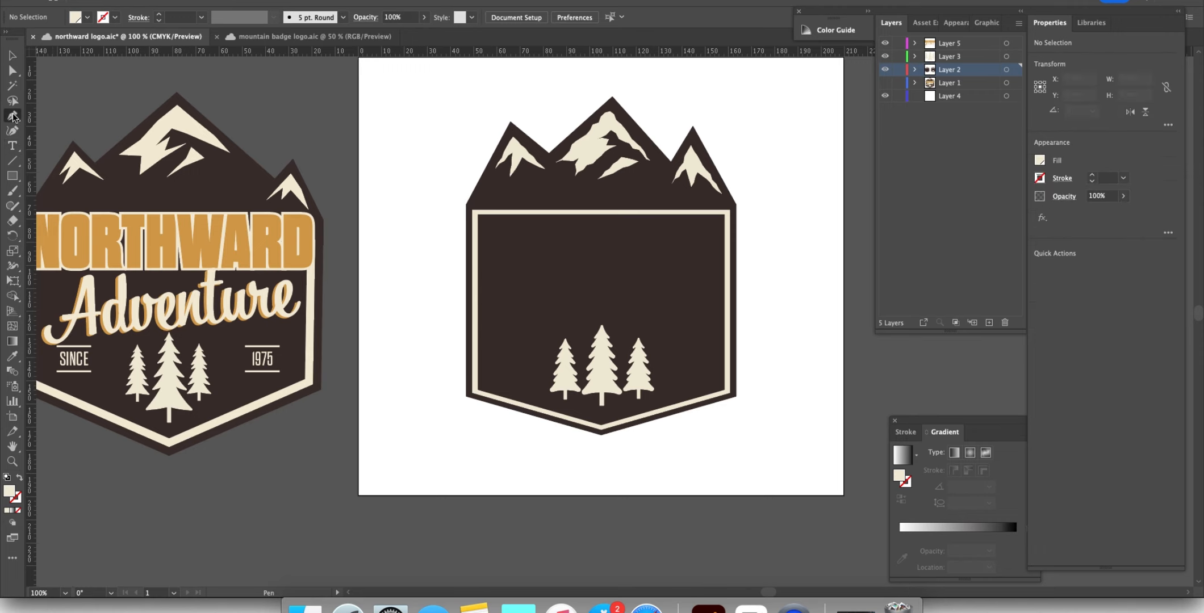
left_click(12, 145)
left_click(417, 234)
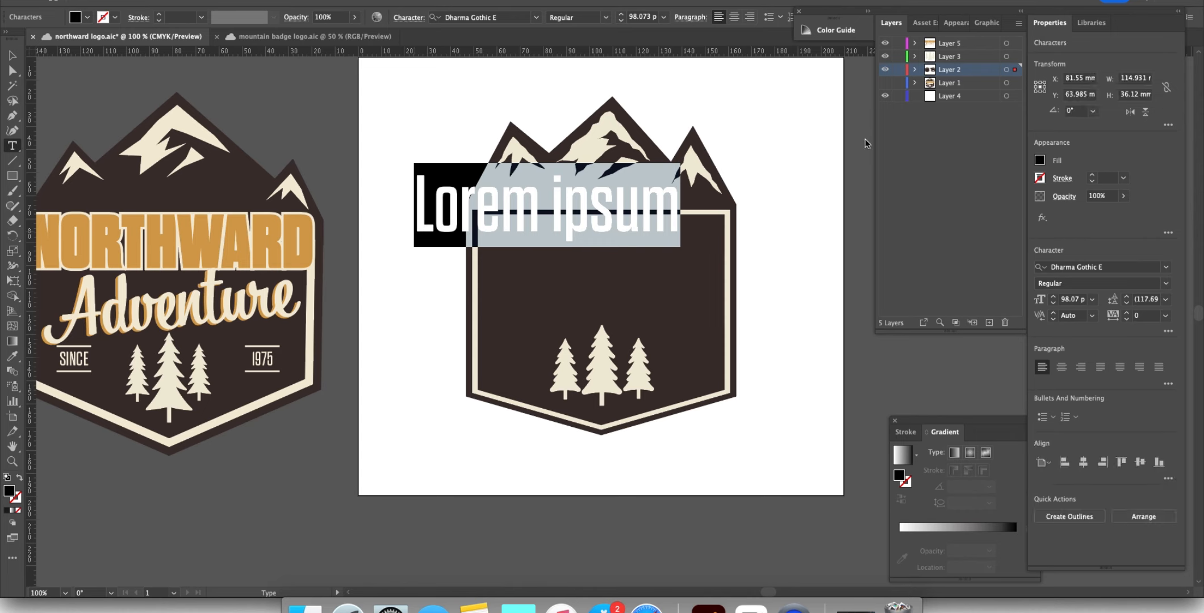
key("Caps_Lock")
type("NORTHWARD")
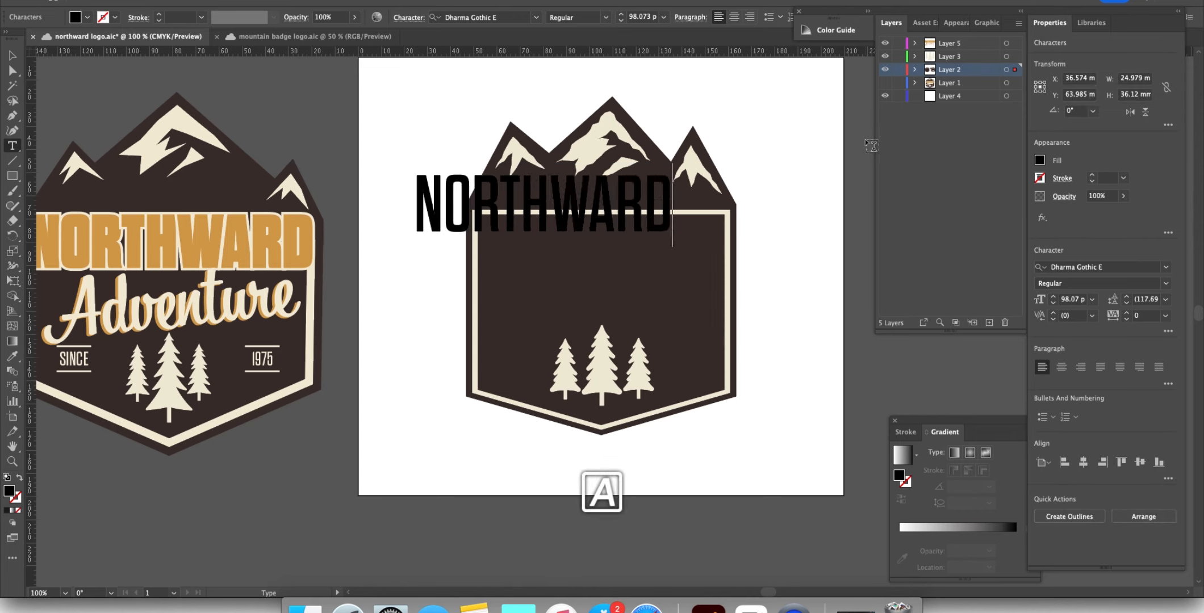
key("Caps_Lock")
key("Escape")
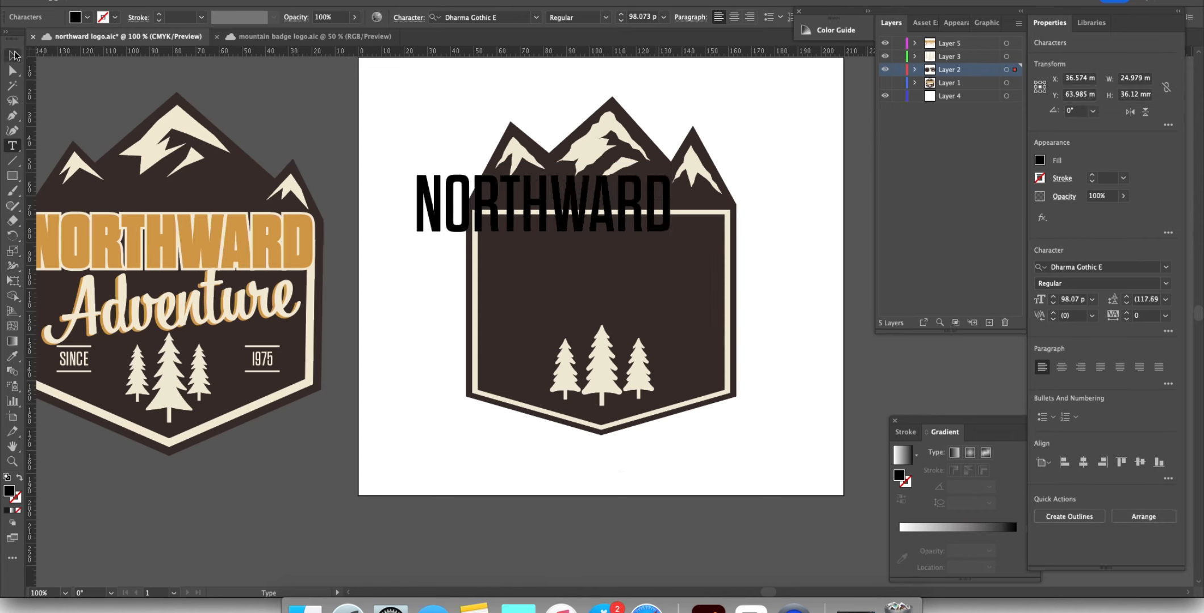
Step: Set the NORTHWARD text to ExBold, scale it to about 86.8 pt and place it inside the frame above the trees
left_click(1165, 283)
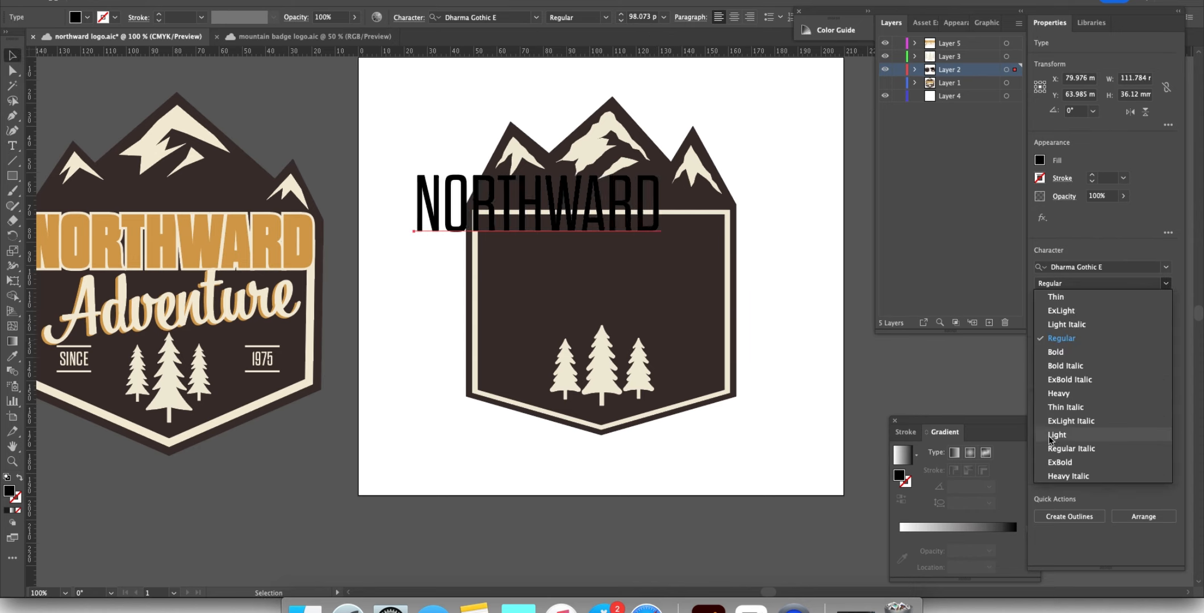
left_click(1057, 463)
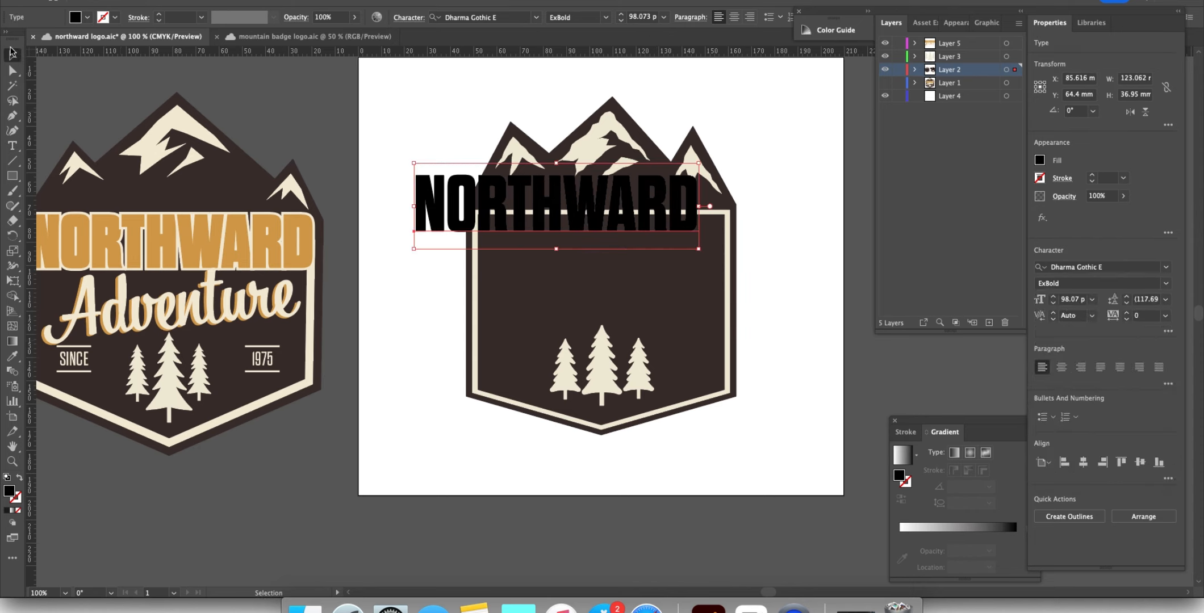
left_click_drag(575, 204, 505, 211)
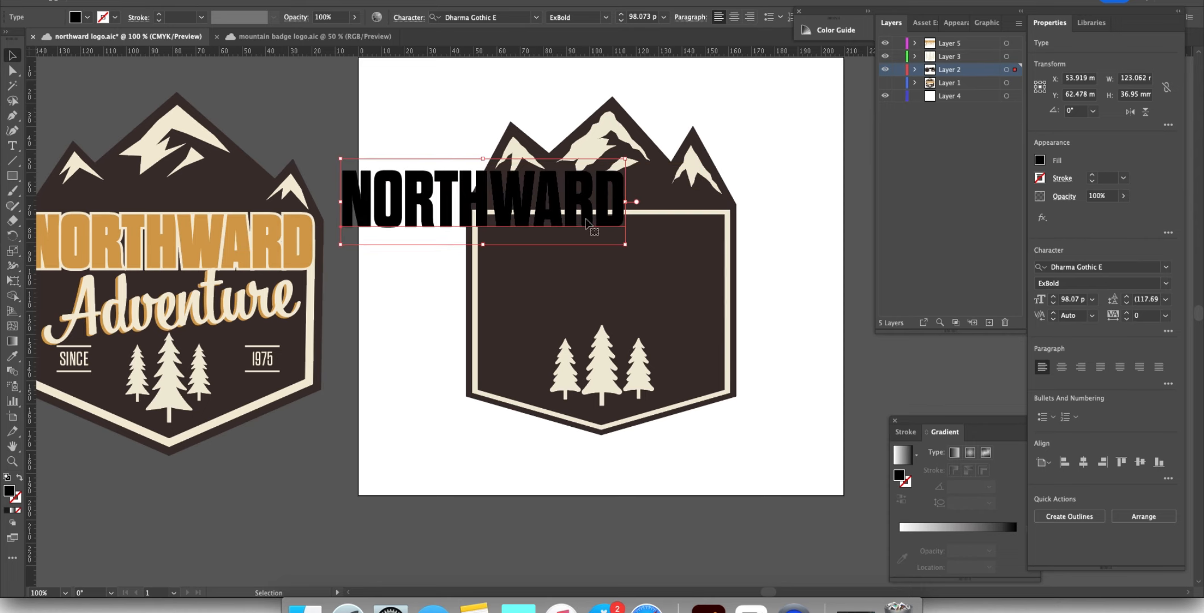
left_click_drag(626, 247, 610, 234)
left_click_drag(453, 186, 585, 229)
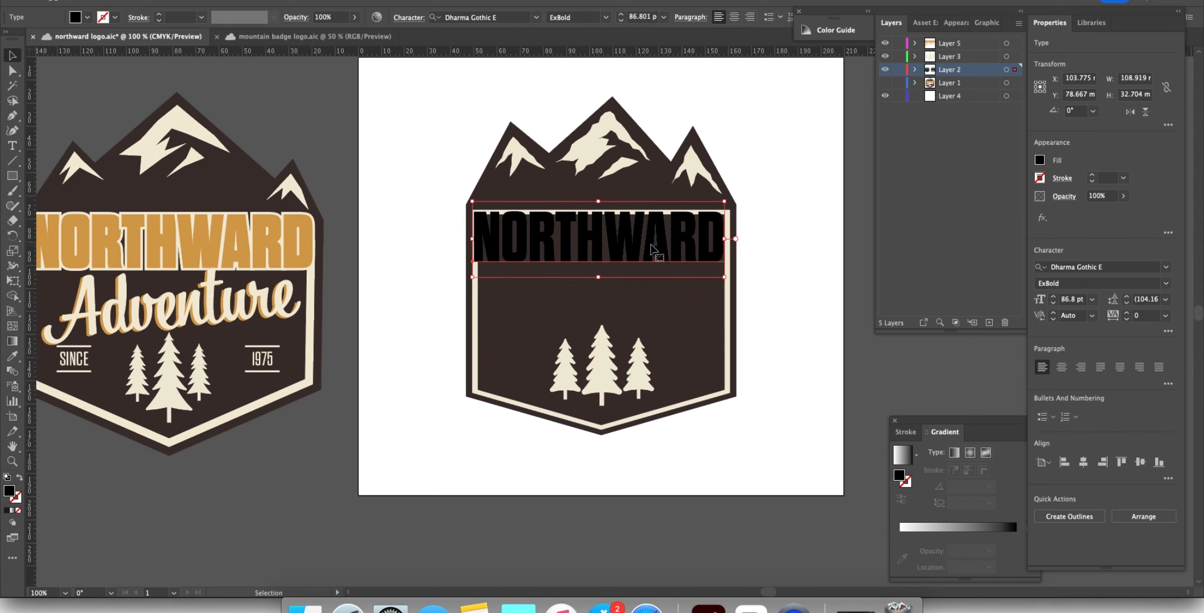
left_click_drag(652, 246, 649, 304)
left_click(647, 240)
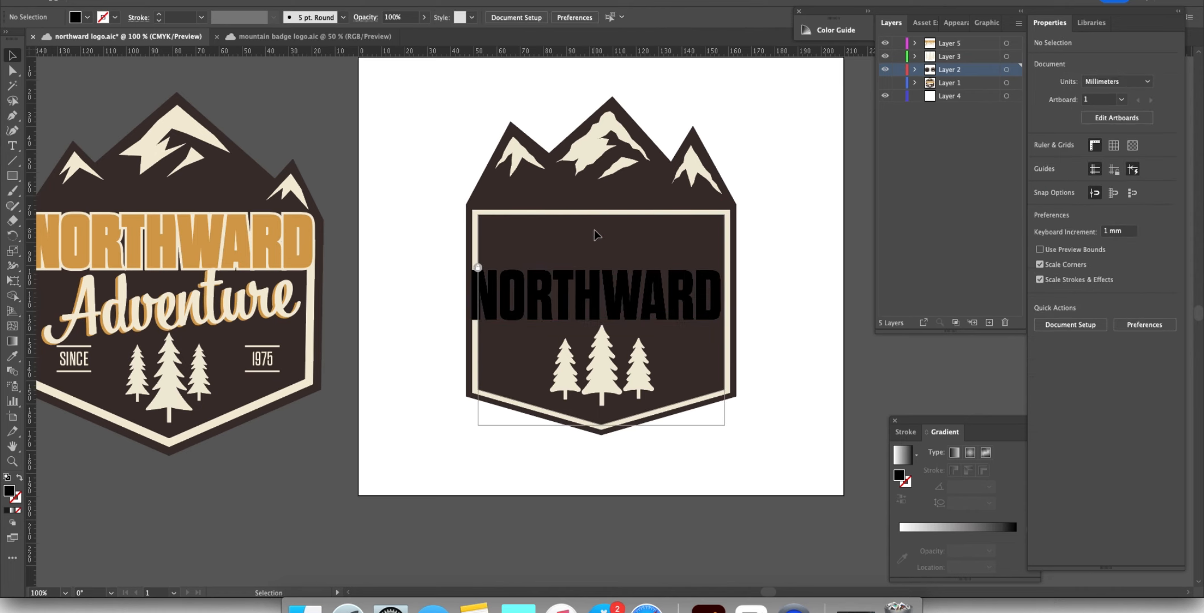
Step: Raise the two upper corner points of the dark inner panel over the cream top border, making the panel about 96.5 mm tall
left_click(479, 269)
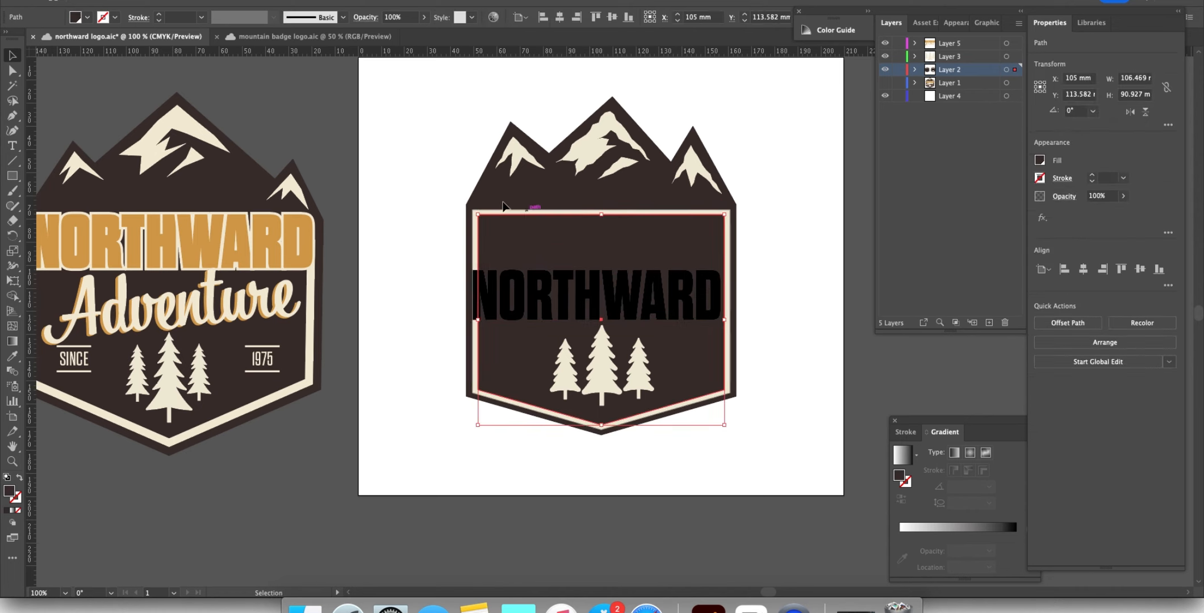
left_click(14, 71)
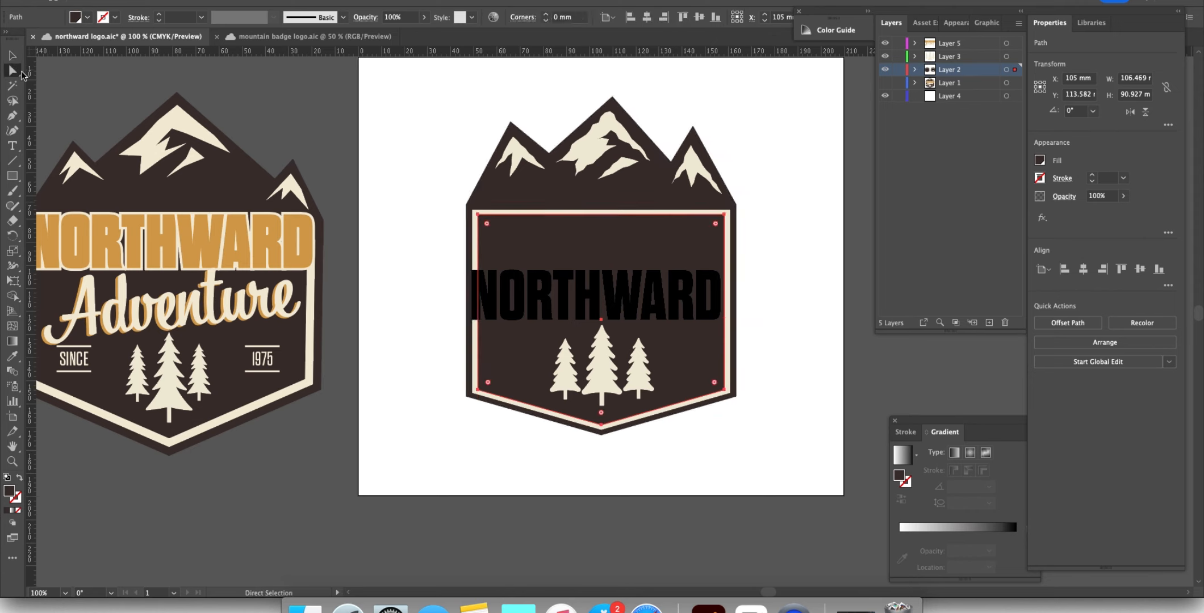
left_click(479, 215)
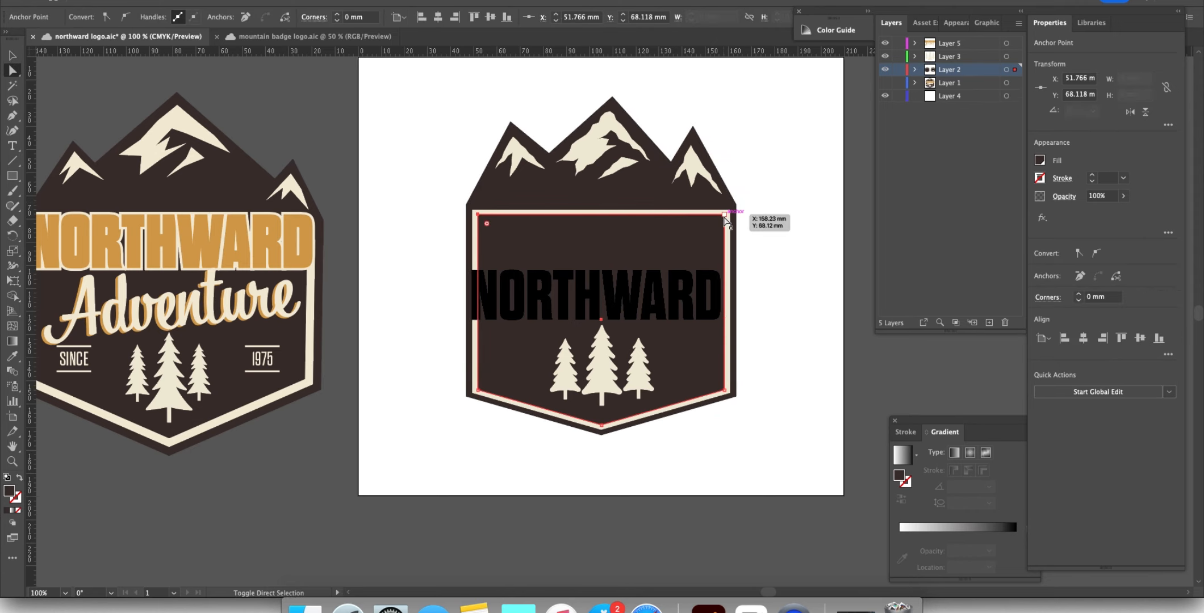
left_click(725, 215, "shift")
left_click_drag(725, 216, 726, 202)
left_click(13, 55)
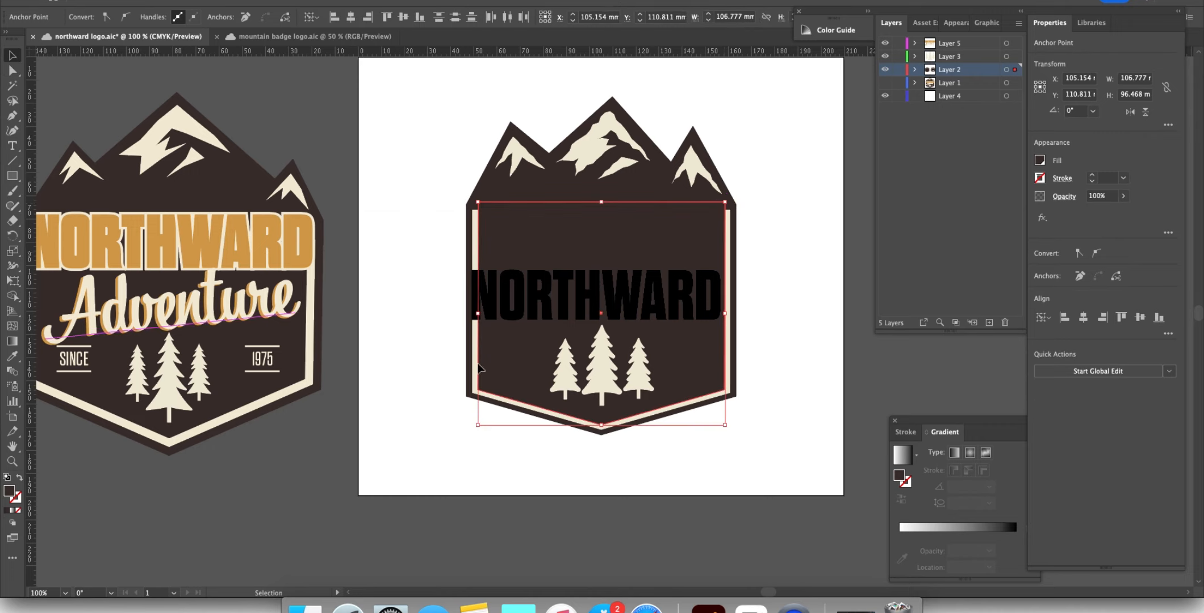
Step: Move NORTHWARD up to the open top of the frame at about X 105.1, Y 74 mm and give it the reference lettering's orange
left_click(621, 297)
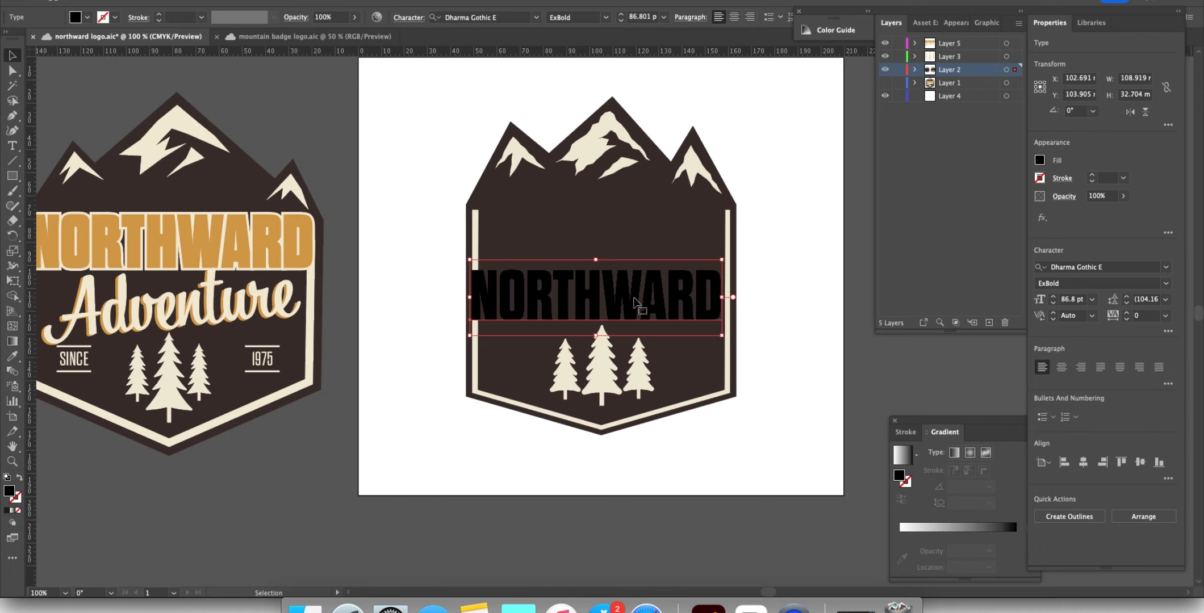
left_click_drag(635, 303, 641, 237)
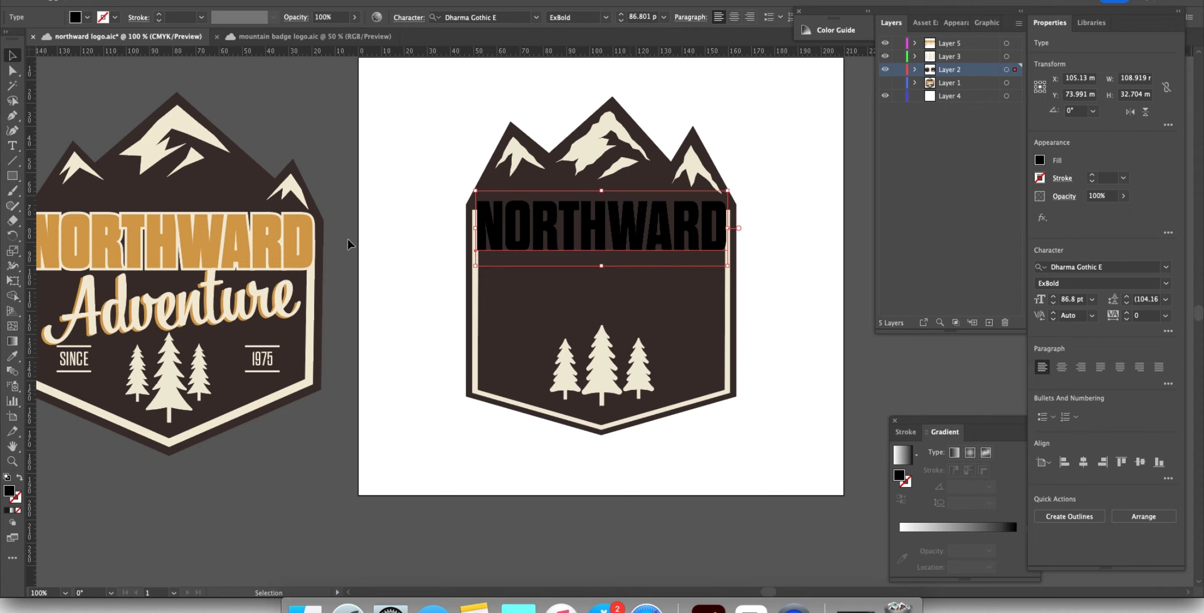
key("i")
left_click(307, 231)
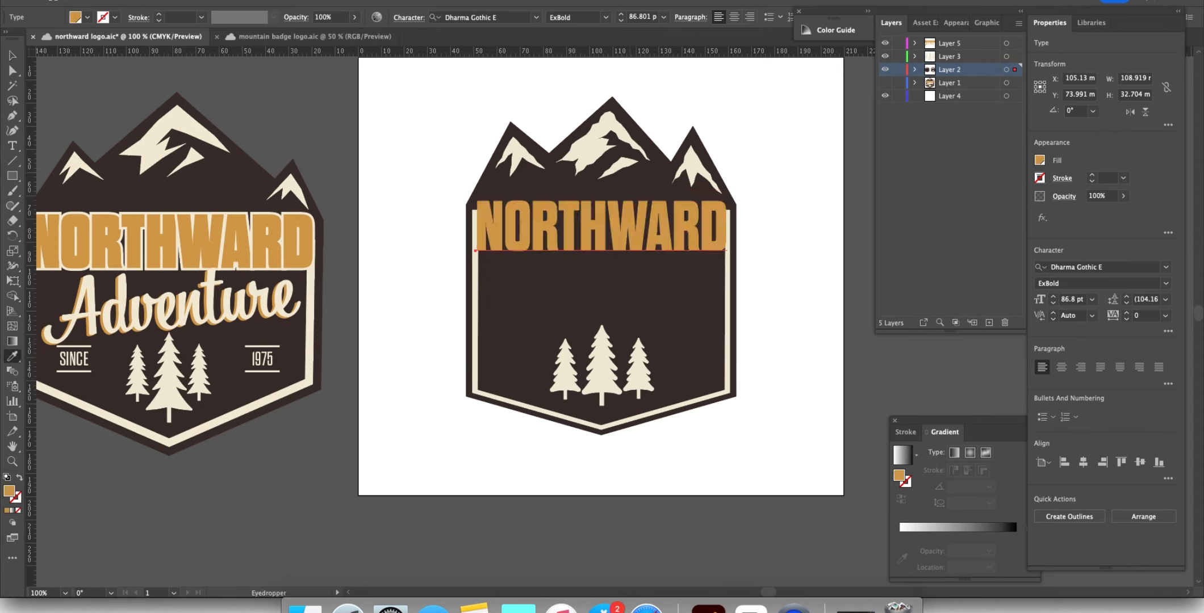
left_click(12, 55)
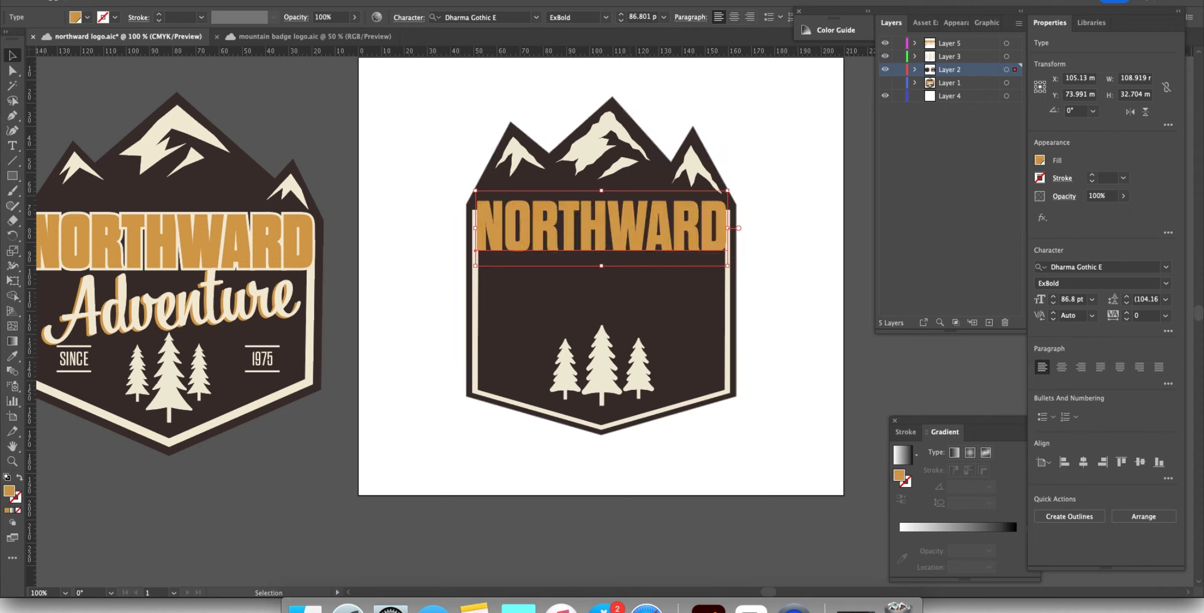
Step: Expand the object and fill of the NORTHWARD text into outlines
left_click(149, 1)
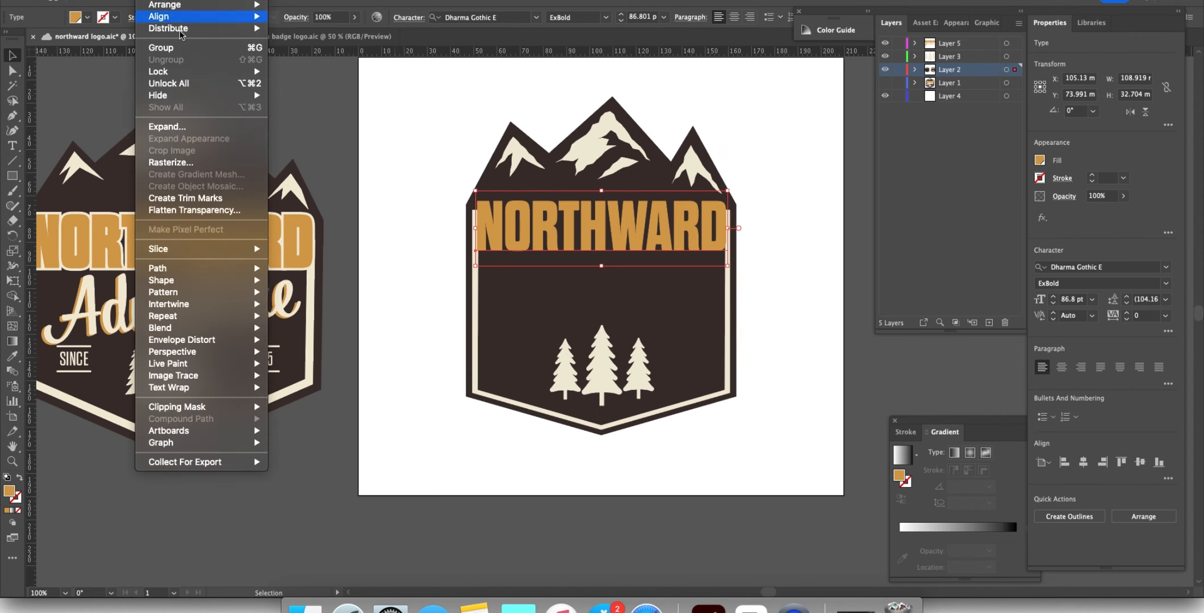
left_click(198, 129)
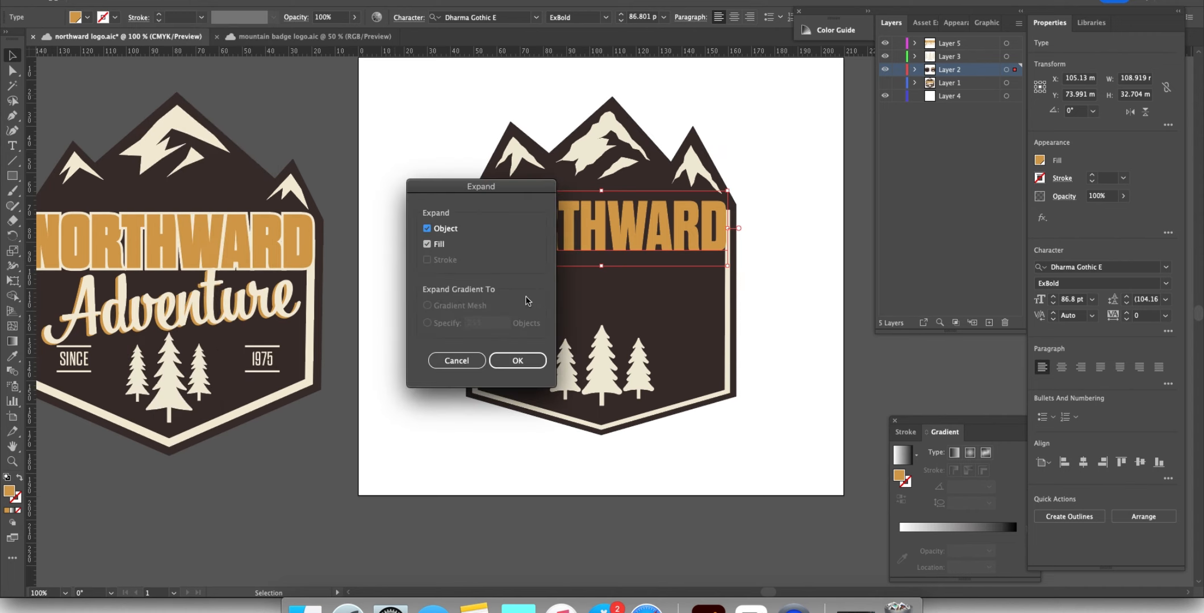
left_click(527, 358)
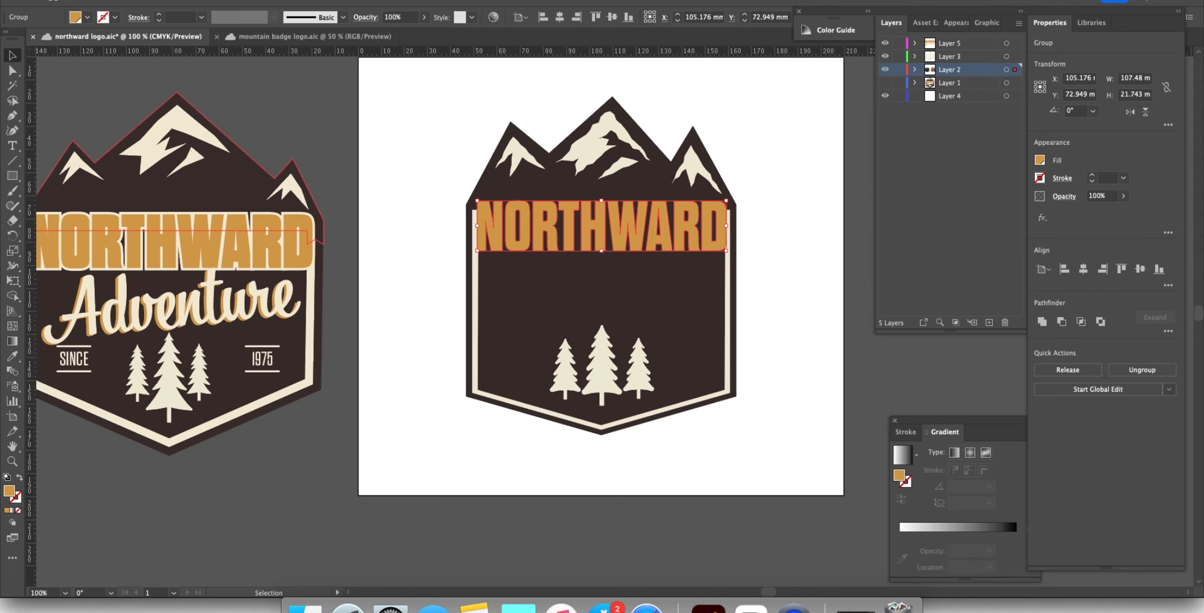
Step: Offset the NORTHWARD letter paths by 1 mm with miter joins and fill the offset shapes with cream
left_click(149, 1)
mouse_move(221, 269)
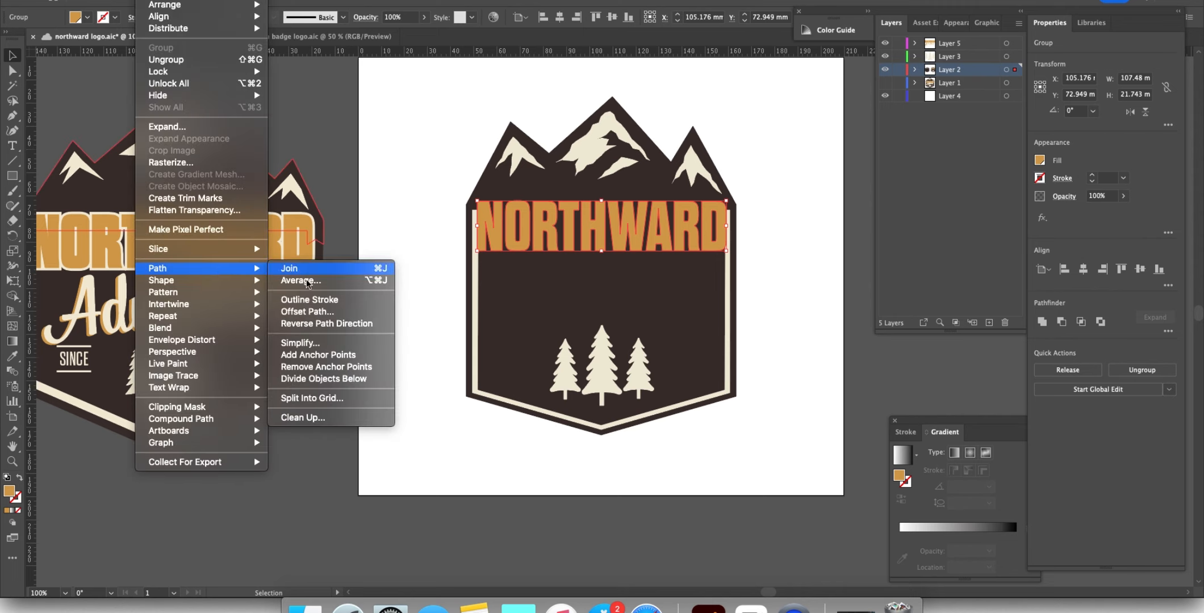
left_click(322, 313)
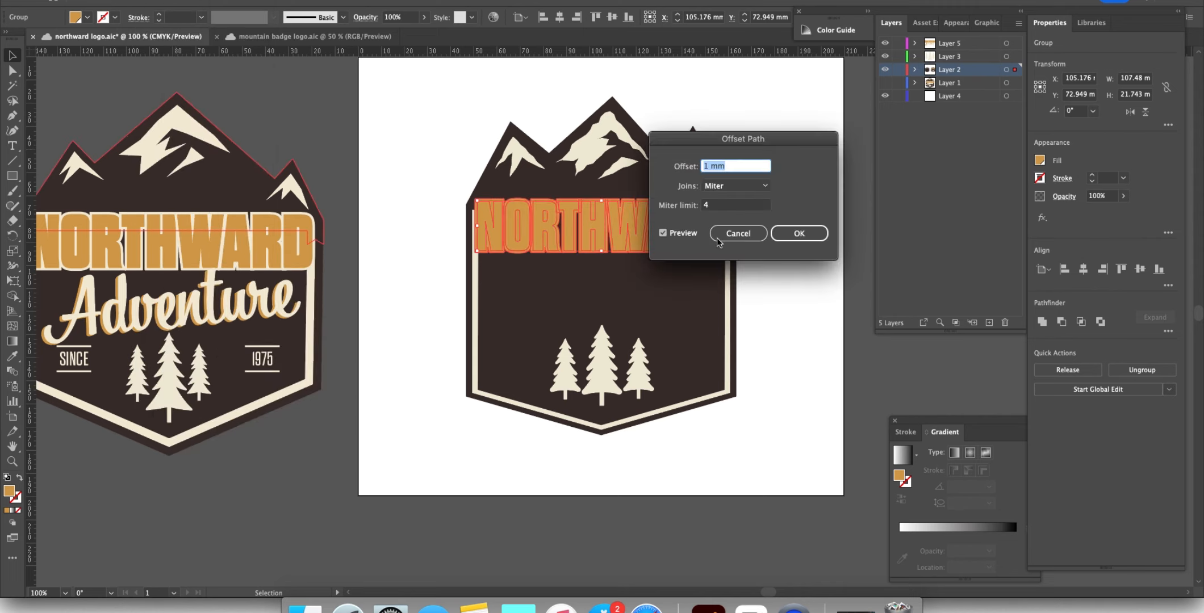
left_click(794, 230)
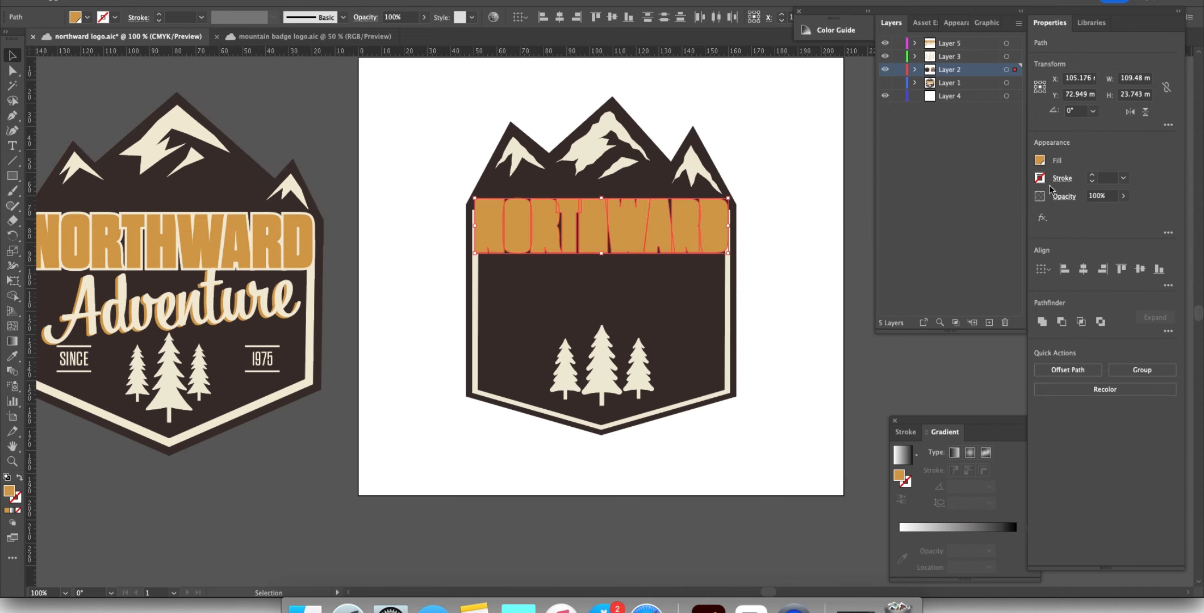
left_click(1039, 161)
left_click(938, 232)
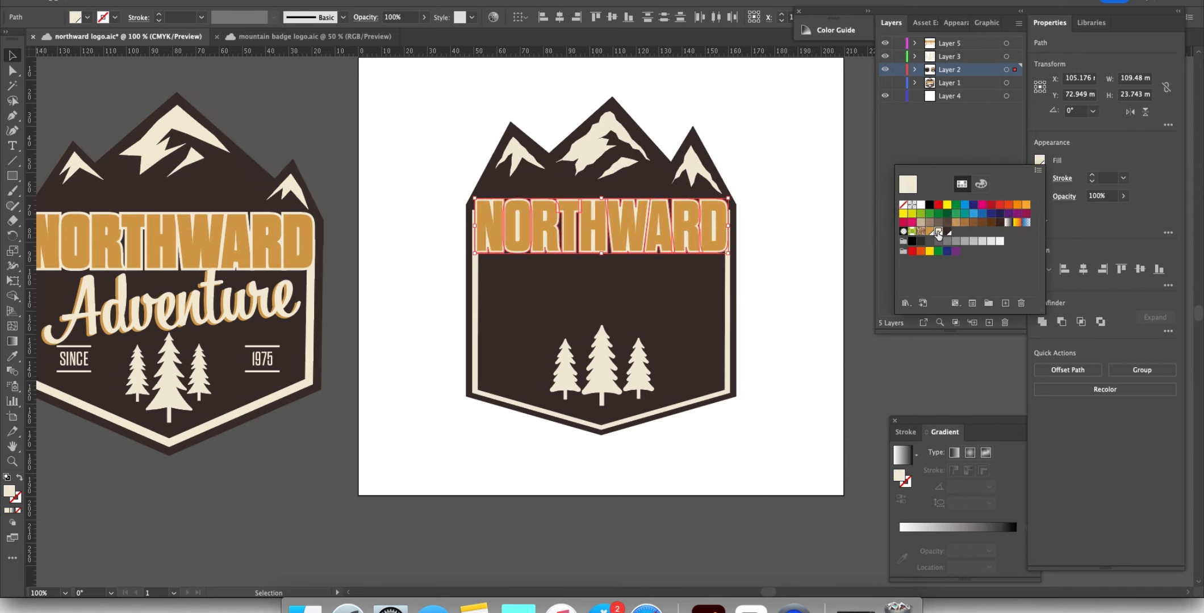
left_click(351, 133)
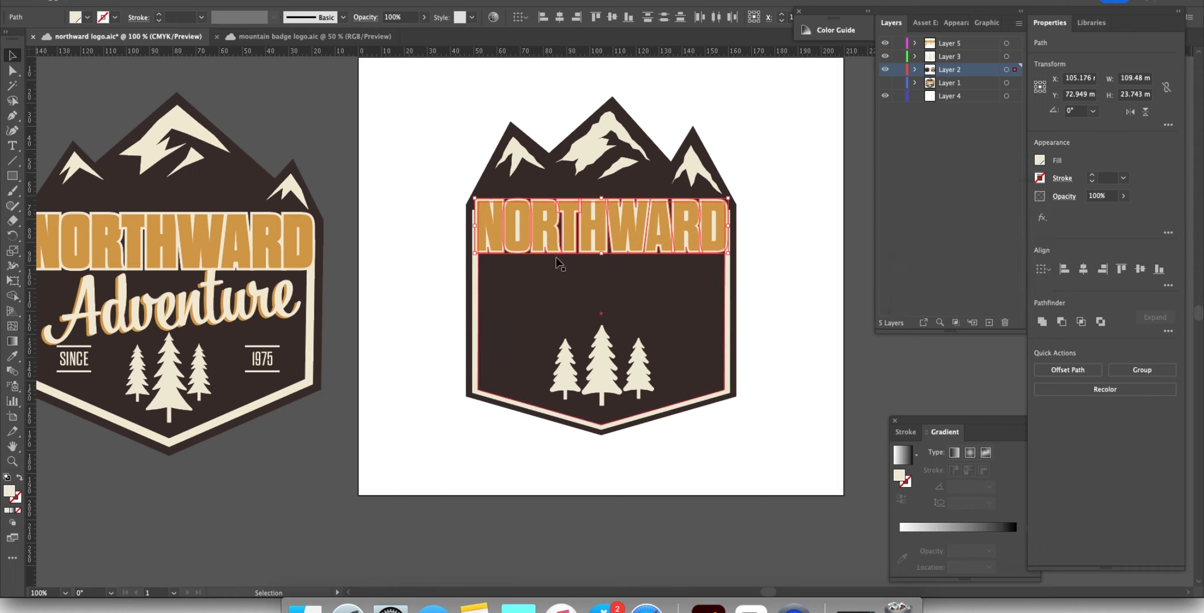
left_click(776, 268)
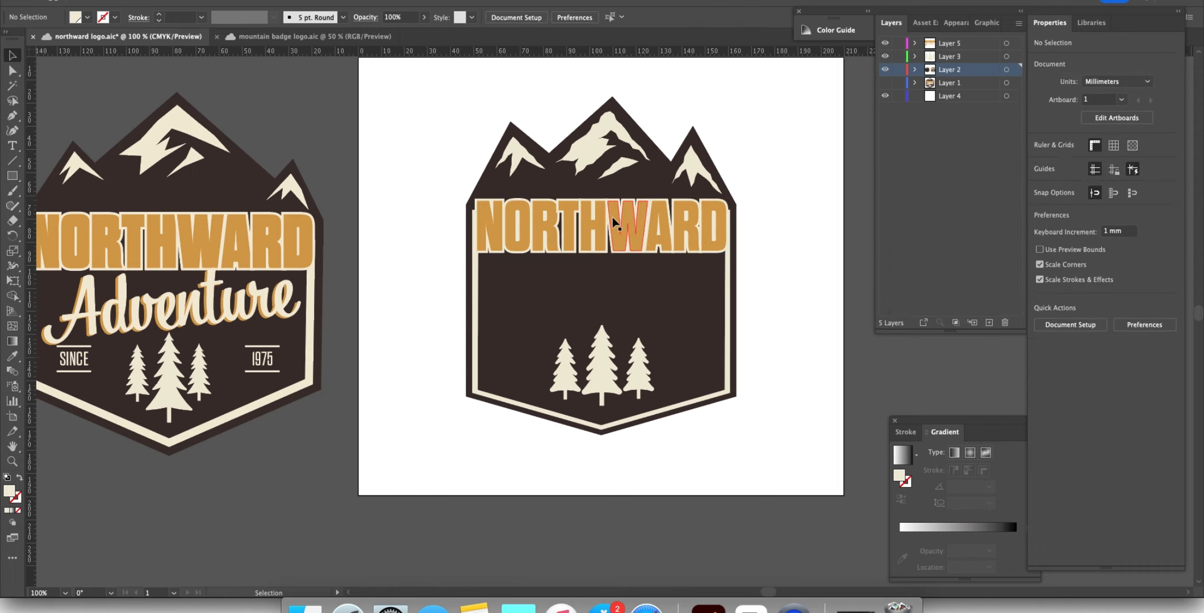
Step: Scale the NORTHWARD lettering group to about 110.9 by 24 mm and fit it across the frame's side borders
left_click(612, 220)
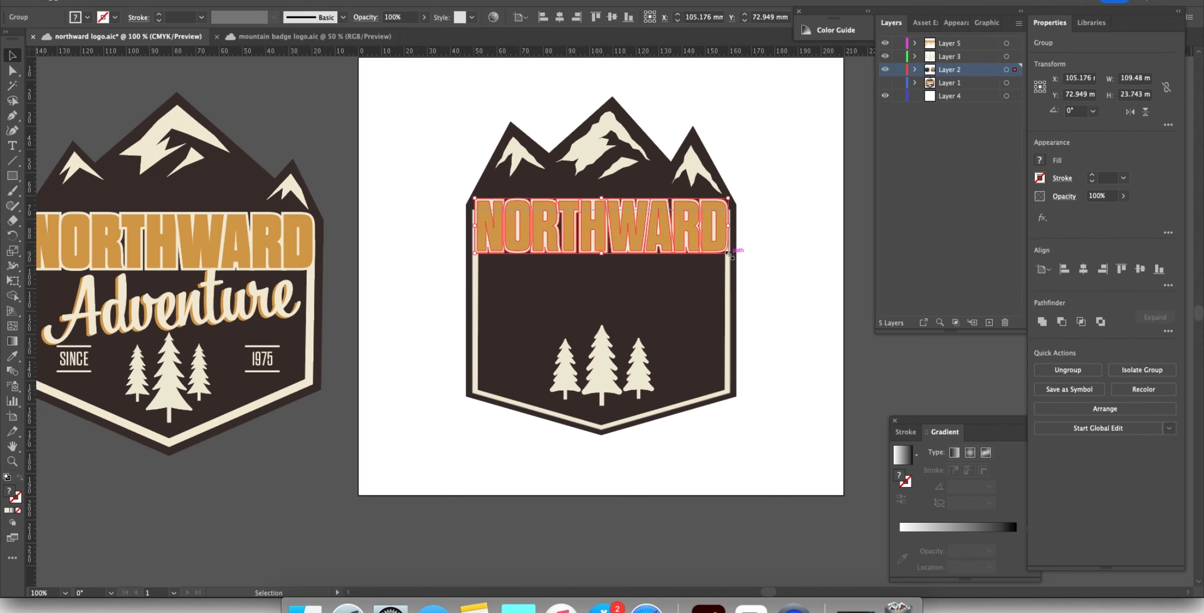
left_click(745, 254)
left_click(703, 235)
left_click(760, 258)
left_click_drag(729, 254, 719, 227)
scroll(664, 252, "up", 1)
scroll(593, 226, "up", 2)
left_click_drag(316, 233, 307, 233)
scroll(173, 225, "up", 2)
left_click_drag(157, 222, 163, 222)
scroll(173, 225, "down", 4)
left_click(800, 329)
left_click(745, 287)
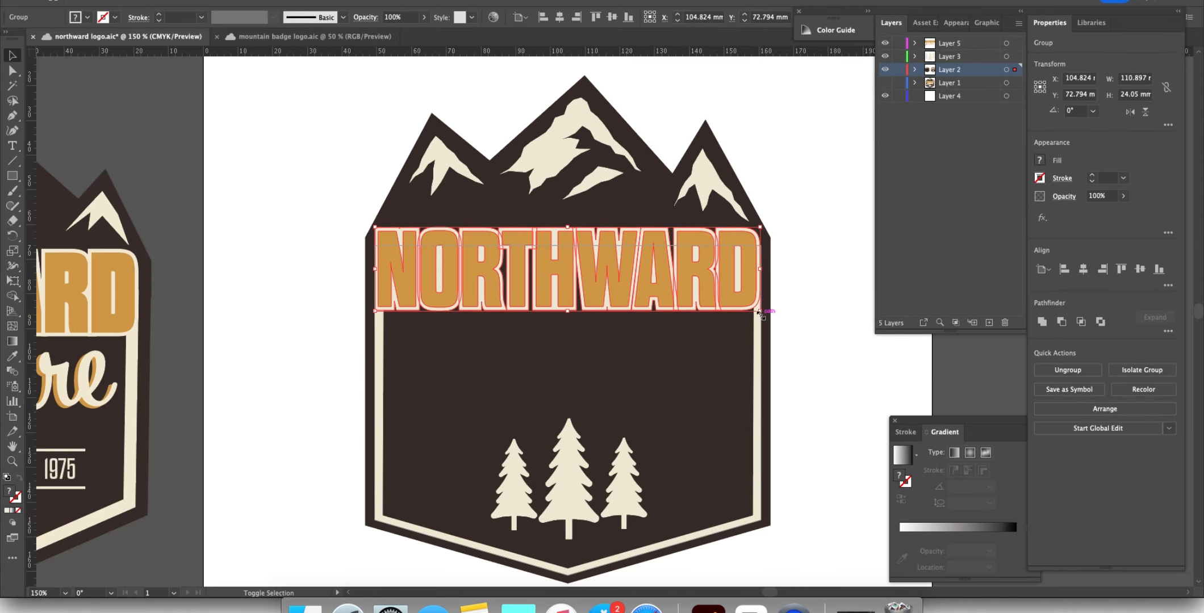
Step: Fine-tune the width of the NORTHWARD lettering group so its ends meet the frame's side borders
left_click_drag(760, 311, 762, 312)
left_click(815, 323)
scroll(523, 290, "up", 1)
left_click_drag(343, 263, 344, 262)
scroll(857, 313, "down", 2)
left_click(907, 360)
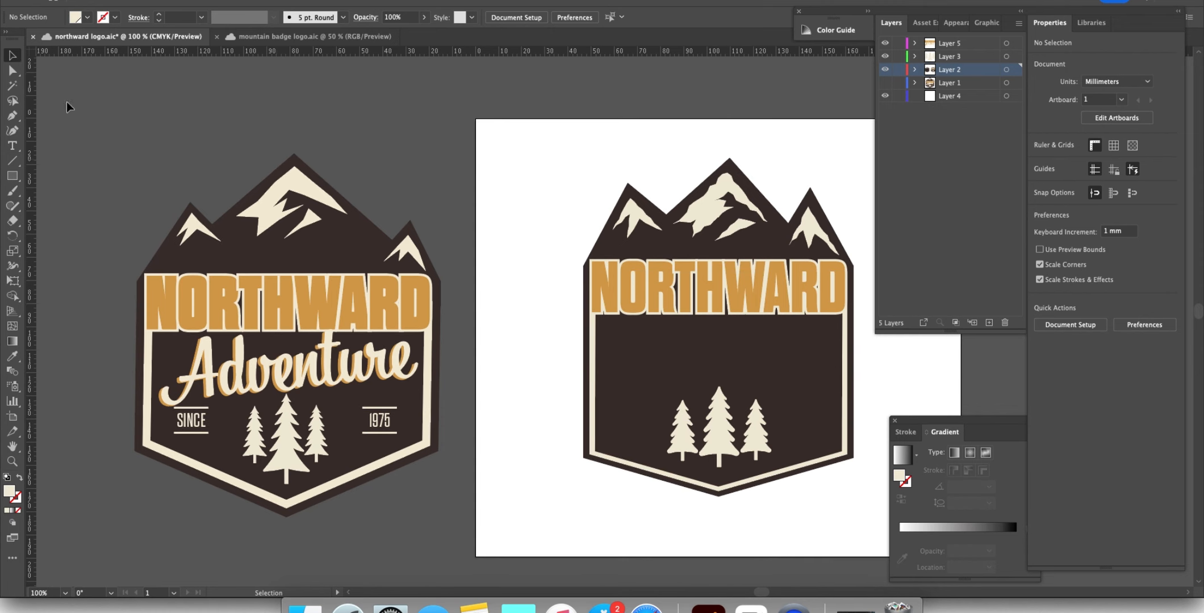
Step: Add the text Adventure over the lower part of the badge and set it in the Bistro Script font
left_click(12, 146)
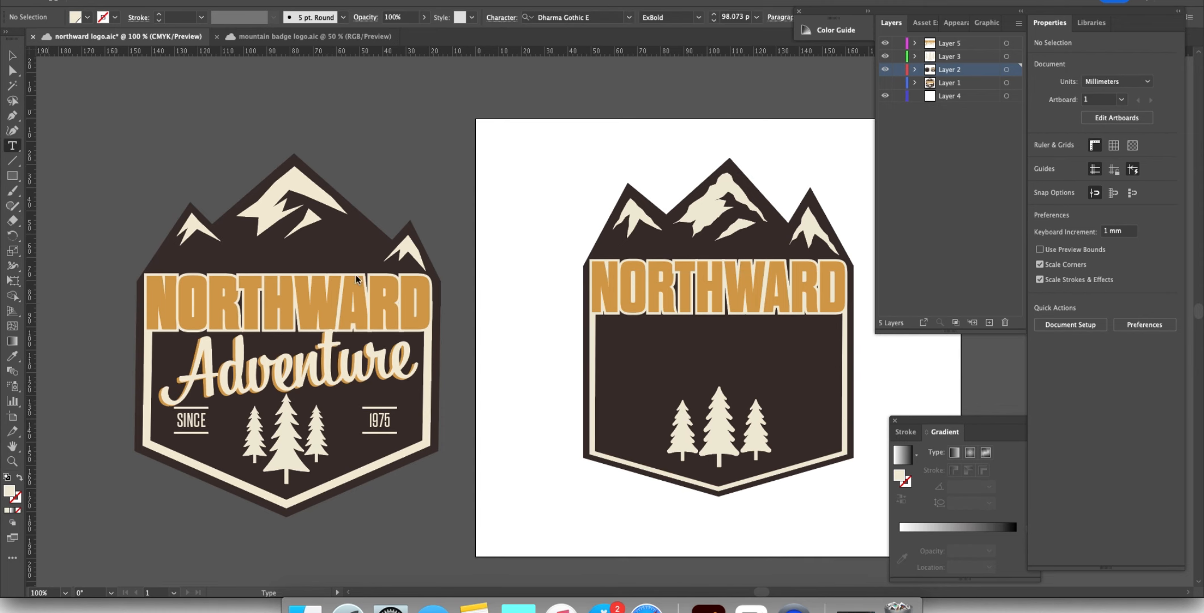
left_click(544, 420)
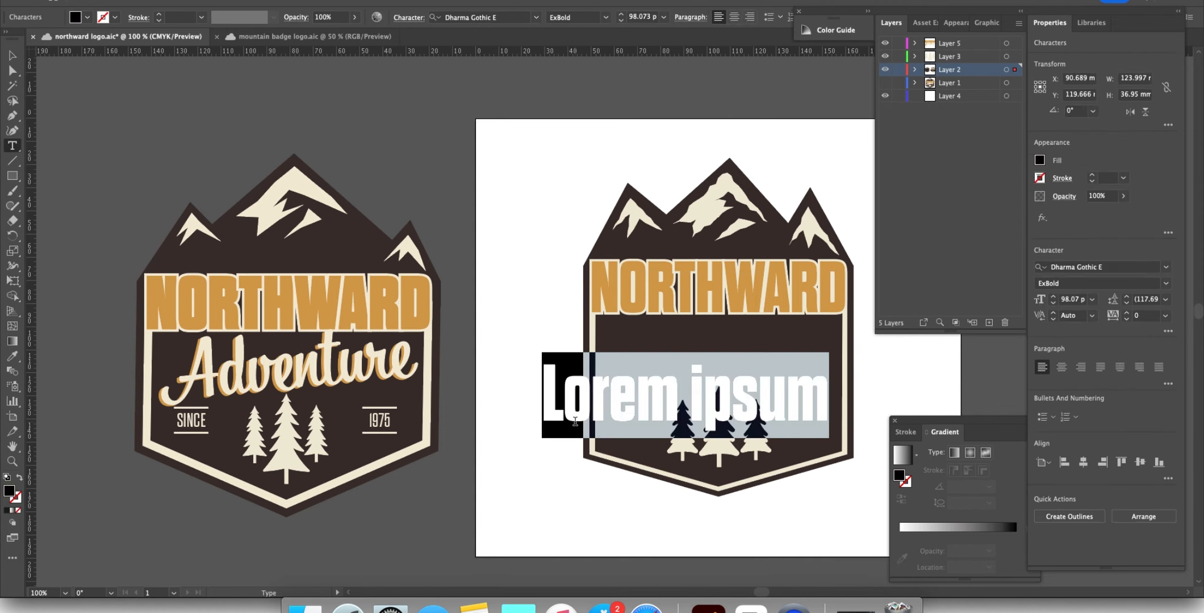
type("ADVENTURE")
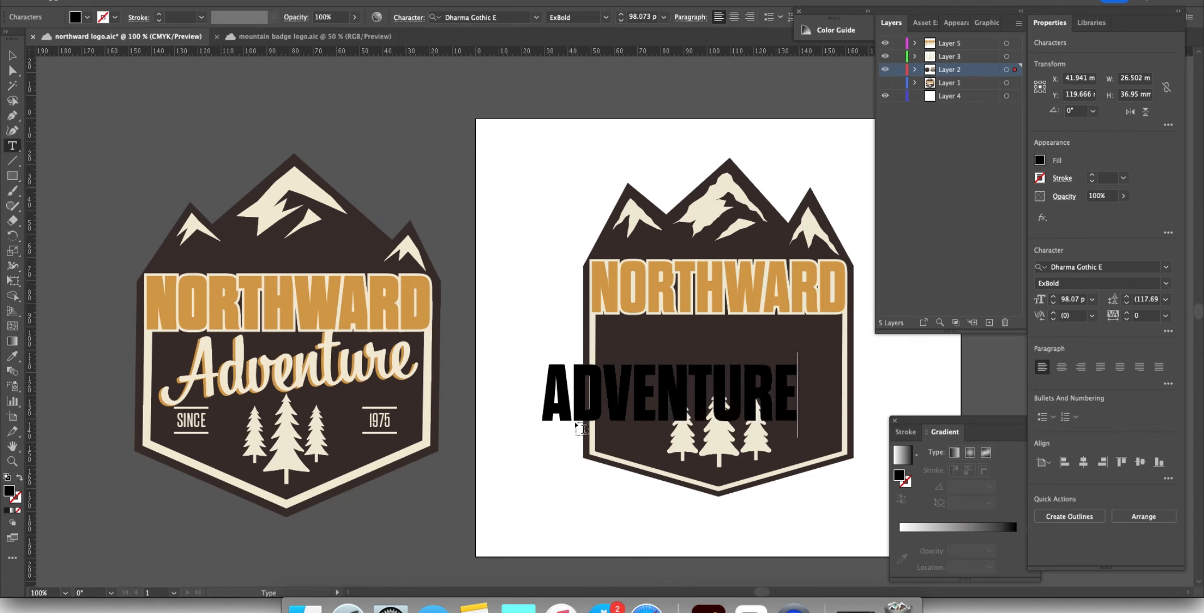
key("BackSpace")
key("BackSpace")
key("BackSpace")
key("BackSpace")
key("BackSpace")
key("BackSpace")
key("BackSpace")
key("BackSpace")
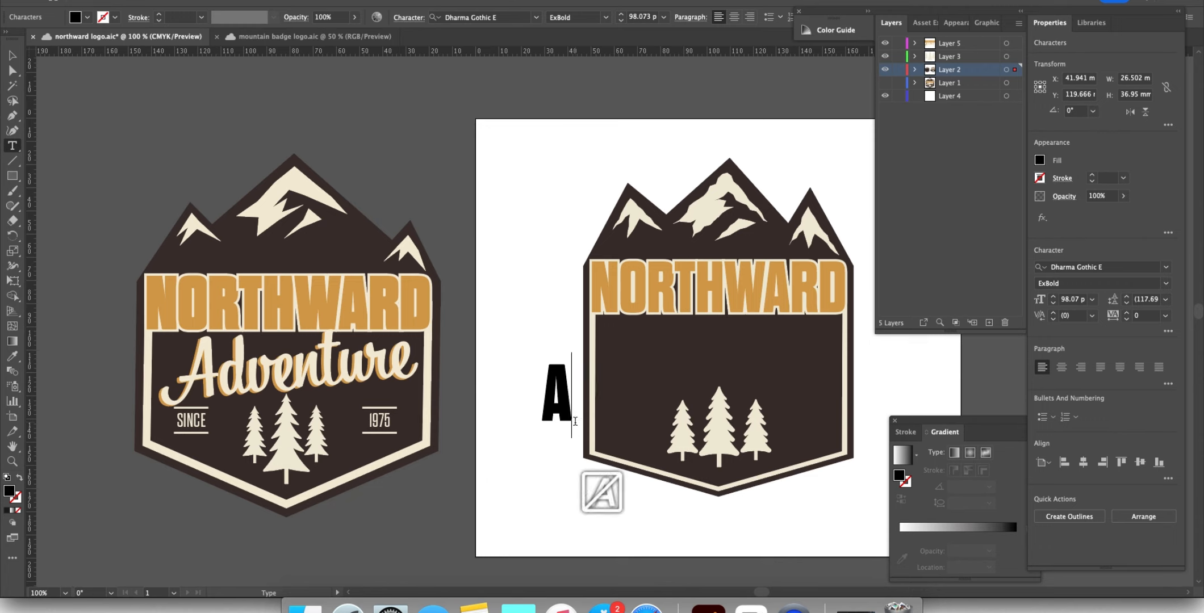
type("dventure")
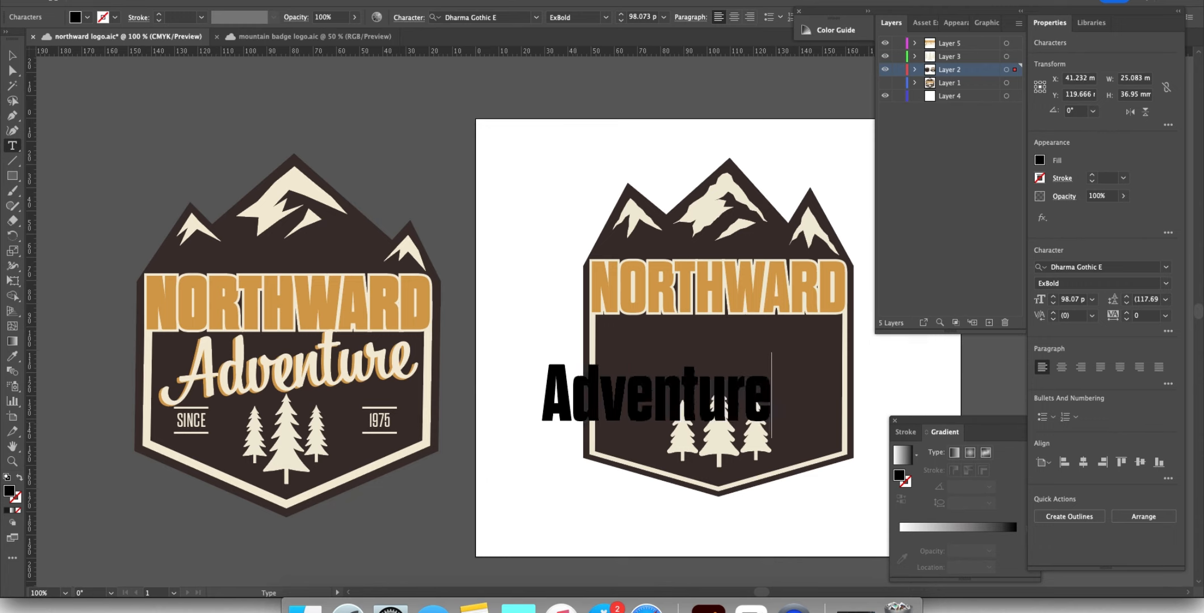
key("Escape")
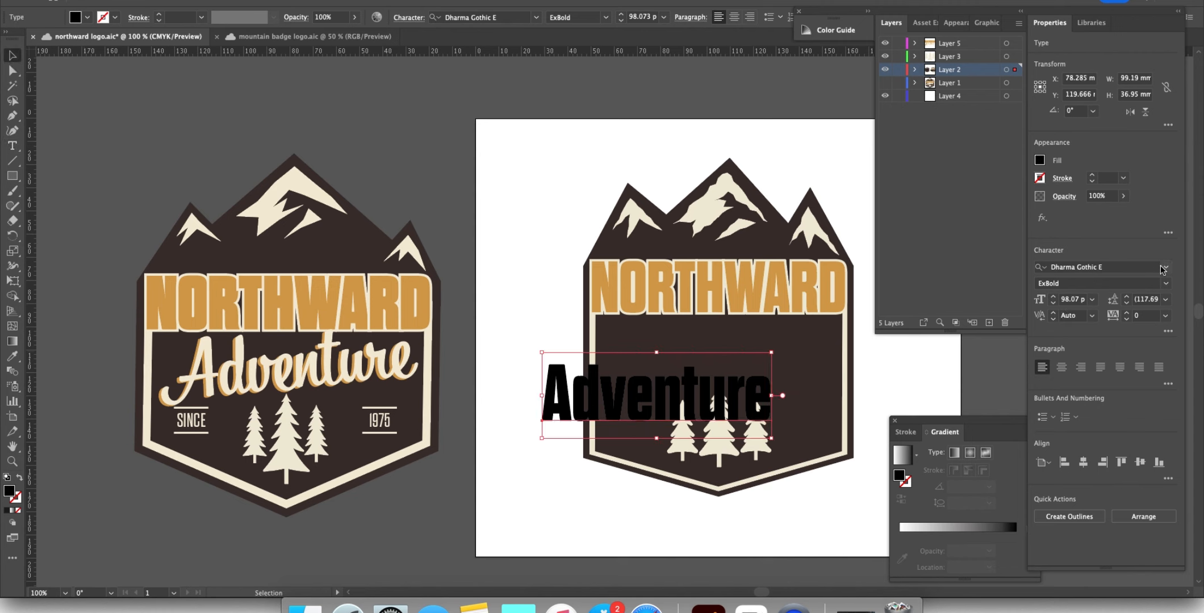
left_click(1166, 268)
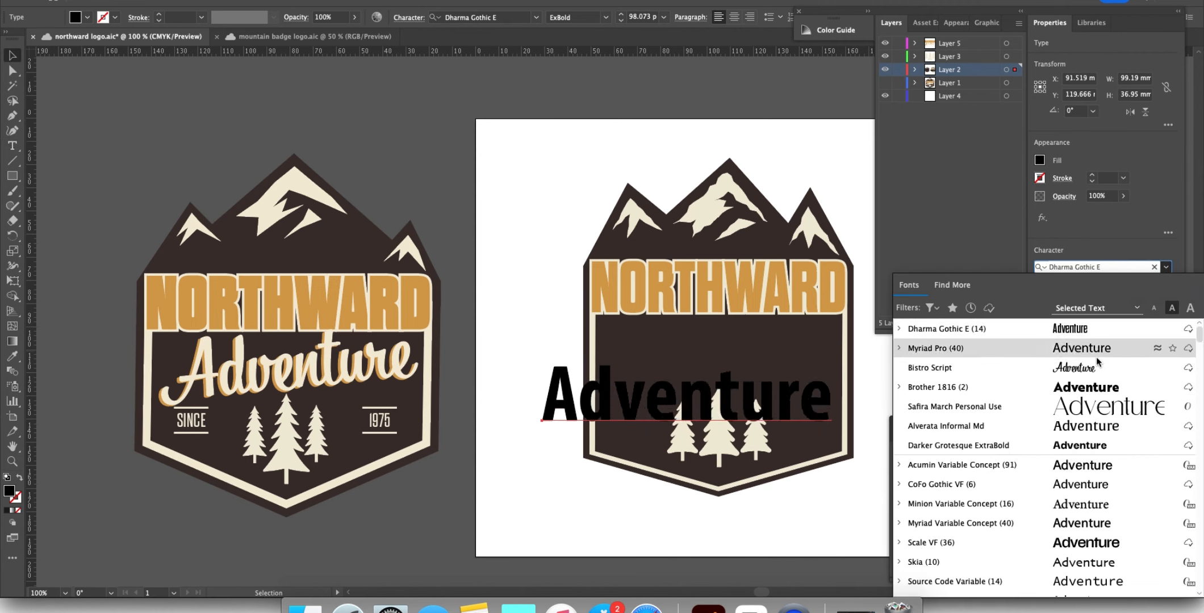
left_click(965, 368)
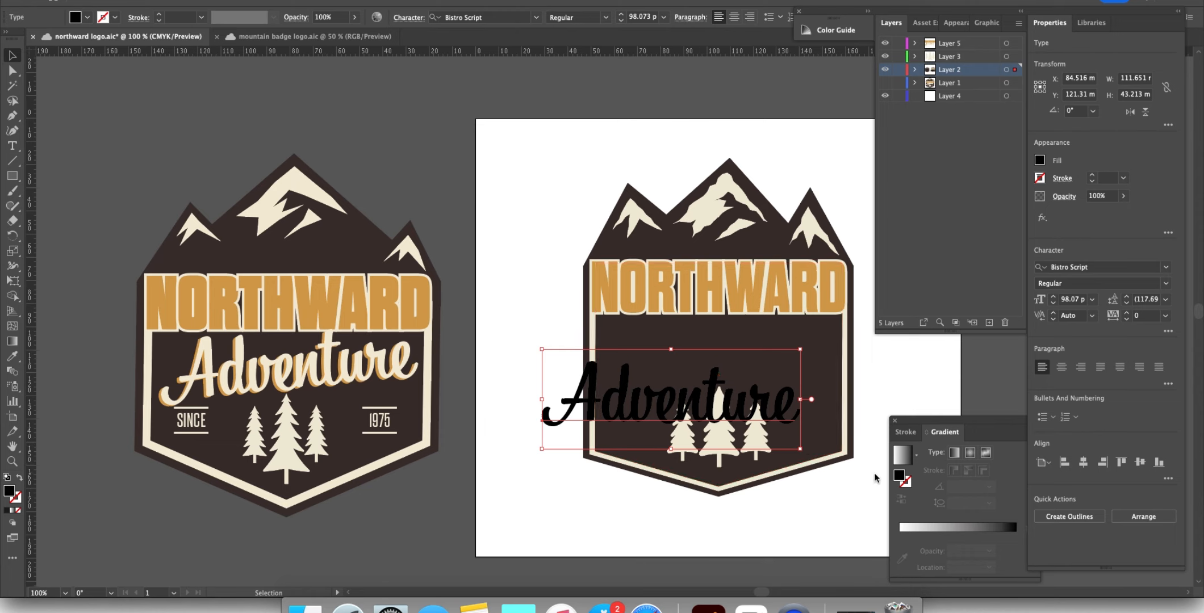
Step: Scale Adventure to about 93.8 pt, tilt it upward by about 12.7°, and place it just below NORTHWARD
left_click_drag(657, 439, 571, 538)
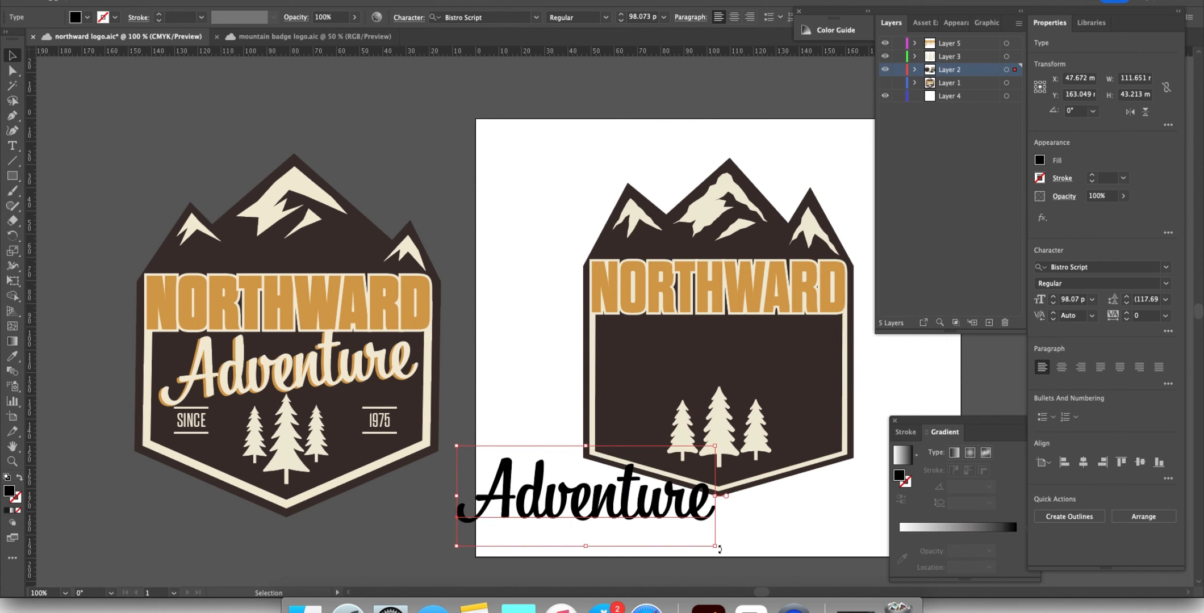
left_click_drag(718, 549, 724, 519)
left_click_drag(589, 497, 717, 354)
left_click_drag(851, 374, 844, 372)
left_click(886, 391)
left_click_drag(743, 348, 744, 344)
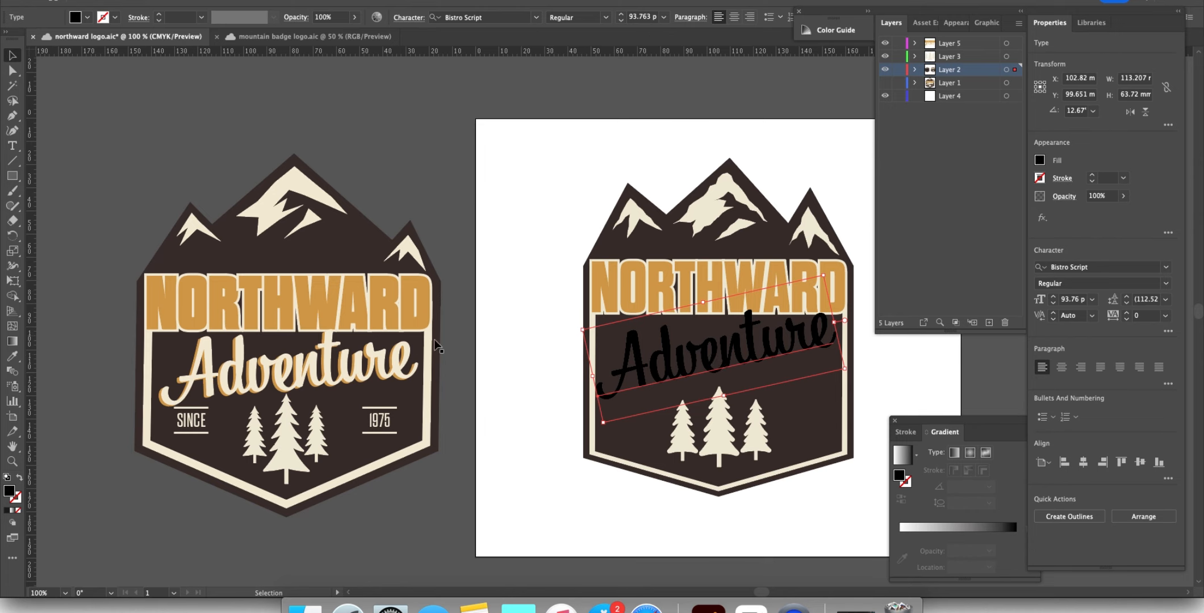
Step: Fill the Adventure text with the orange sampled from the reference NORTHWARD lettering
key("i")
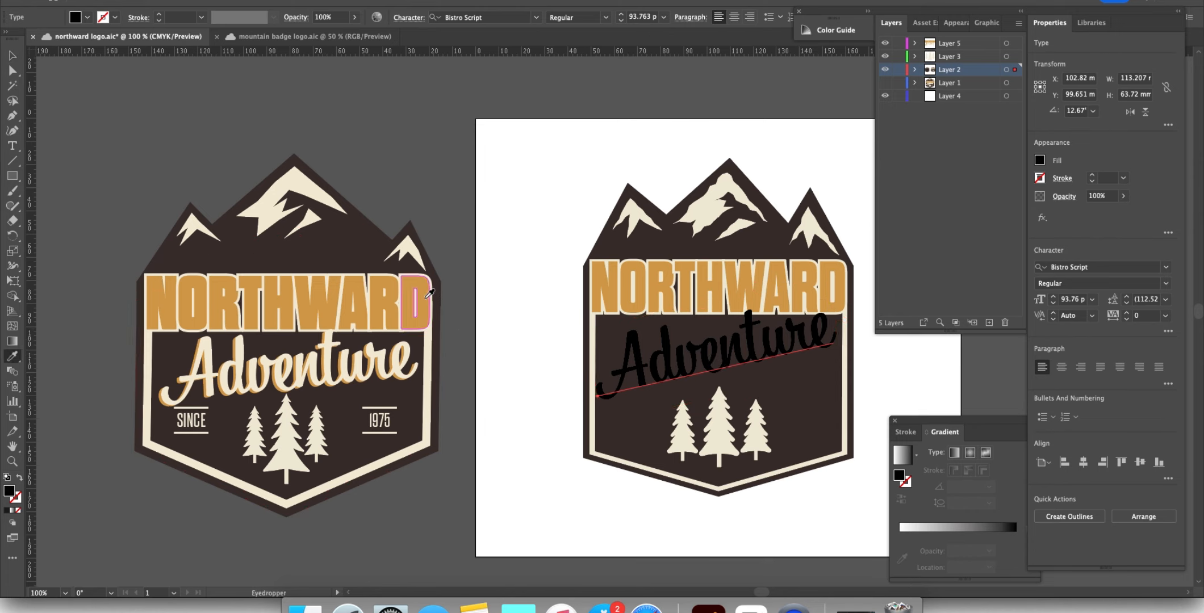
left_click(426, 297)
key("v")
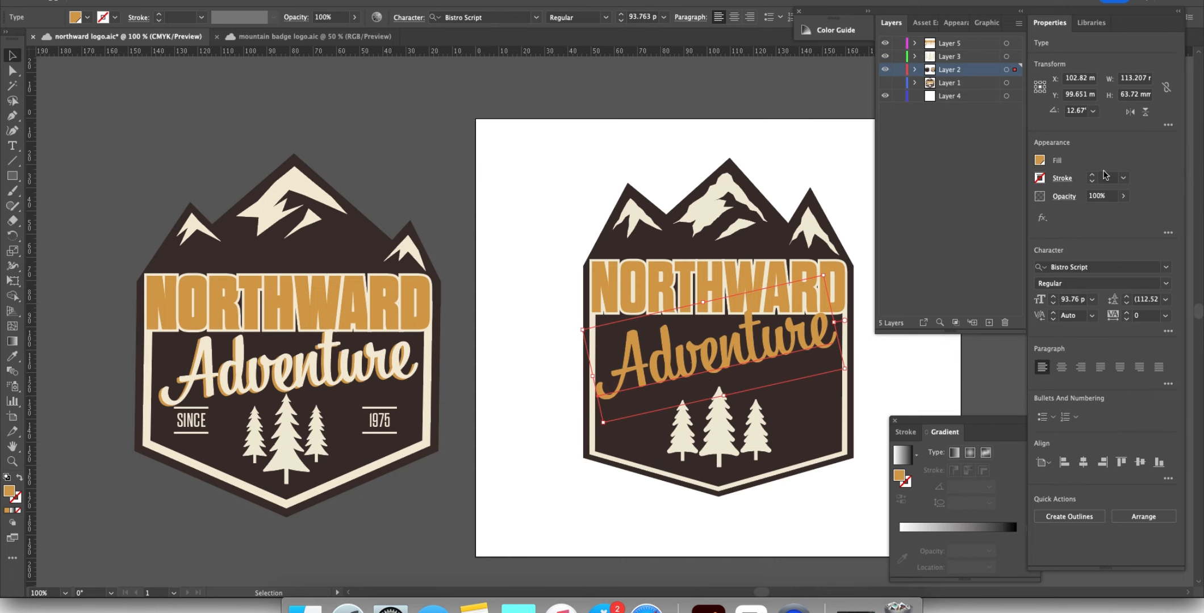
Step: Place a cream-filled copy of Adventure over the orange one, shifted about 1 mm right and 1 mm up as a drop shadow effect
left_click(1040, 161)
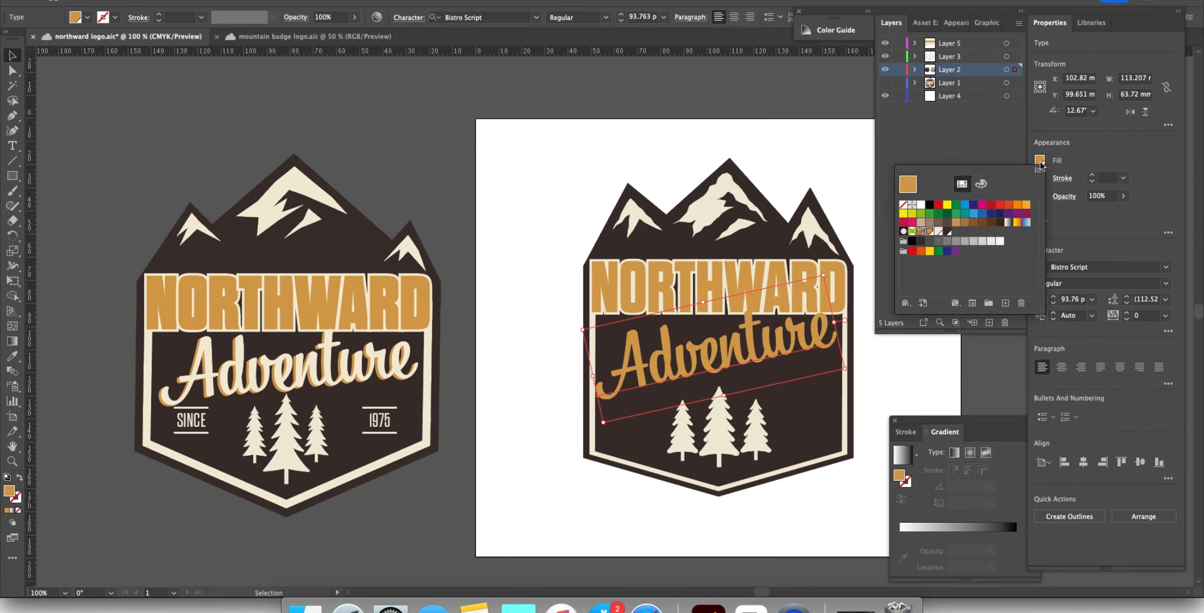
left_click(939, 232)
left_click(697, 359)
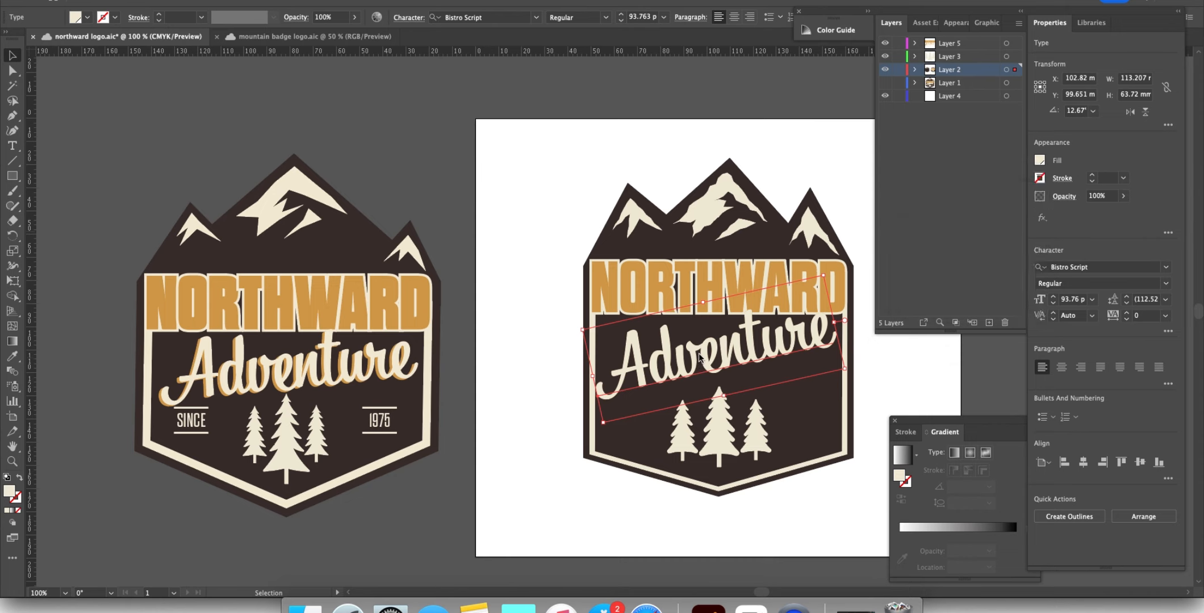
left_click_drag(706, 356, 708, 354)
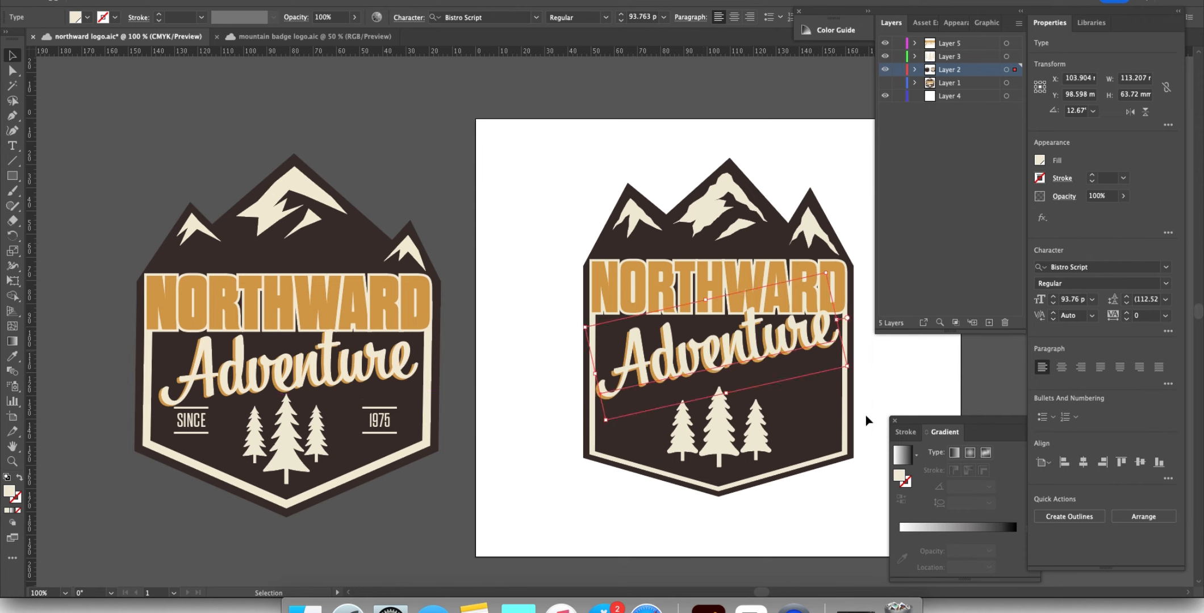
left_click(887, 386)
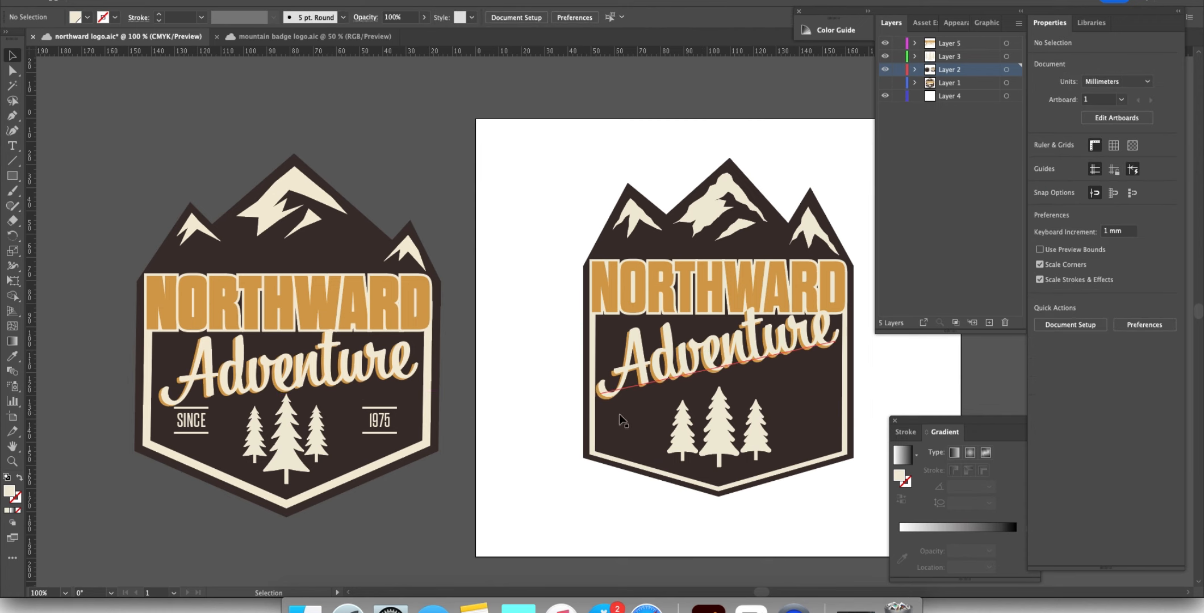
Step: Add the text SINCE in the lower part of the badge and set it in Dharma Gothic E Regular
left_click(12, 146)
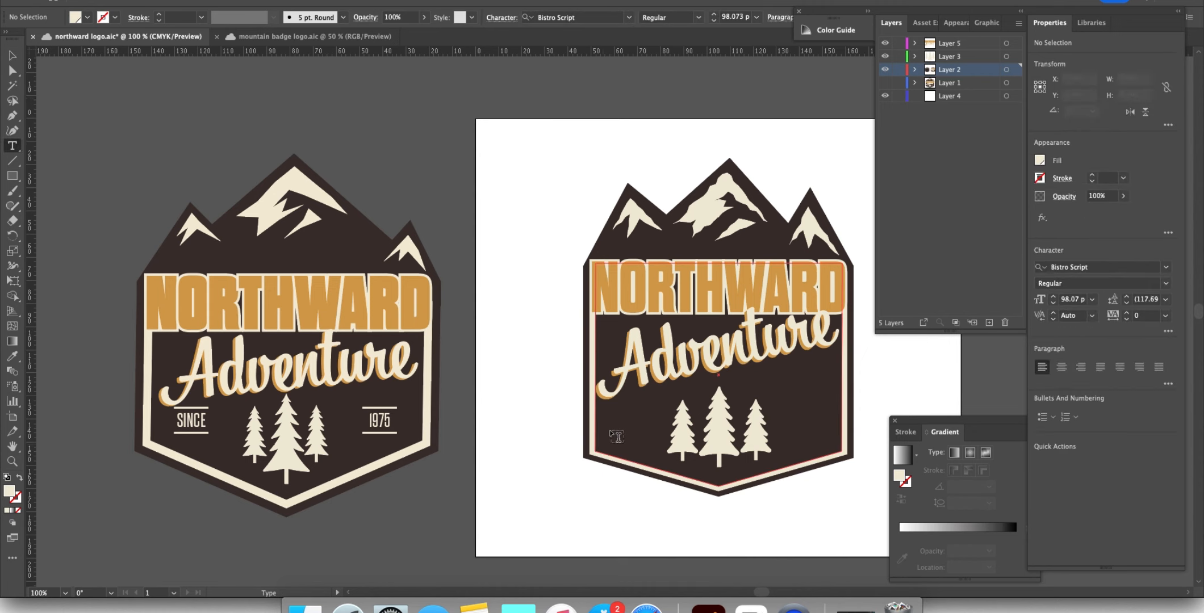
left_click(616, 431)
key("BackSpace")
type("SINCE")
left_click(12, 55)
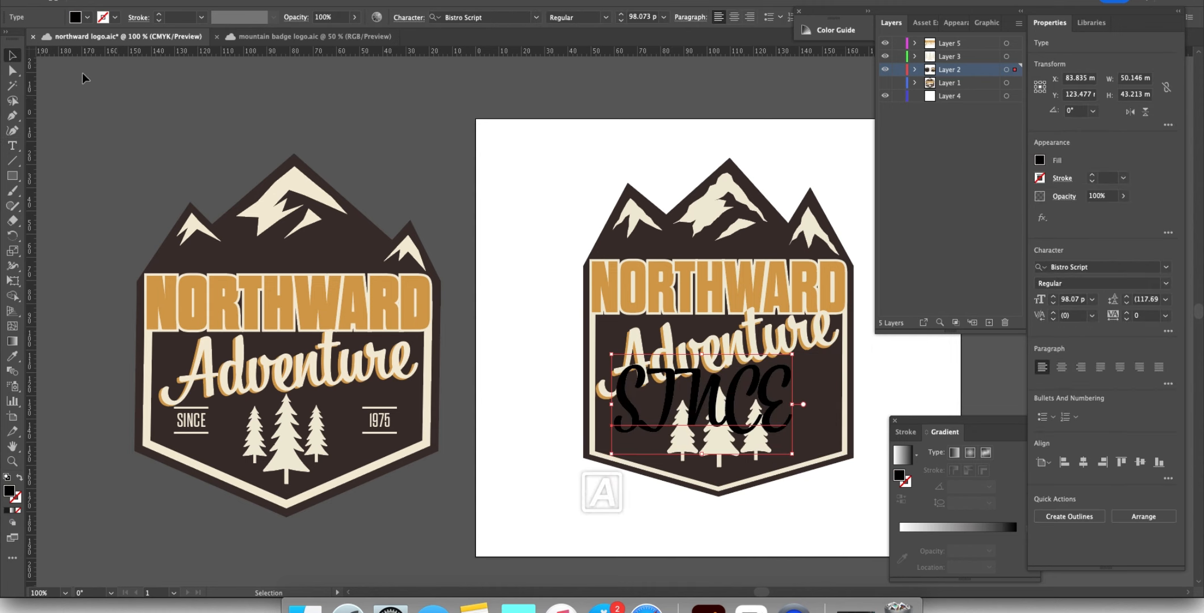
left_click(1039, 160)
left_click(1167, 268)
left_click(947, 348)
Step: Fill SINCE with cream, scale it to about 25 pt, and place it left of the pine trees
left_click(1039, 160)
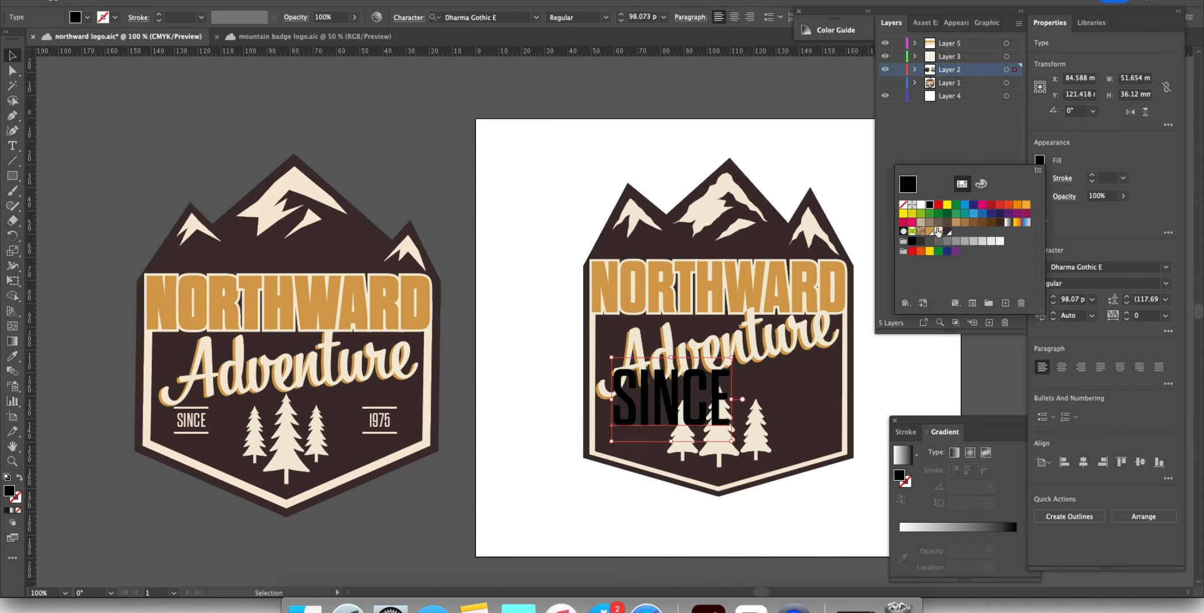
left_click(981, 183)
left_click_drag(714, 454, 620, 493)
left_click_drag(613, 479, 642, 421)
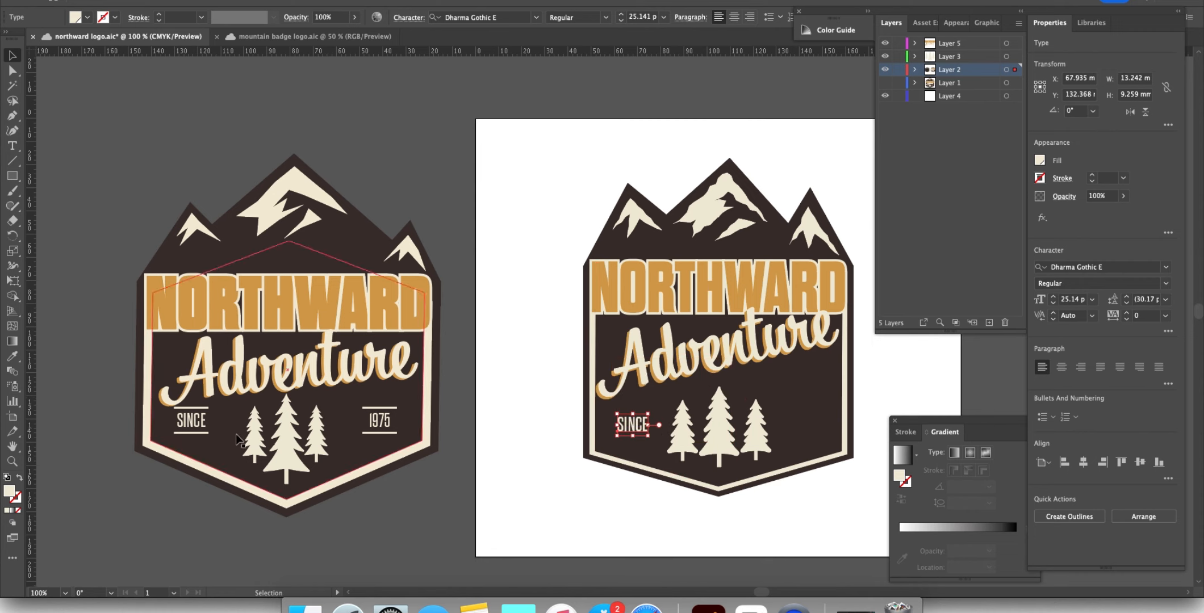
Step: Draw a horizontal line about 13.6 mm long above SINCE with the Pen tool and give it a 2 pt cream stroke without fill
left_click(16, 117)
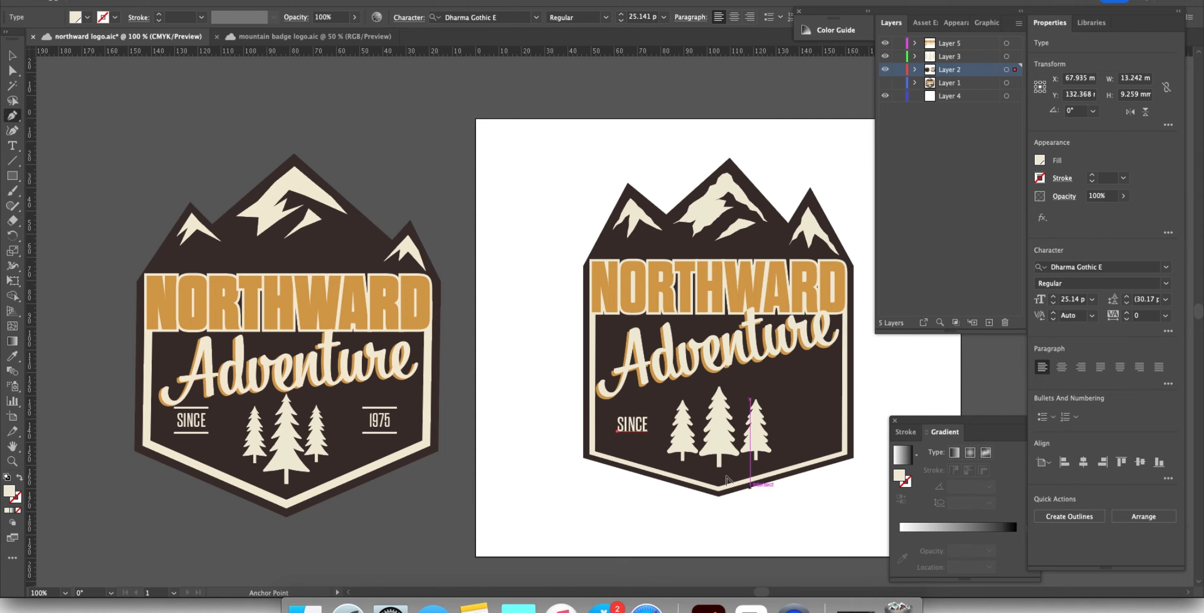
scroll(744, 517, "down", 2)
scroll(665, 425, "up", 5)
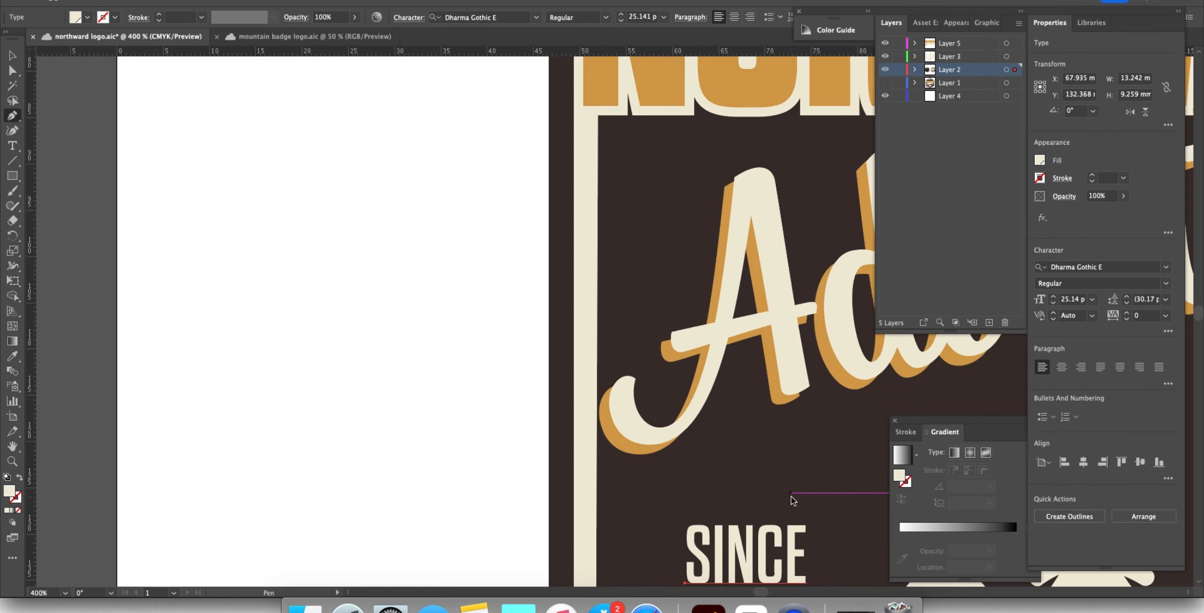
scroll(791, 498, "down", 2)
scroll(853, 523, "up", 1)
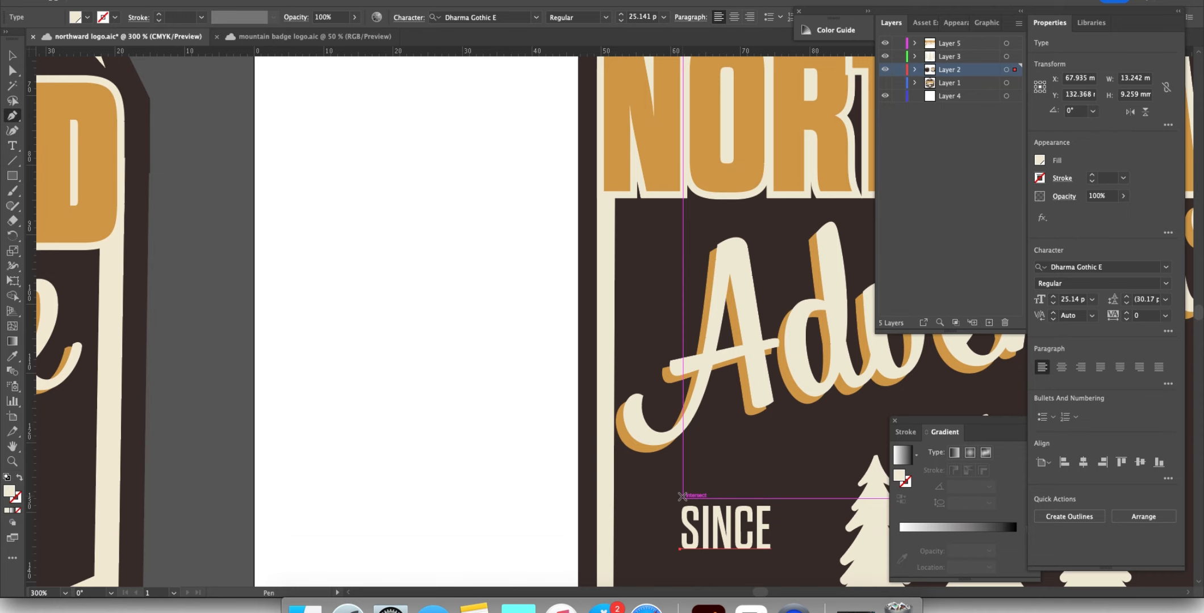
left_click(683, 490)
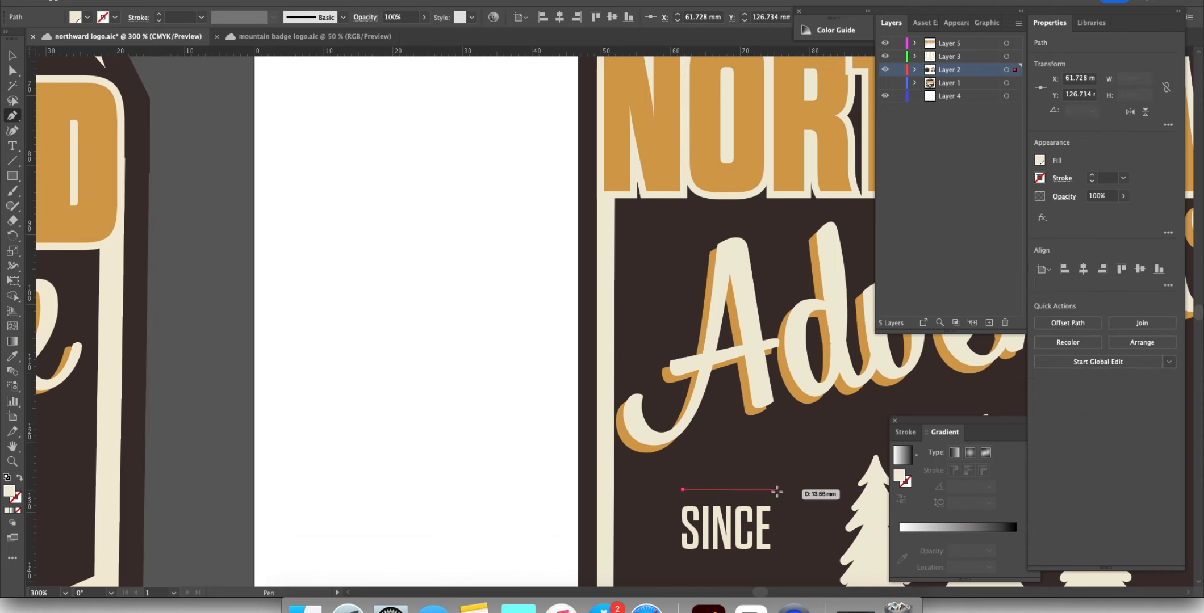
left_click(777, 489)
left_click(12, 55)
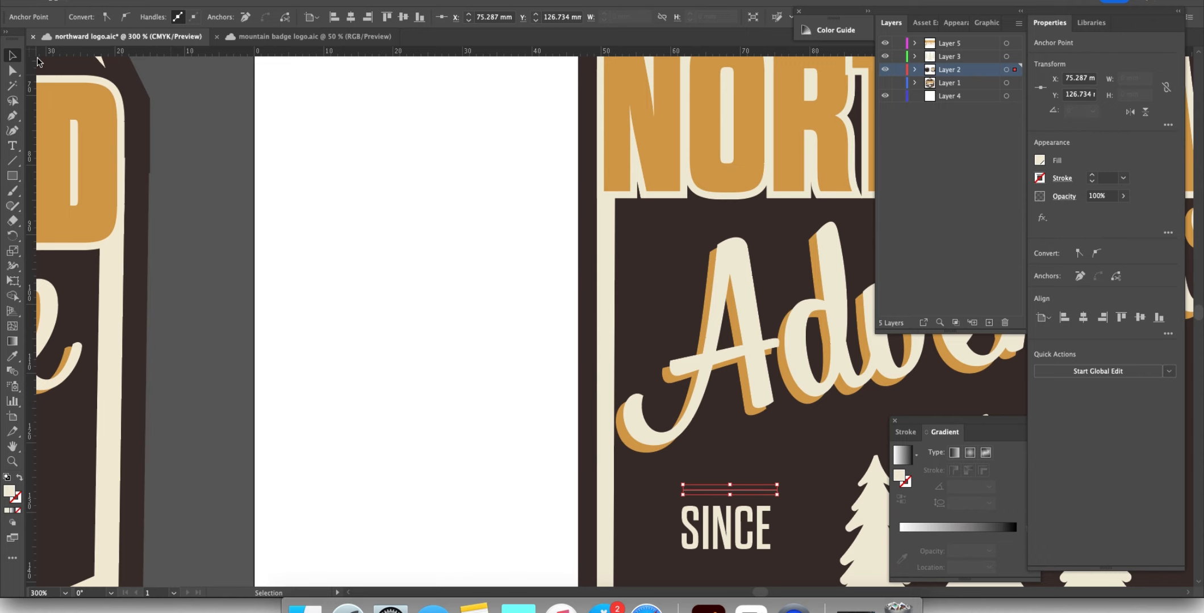
left_click(19, 477)
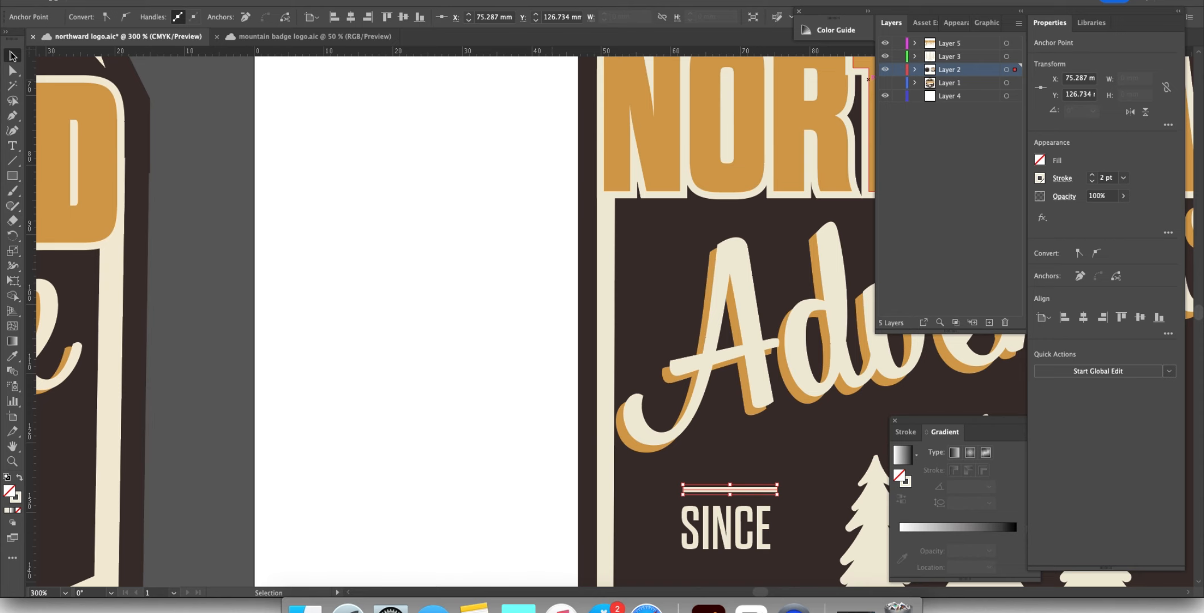
Step: Lengthen the line above SINCE to about 15.4 mm and place a copy of it below the word
left_click(776, 486)
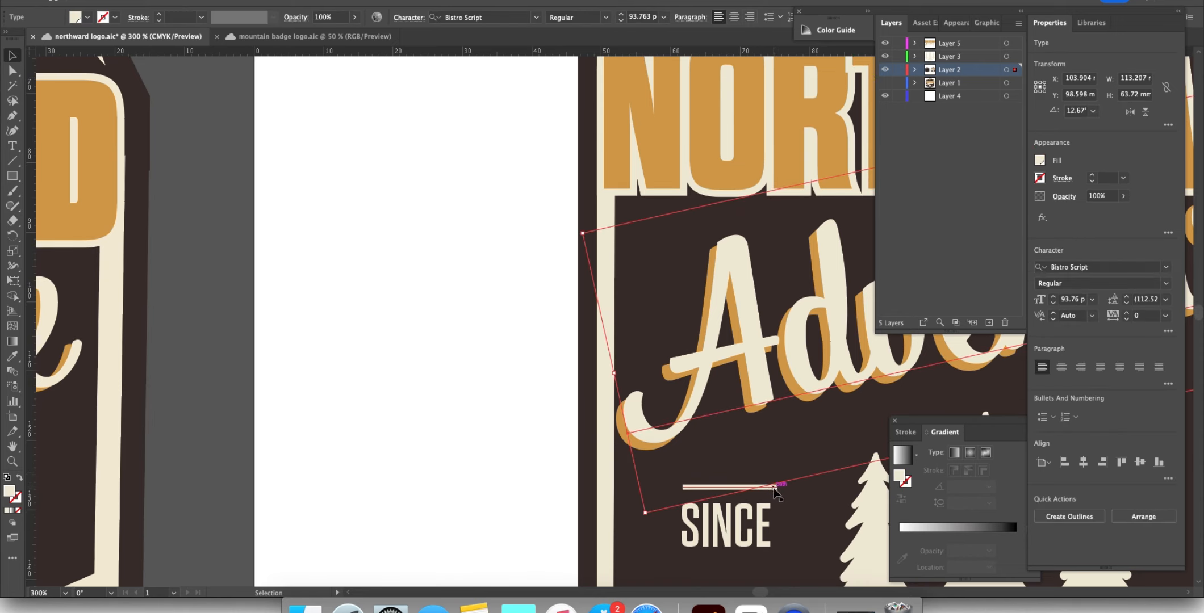
left_click(773, 486)
left_click_drag(769, 482, 766, 482)
scroll(767, 486, "down", 1)
scroll(813, 513, "down", 2)
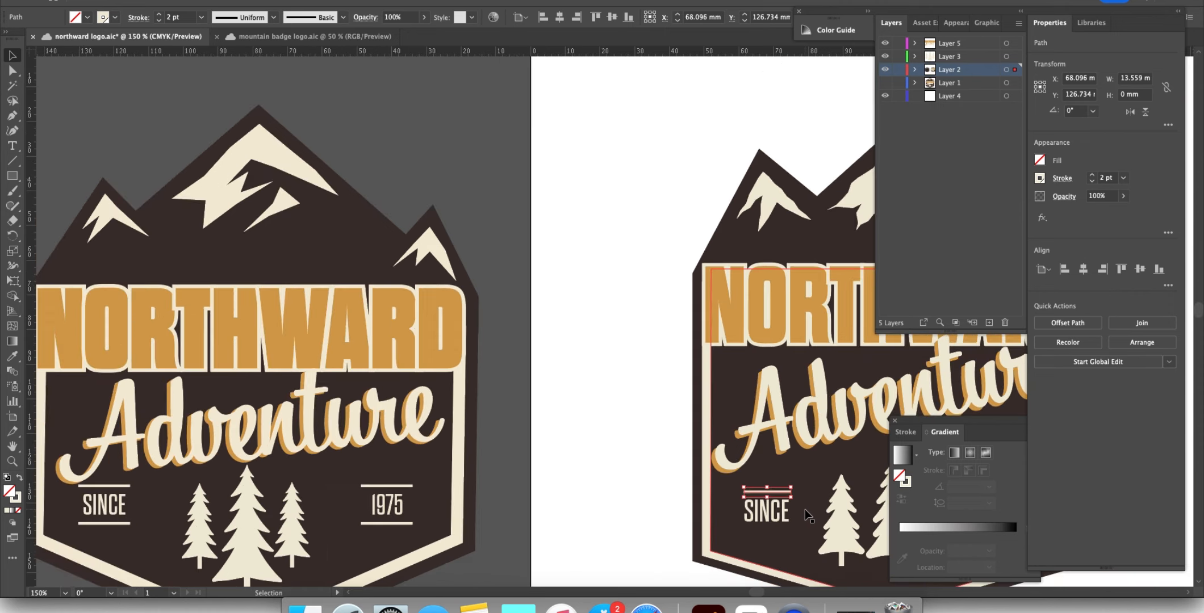
left_click_drag(794, 493, 776, 496)
left_click_drag(772, 496, 780, 533)
scroll(780, 533, "down", 1)
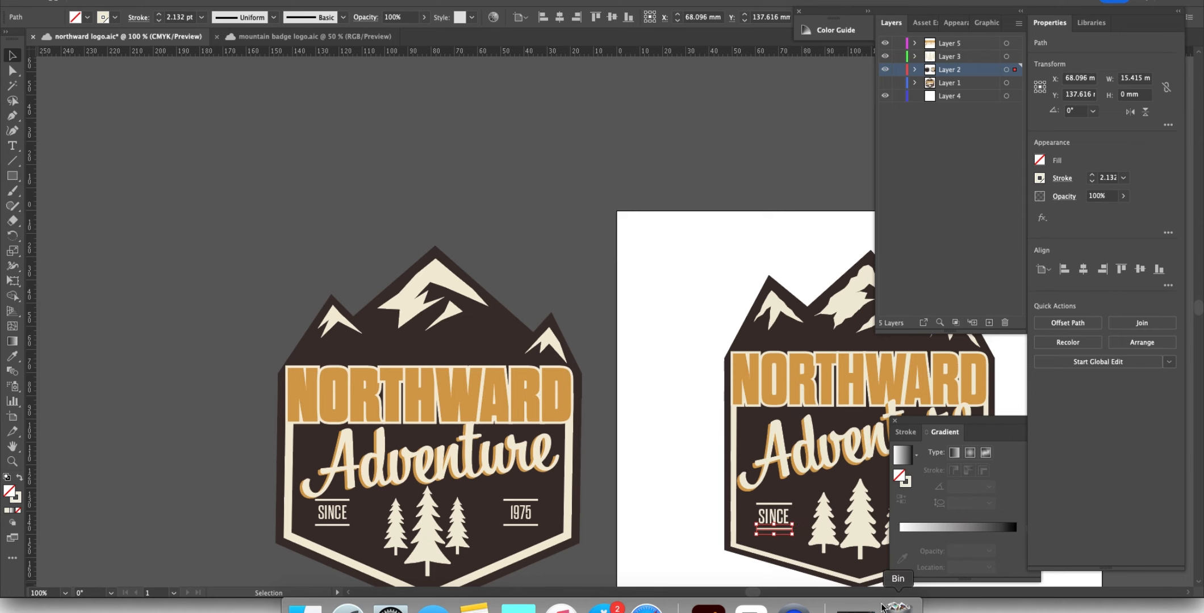
Step: Select SINCE with its two lines and duplicate them right of the pine trees, at about X 140.2, Y 131.4 mm
left_click_drag(752, 591, 766, 593)
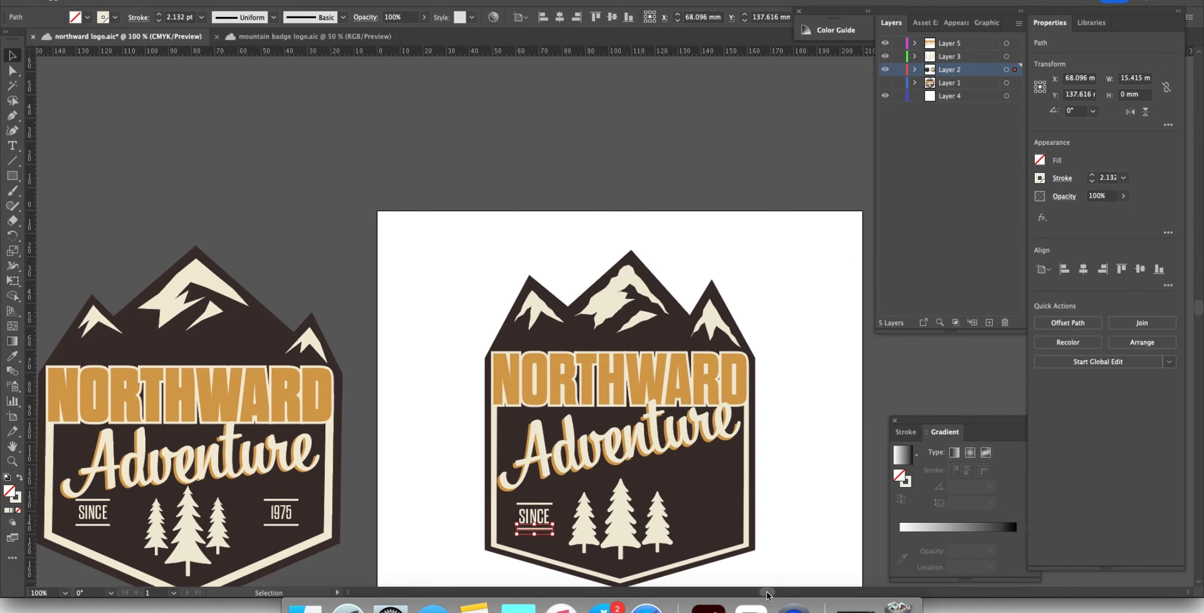
left_click(770, 529)
left_click(533, 504)
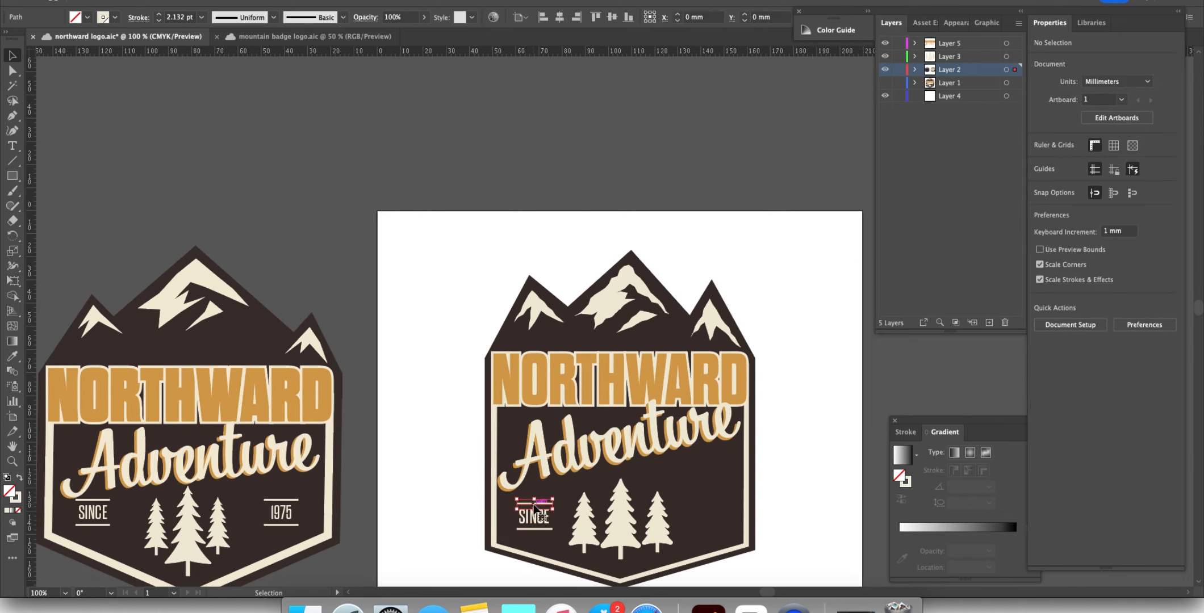
left_click(541, 516, "shift")
scroll(522, 531, "up", 2)
left_click(554, 529)
key("super+z")
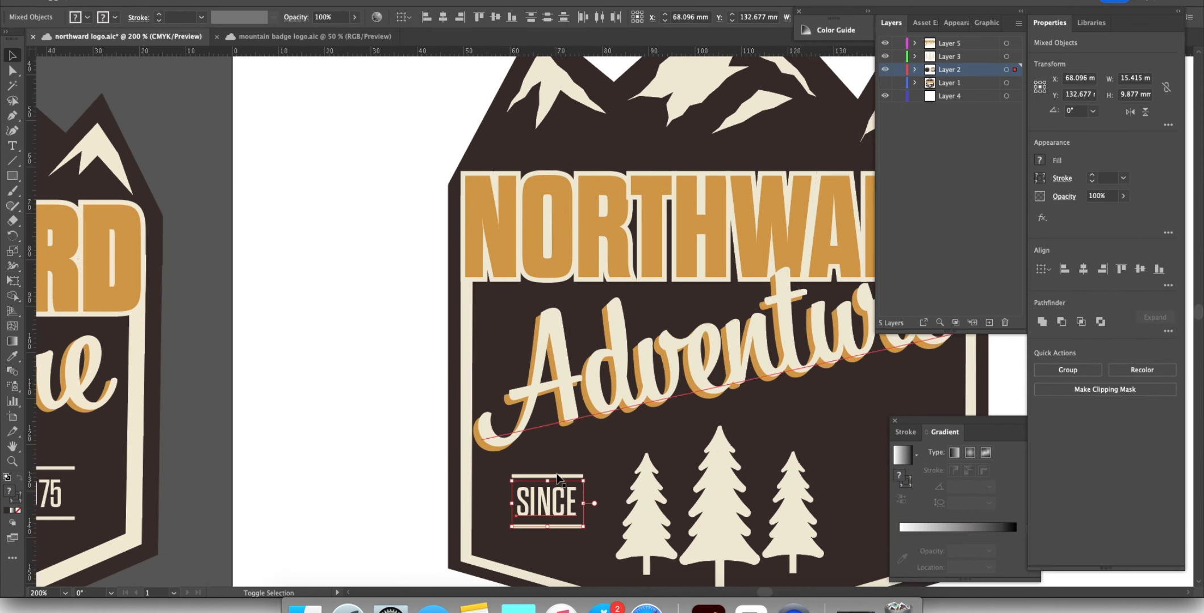
left_click(560, 527, "shift")
scroll(555, 509, "down", 1)
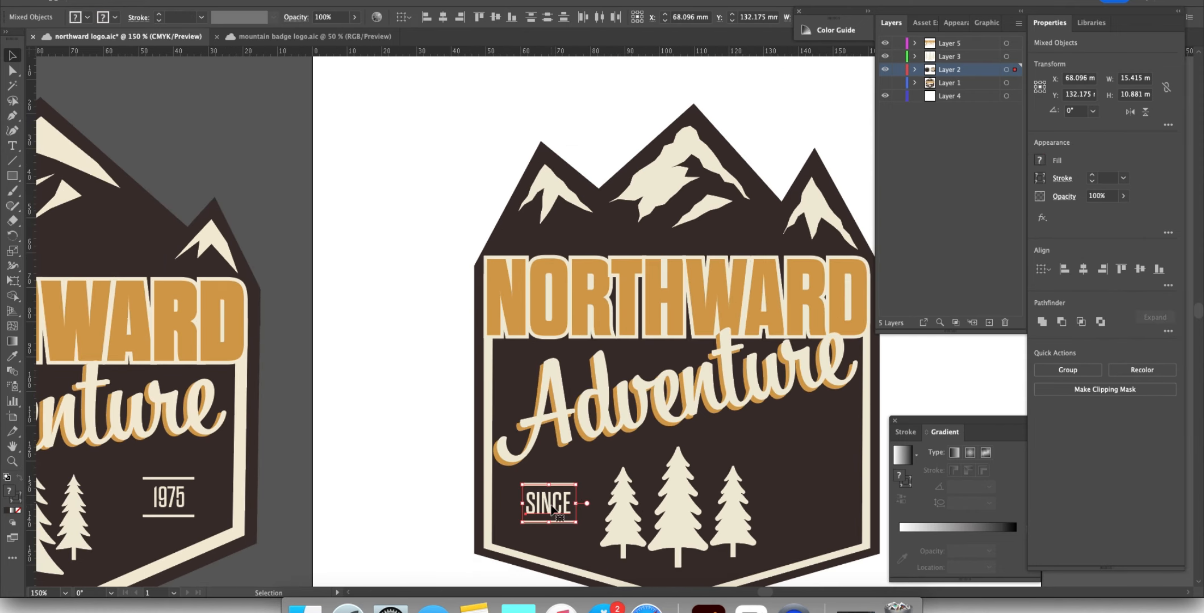
left_click_drag(556, 510, 799, 506)
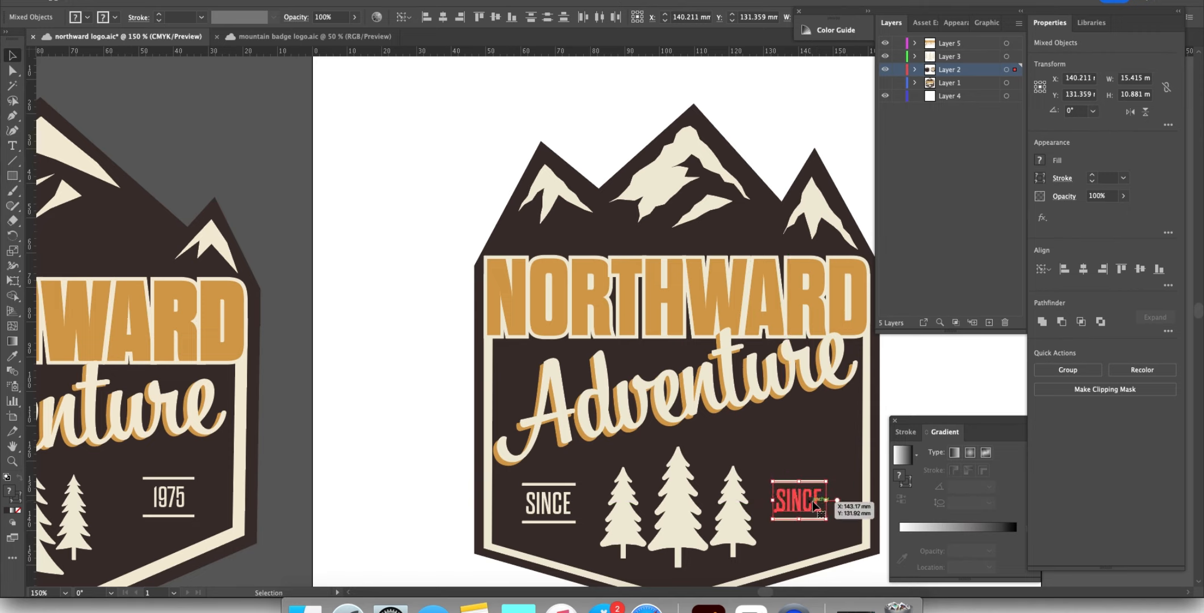
Step: Change the duplicated SINCE text right of the pine trees to 1975 and centre it between its two lines
double_click(805, 505)
key("super+a")
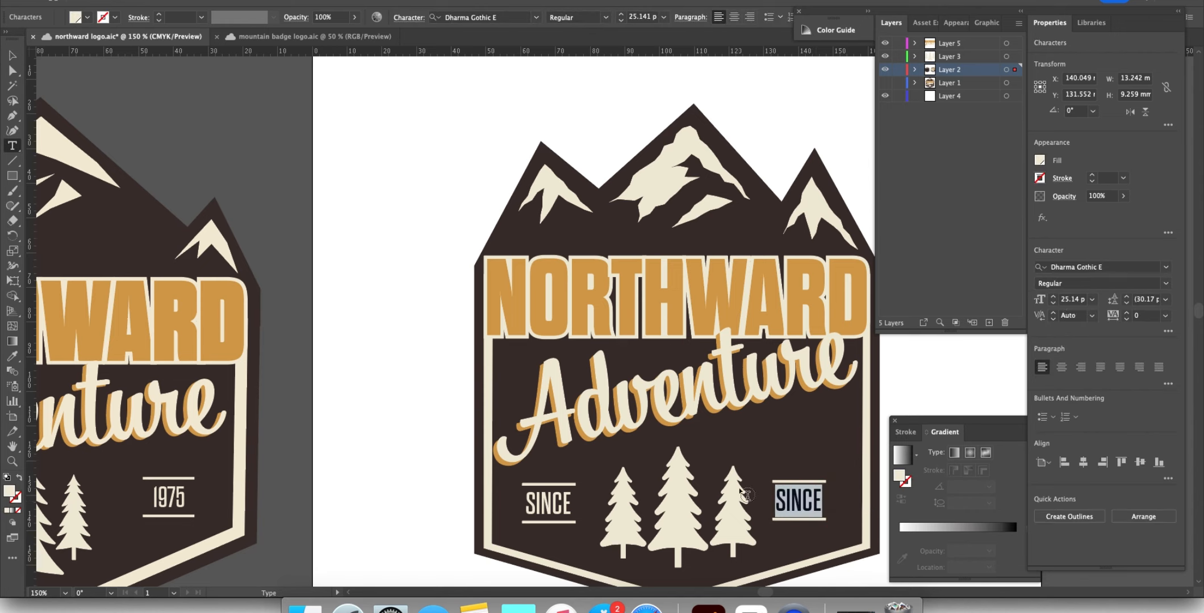
type("1975")
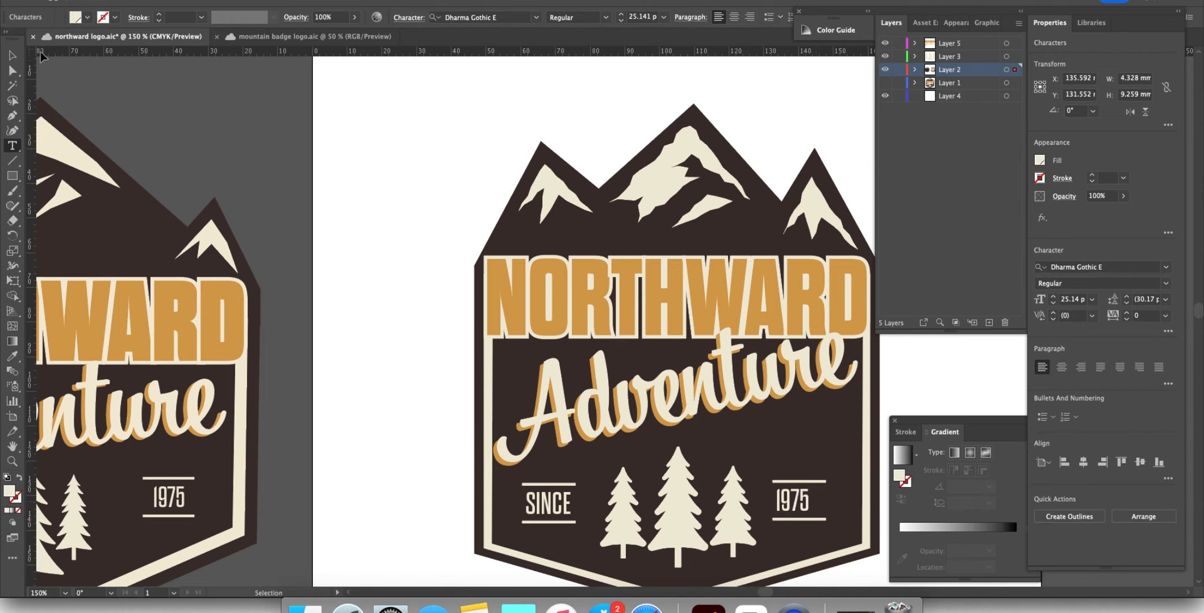
left_click(12, 56)
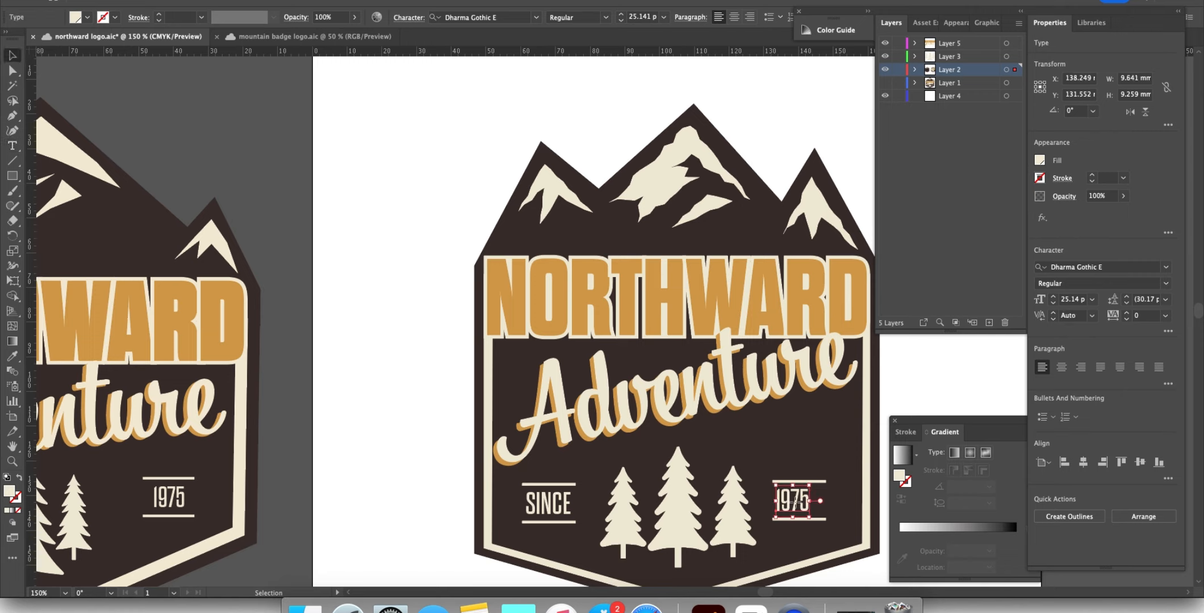
left_click_drag(795, 507, 803, 507)
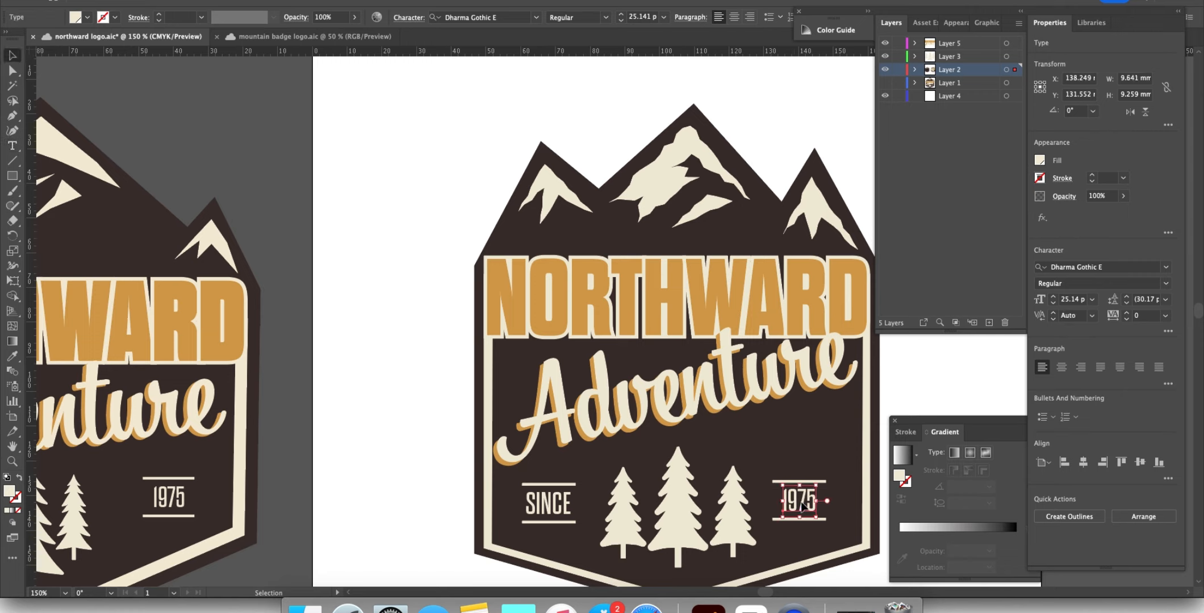
left_click(859, 578)
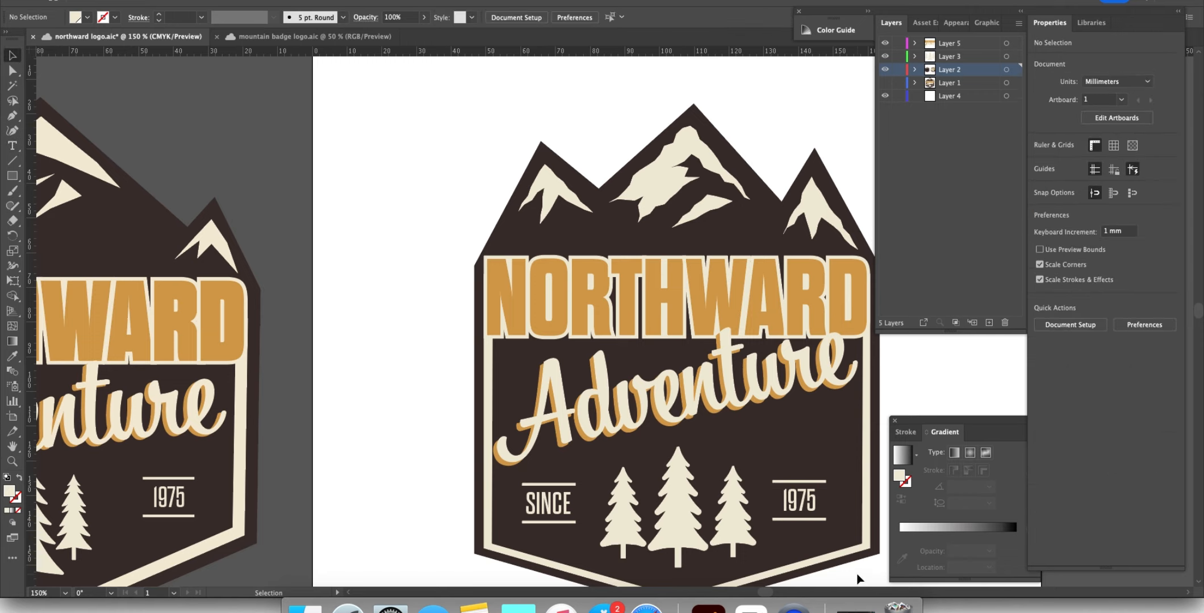
Step: Examine the whole recreated badge on the artboard beside the reference badge at 100% zoom
scroll(762, 534, "down", 2)
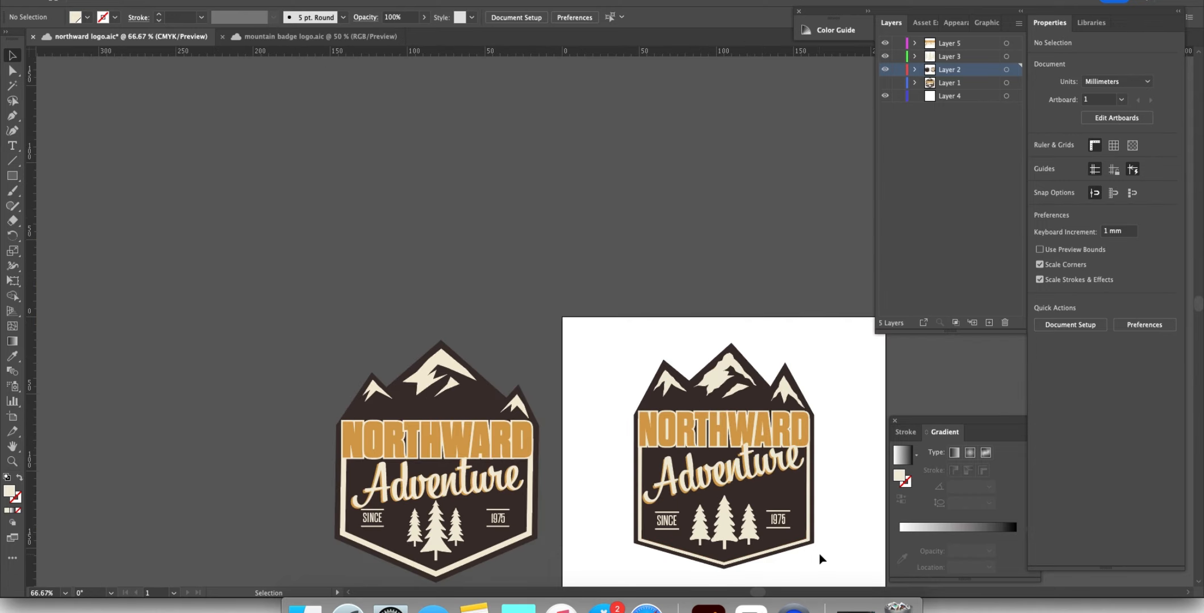
scroll(819, 555, "down", 3)
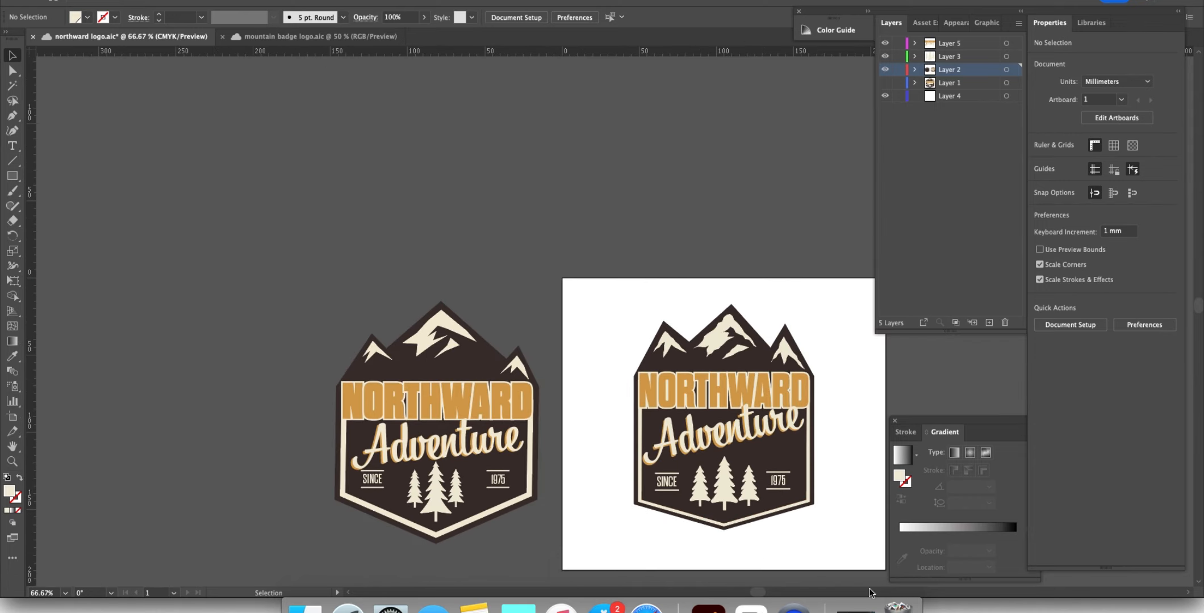
scroll(762, 595, "right", 1)
scroll(788, 567, "up", 1)
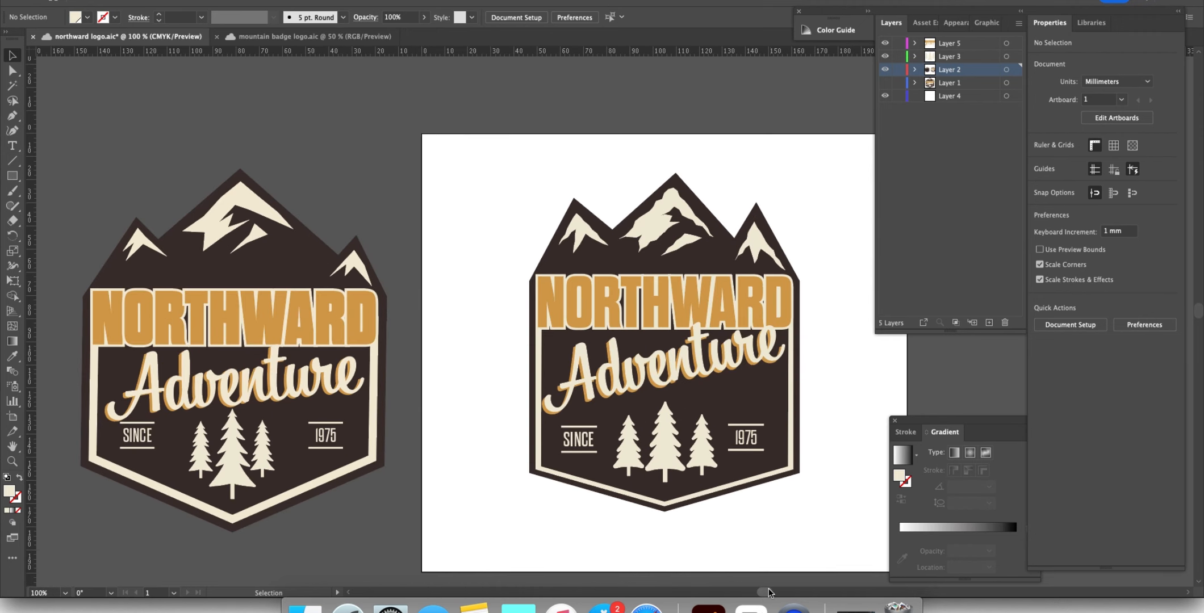
scroll(771, 591, "right", 2)
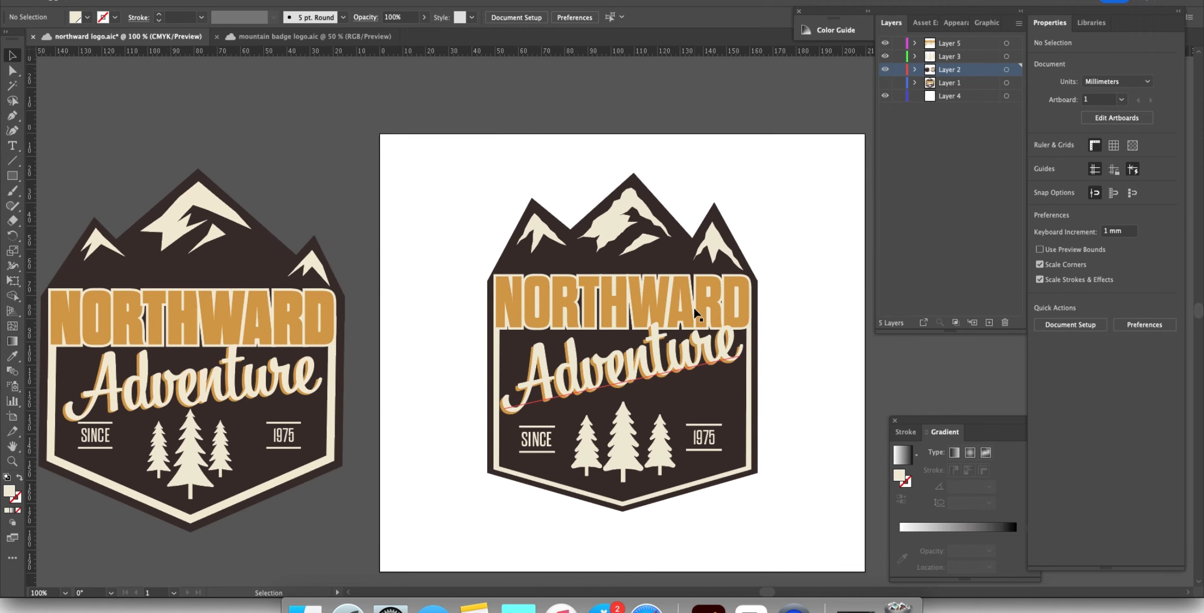